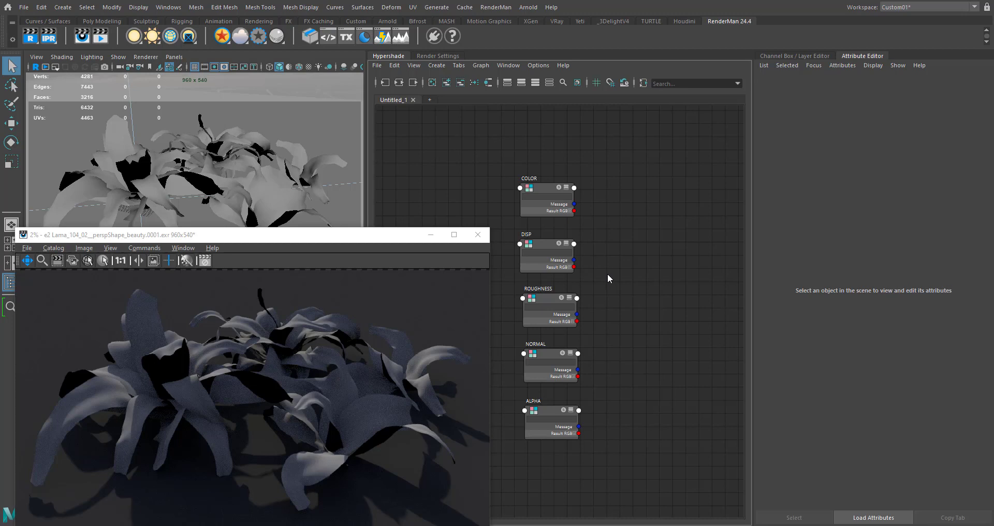
left_click_drag(408, 243, 393, 281)
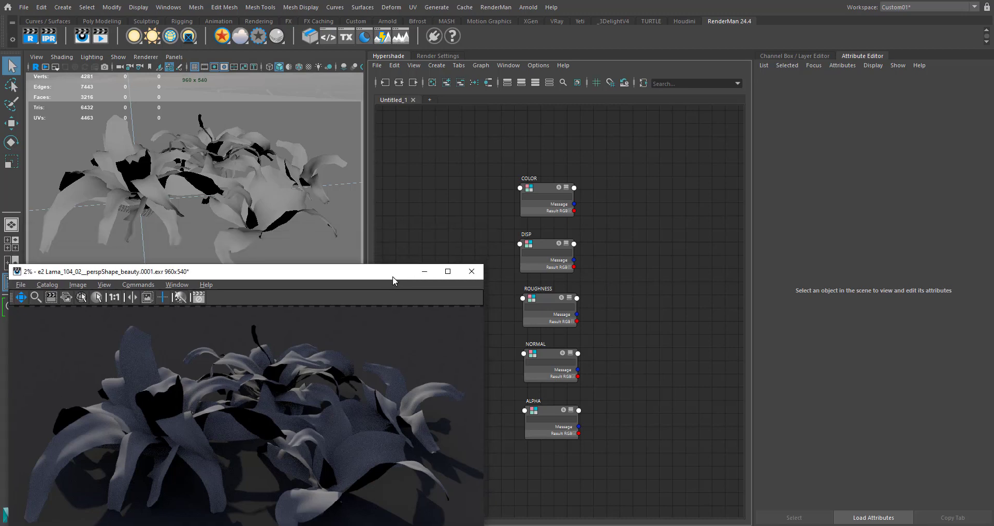
left_click(254, 214)
left_click(150, 196)
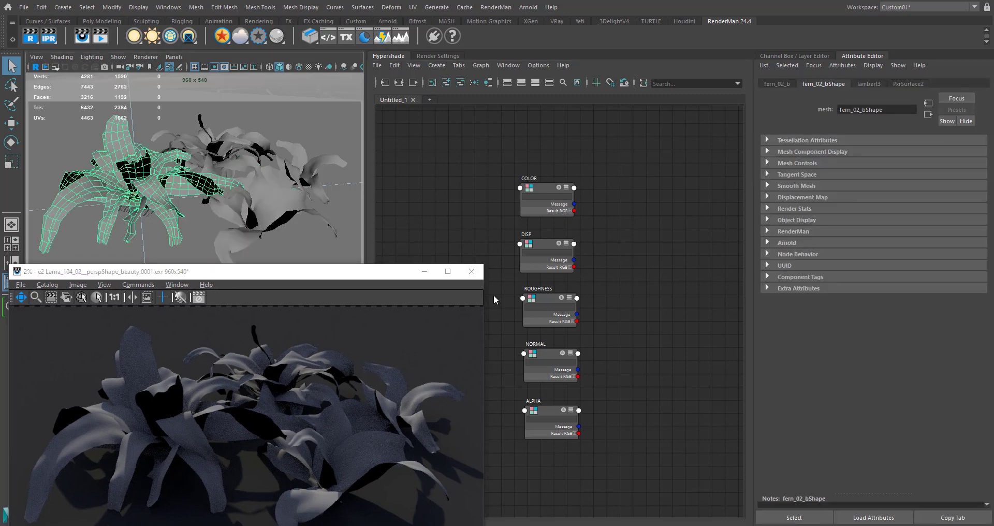
left_click_drag(651, 178, 528, 462)
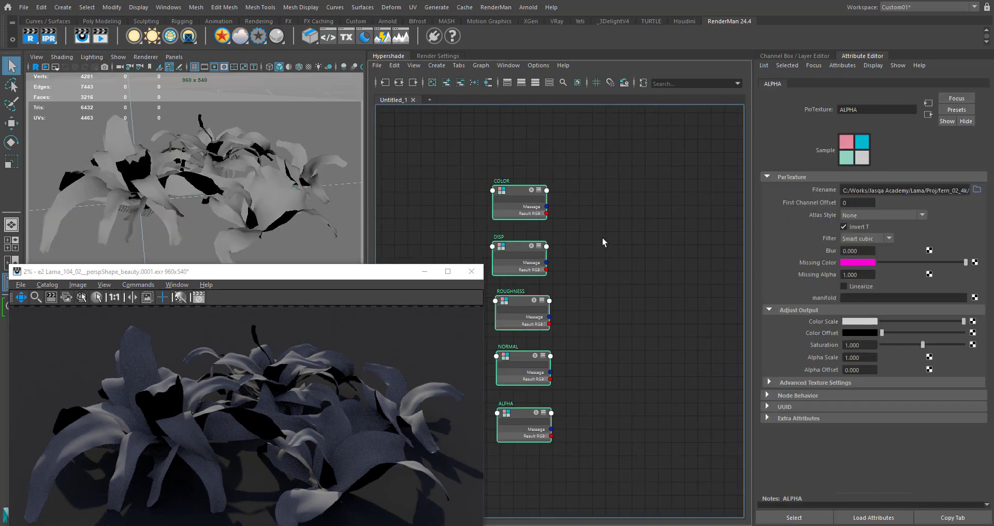
left_click(632, 198)
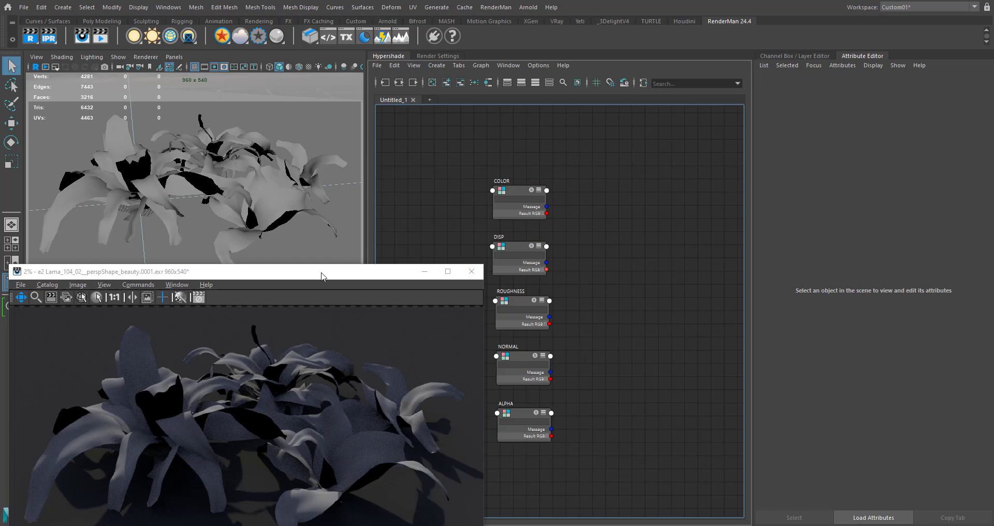
left_click_drag(320, 277, 586, 266)
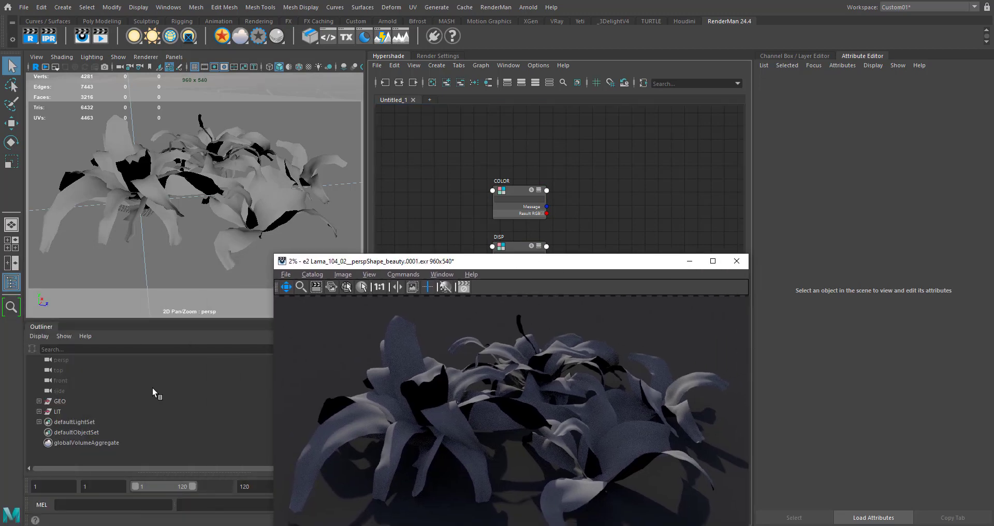
left_click_drag(584, 268, 344, 249)
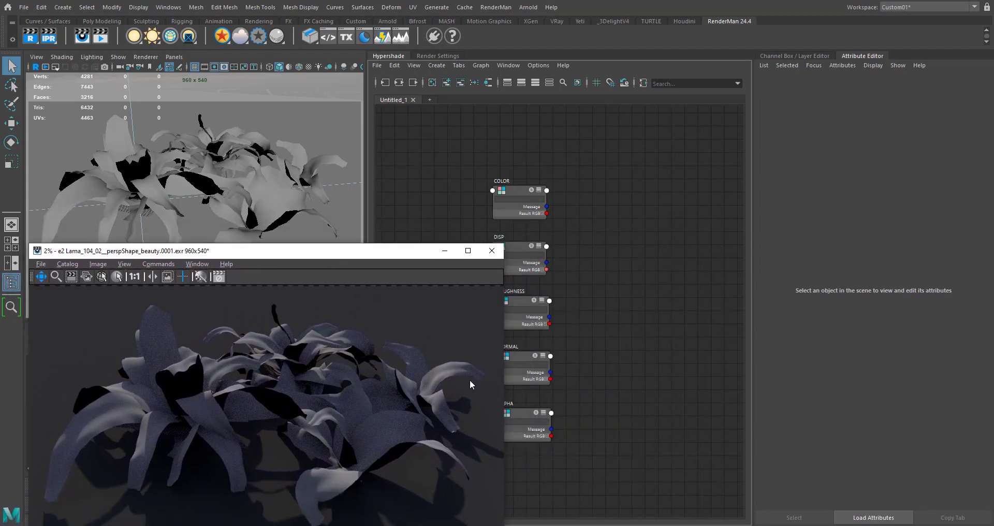
left_click_drag(416, 256, 353, 252)
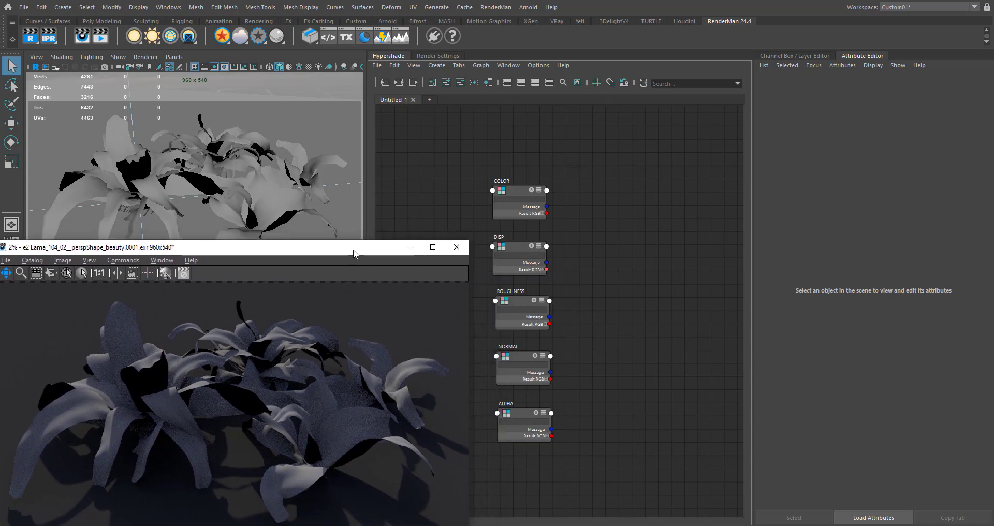
middle_click_drag(607, 296, 626, 293)
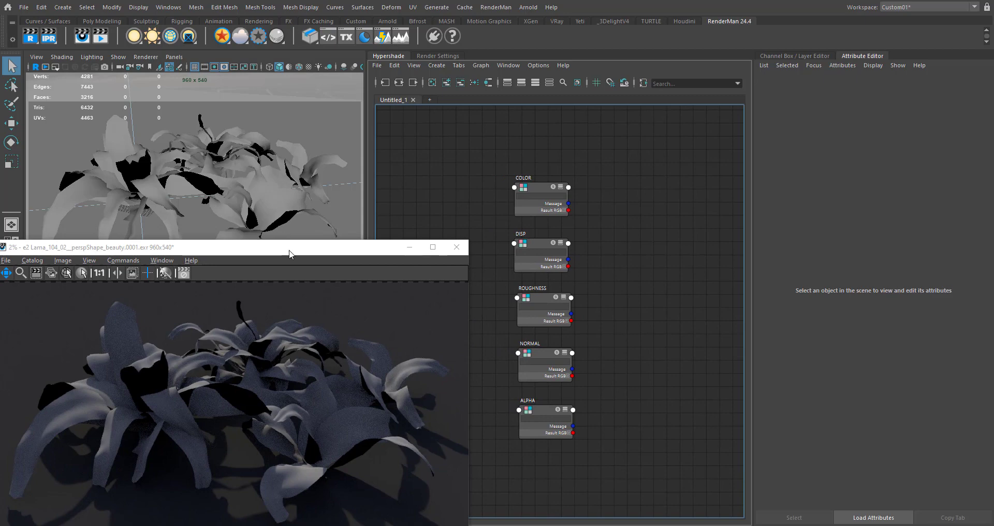
- Select the four fern meshes in the viewport and assign a new LamaSurface material to them
left_click_drag(289, 254, 290, 274)
left_click(267, 207)
left_click(129, 187, "shift")
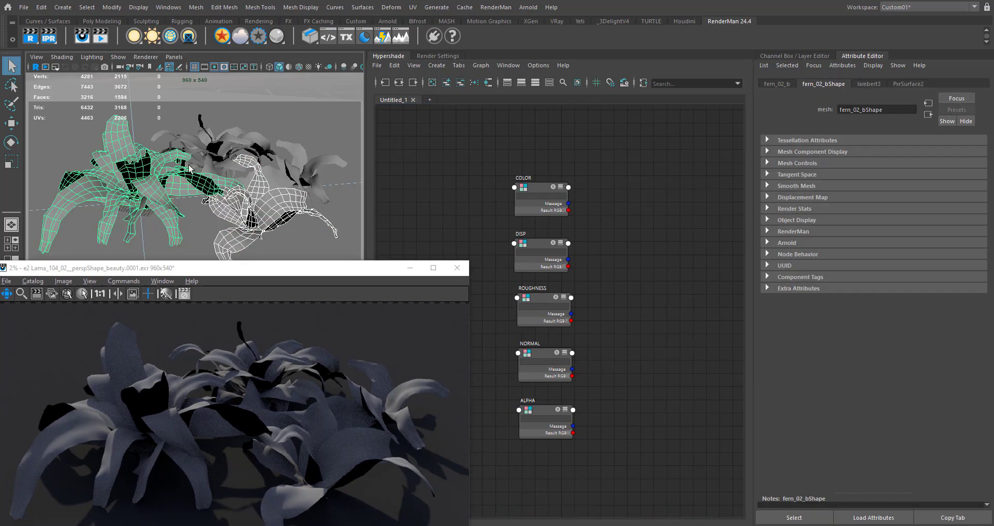
left_click(206, 153)
left_click(298, 164)
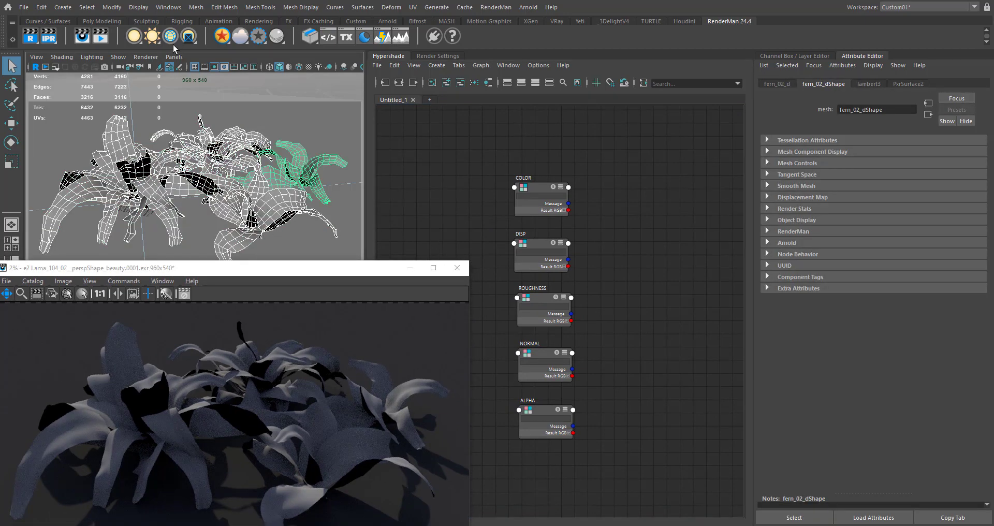
right_click(227, 45)
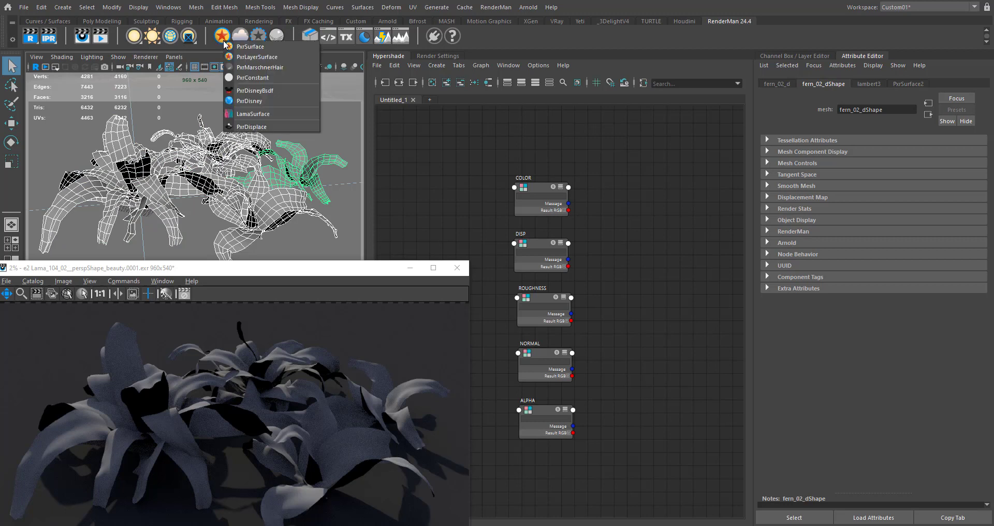
left_click(265, 113)
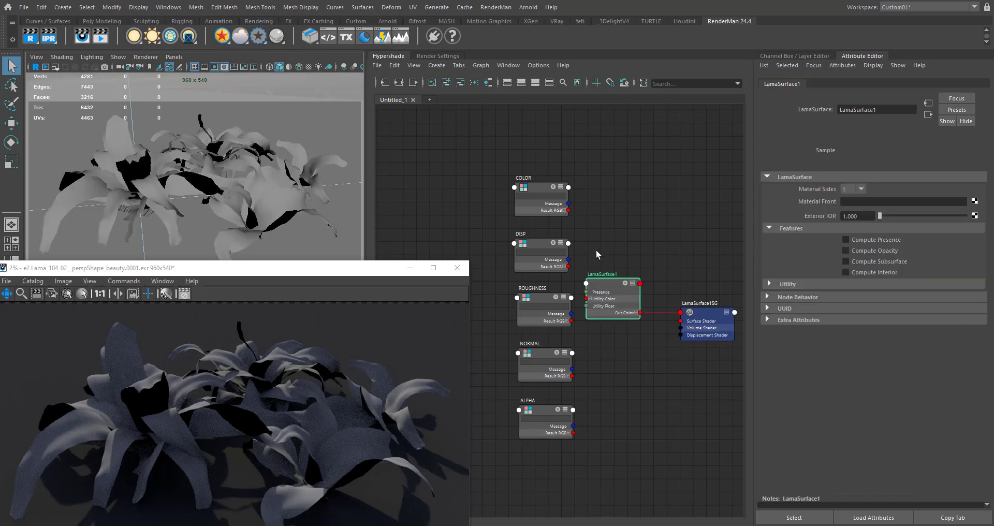
- Spread the LamaSurface nodes and the five texture nodes apart to make room between them in the graph
scroll(622, 251, "down", 3)
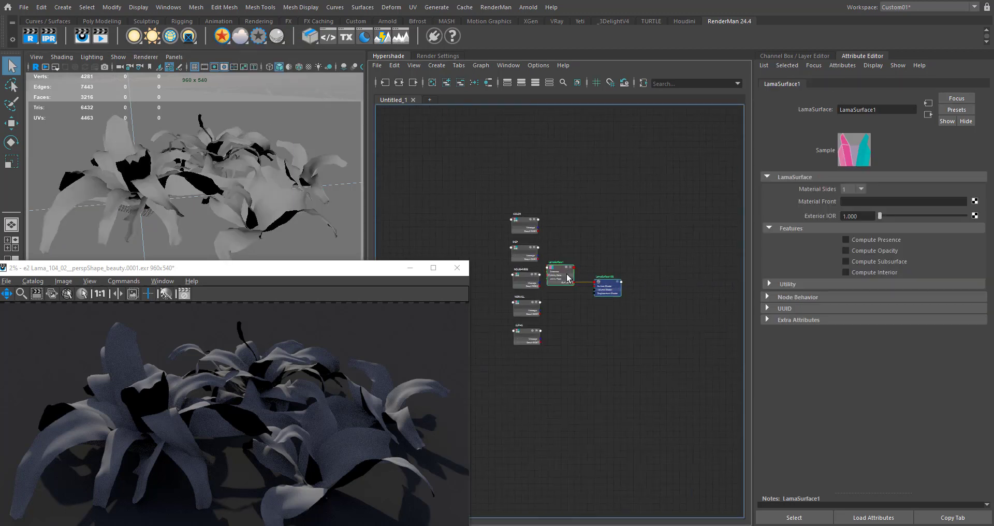
left_click_drag(619, 284, 657, 280)
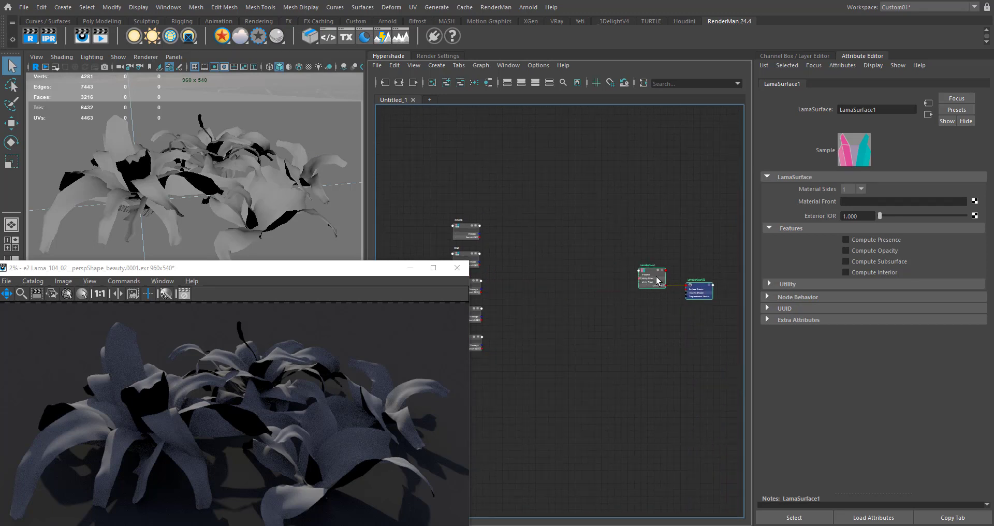
left_click(584, 275)
left_click_drag(608, 215, 517, 393)
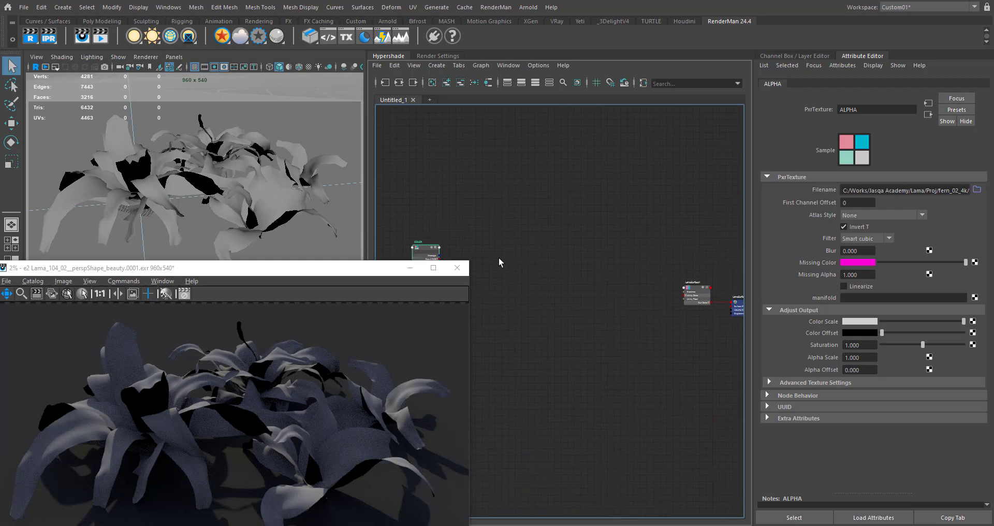
- Create a LamaDiffuse node in the empty area between the texture nodes and LamaSurface
left_click(519, 258)
key("Tab")
type("lamadi")
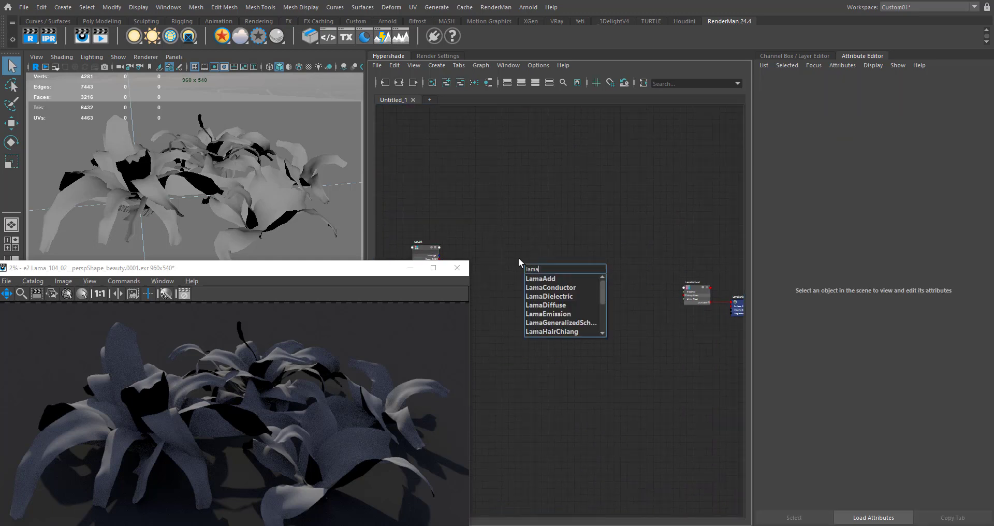
key("Down")
key("Down")
key("Return")
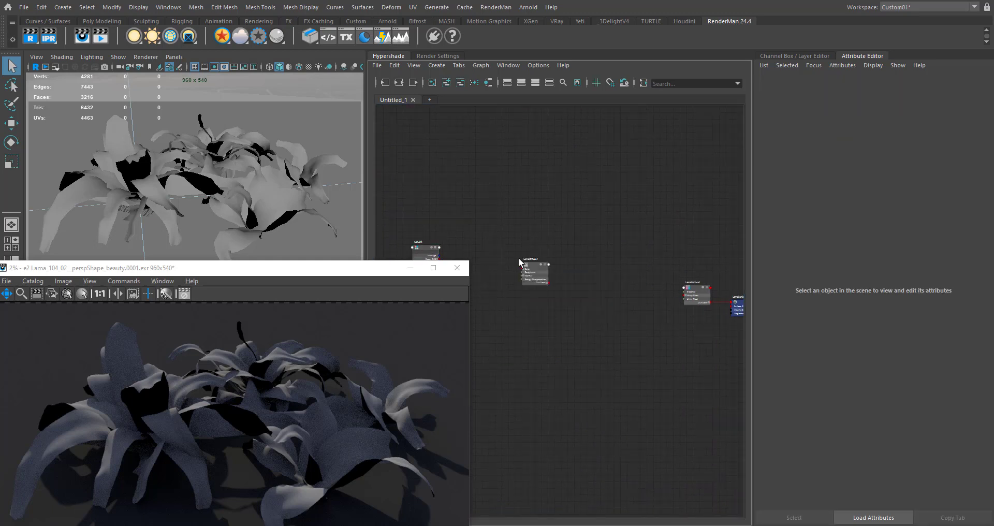
- Create a LamaTranslucent node and place it beneath the LamaDiffuse node
key("Tab")
type("l")
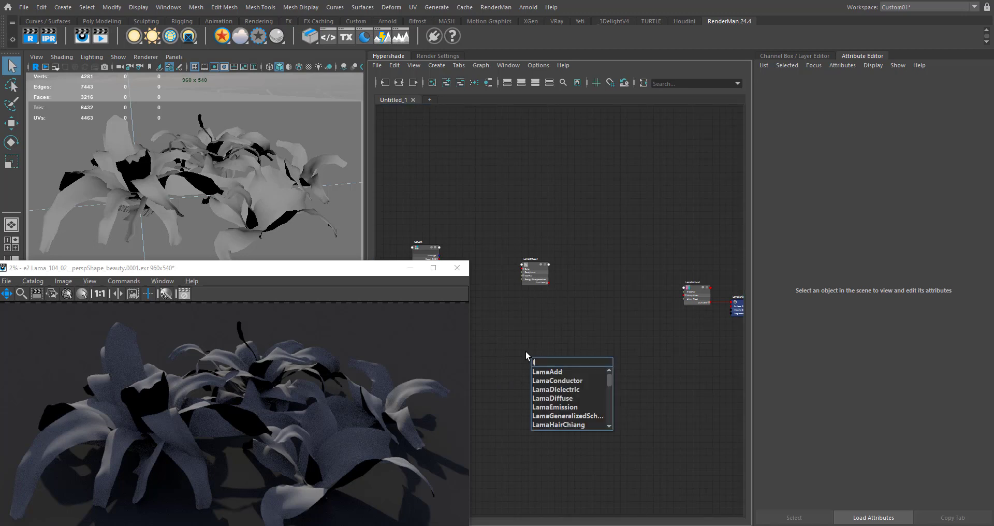
type("amatra")
key("Down")
key("Return")
left_click_drag(544, 359, 539, 319)
- Create a LamaLayer node and place it between the LamaDiffuse and LamaTranslucent nodes and LamaSurface
middle_click_drag(587, 307, 570, 340, "alt")
left_click(569, 340)
key("Tab")
type("lama")
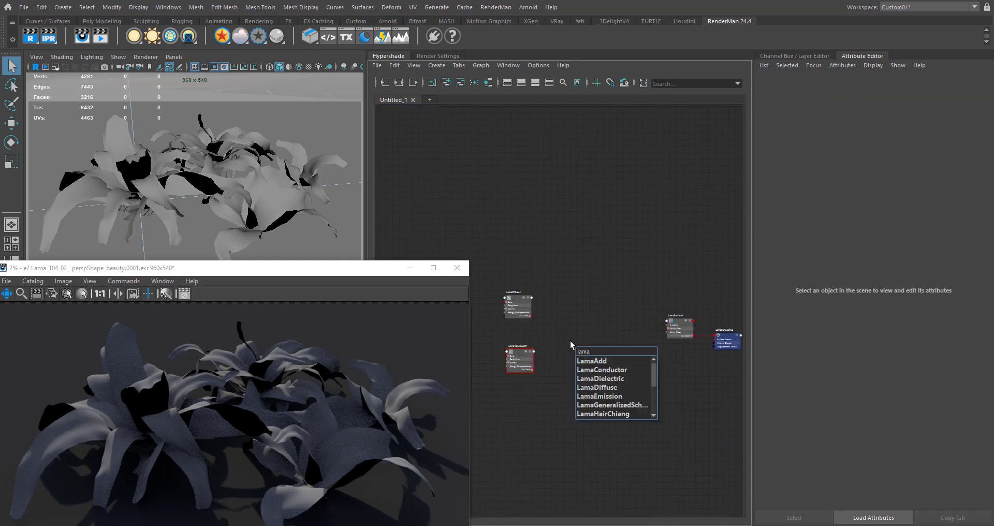
type("lay")
key("Down")
key("Return")
left_click_drag(585, 349, 581, 324)
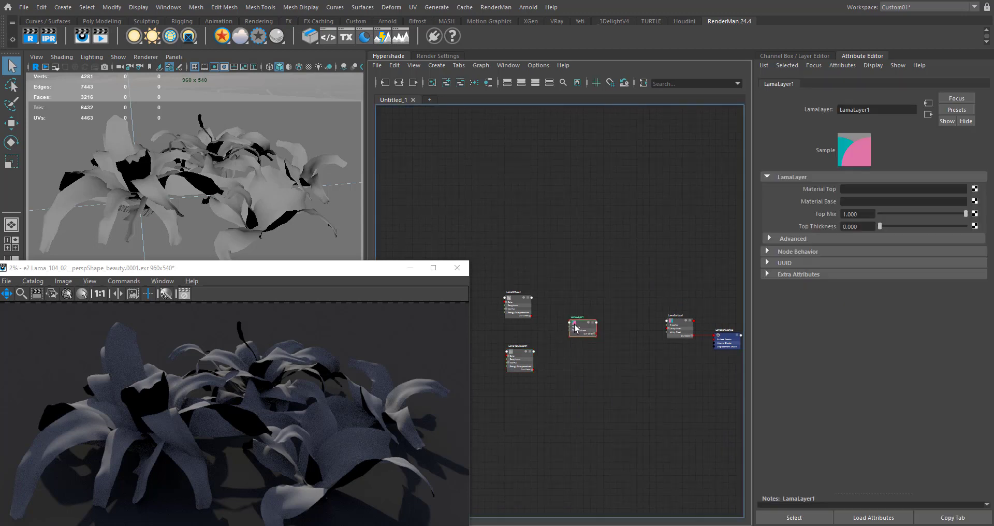
- Show all LamaLayer attributes and connect LamaDiffuse's Out Color to Material Base and LamaTranslucent's Out Color to Material Top
scroll(537, 329, "up", 3)
middle_click_drag(537, 325, 562, 324, "alt")
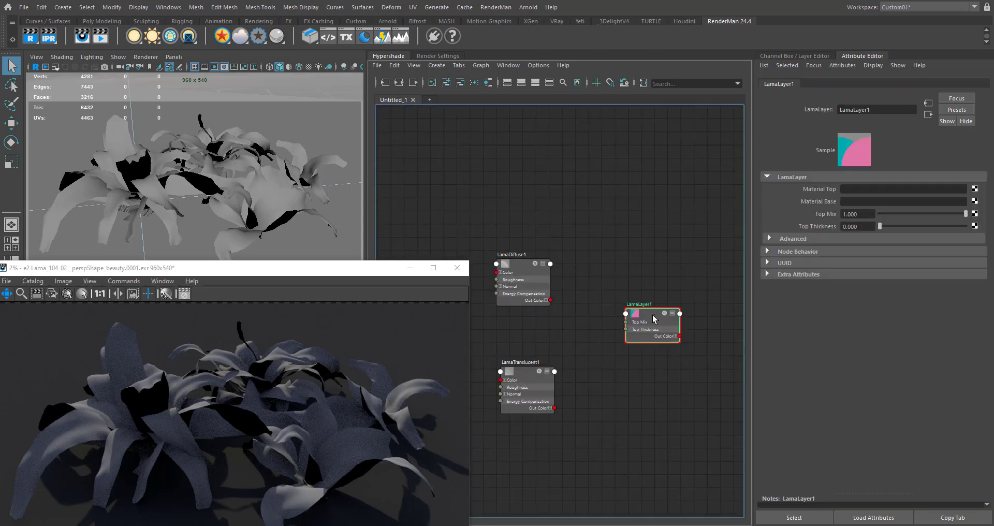
key("3")
middle_click_drag(598, 311, 606, 276, "alt")
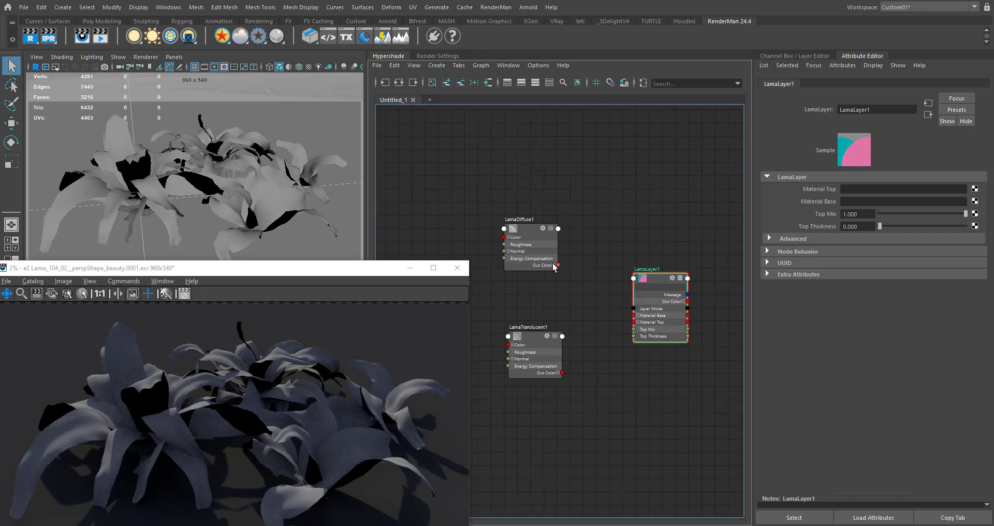
left_click_drag(644, 316, 637, 322)
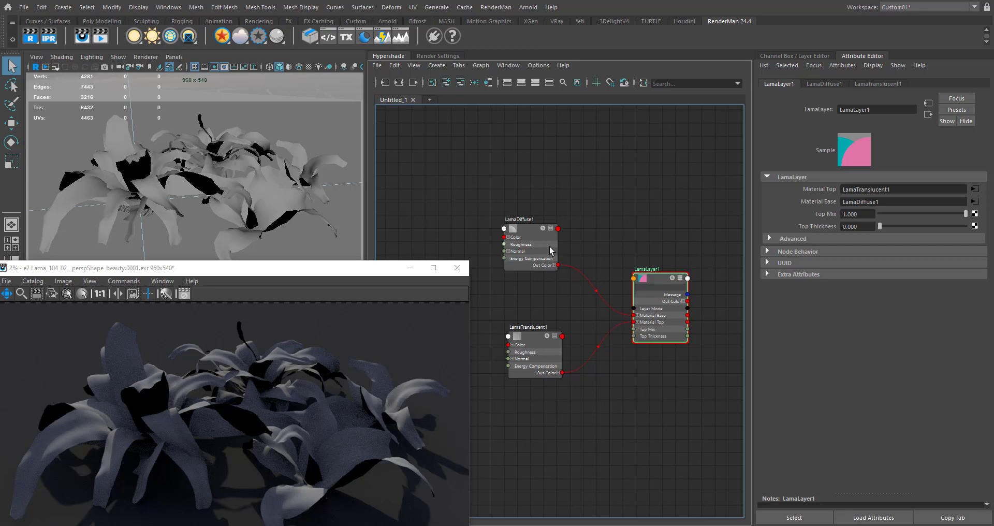
left_click_drag(505, 276, 506, 278)
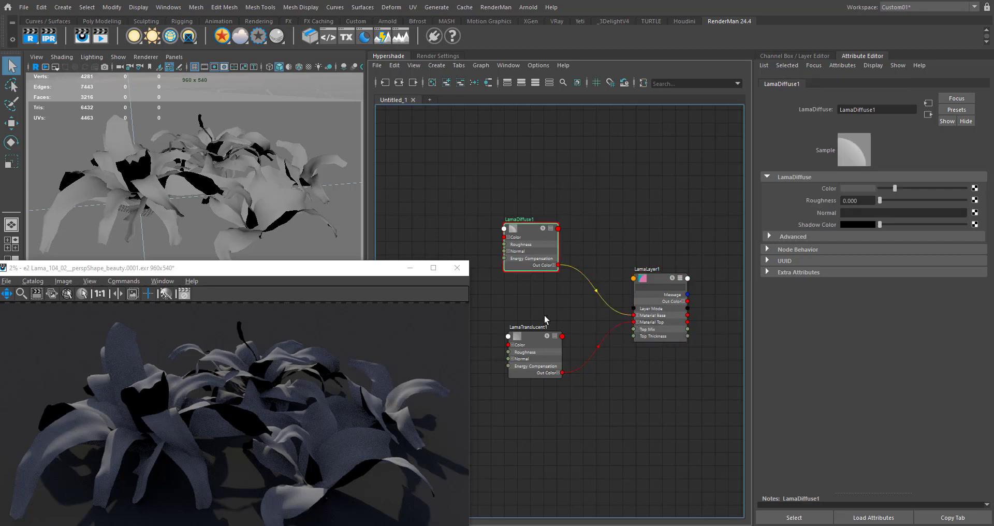
left_click_drag(504, 408, 505, 409)
- Show all LamaSurface attributes and connect LamaLayer's Out Color to its Material Front input
middle_click_drag(692, 362, 562, 342, "alt")
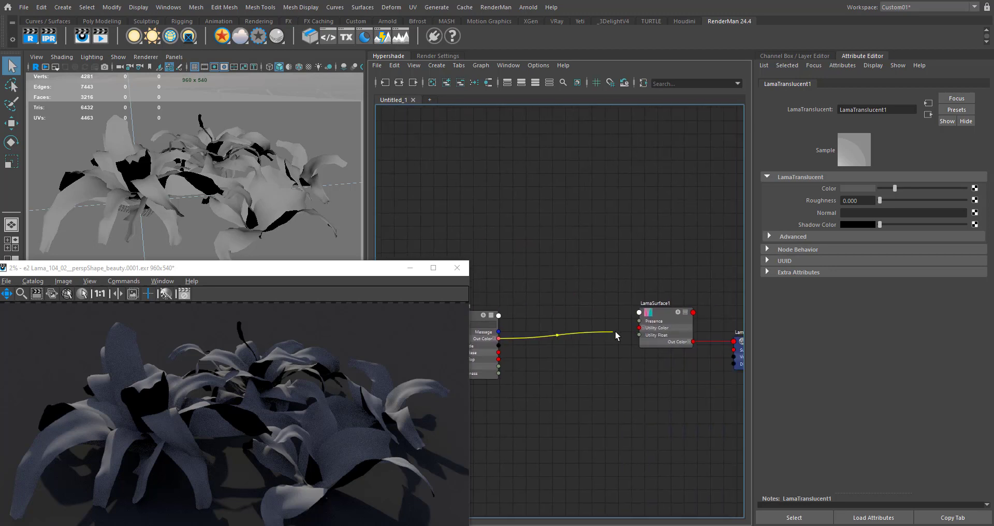
left_click(661, 312)
key("3")
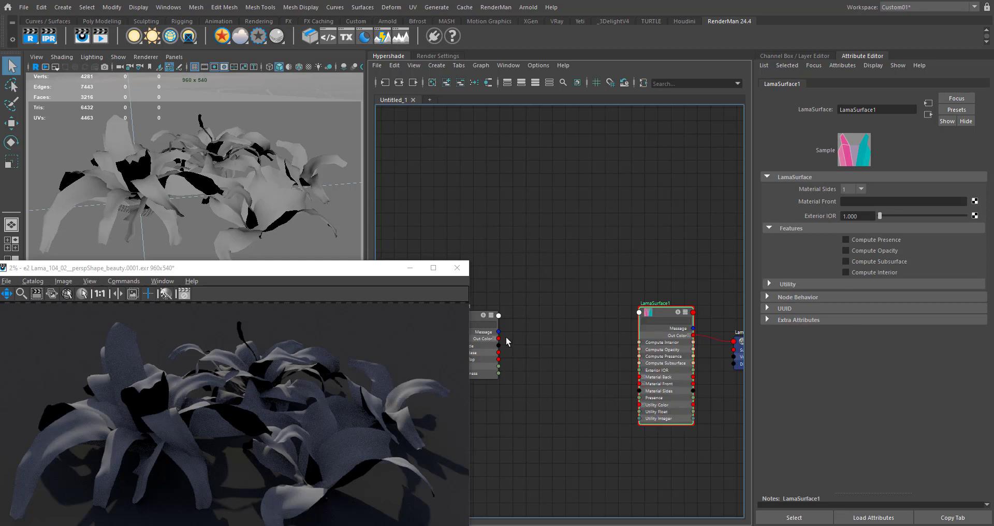
left_click_drag(498, 339, 649, 352)
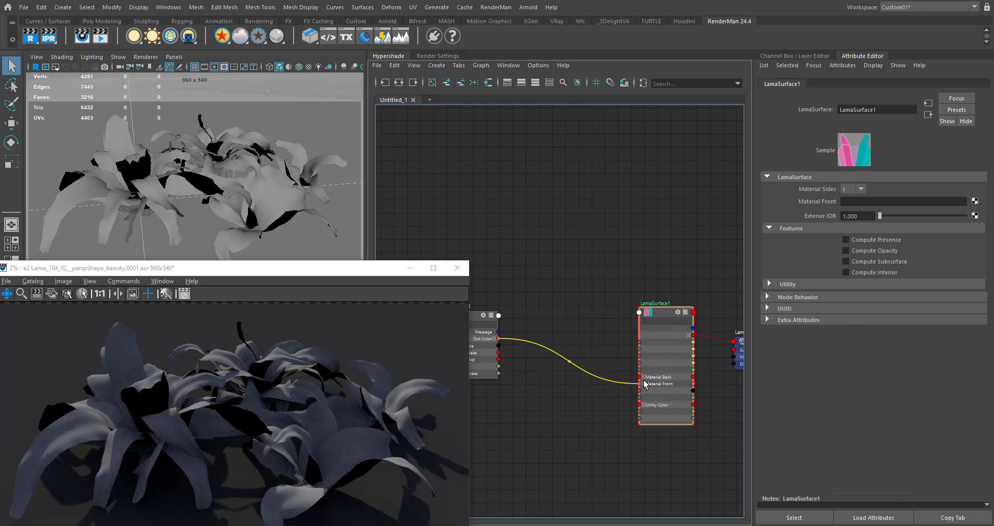
left_click_drag(644, 384, 644, 384)
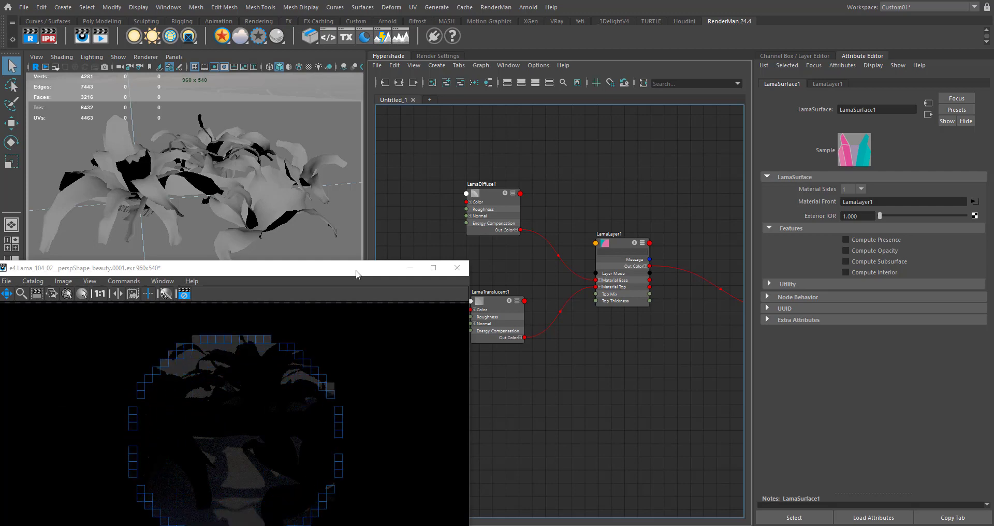
middle_click_drag(565, 237, 545, 215, "alt")
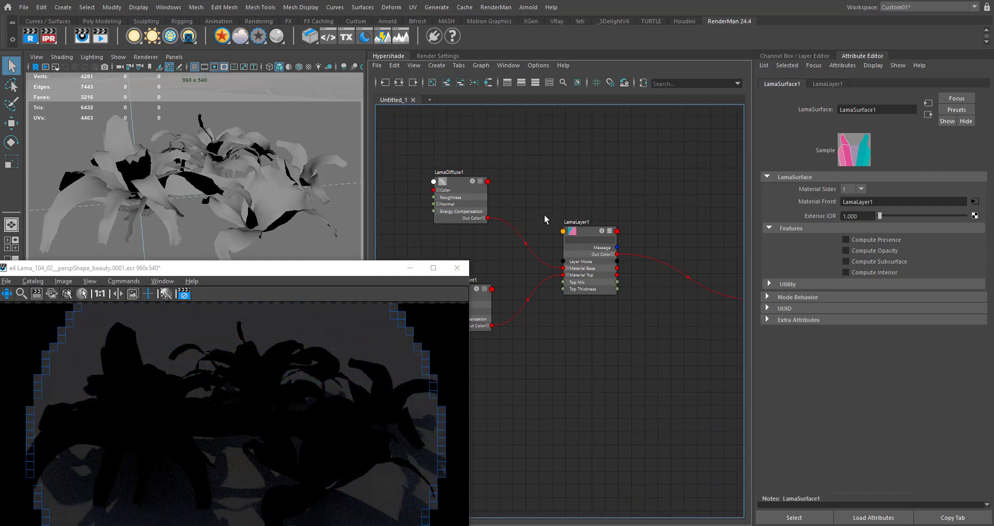
left_click_drag(666, 182, 579, 323)
middle_click_drag(534, 297, 592, 276, "alt")
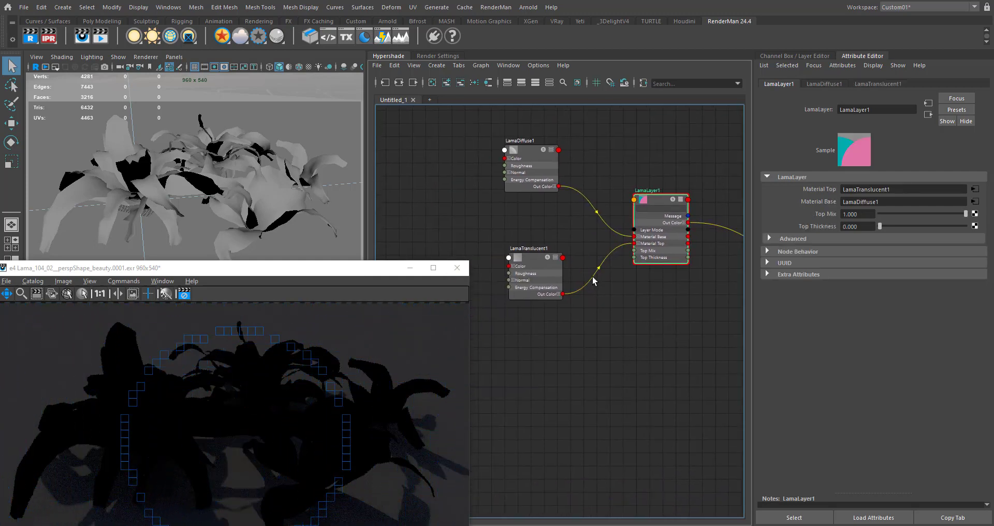
left_click_drag(582, 126, 474, 195)
left_click_drag(580, 250, 535, 321)
left_click_drag(580, 241, 496, 313)
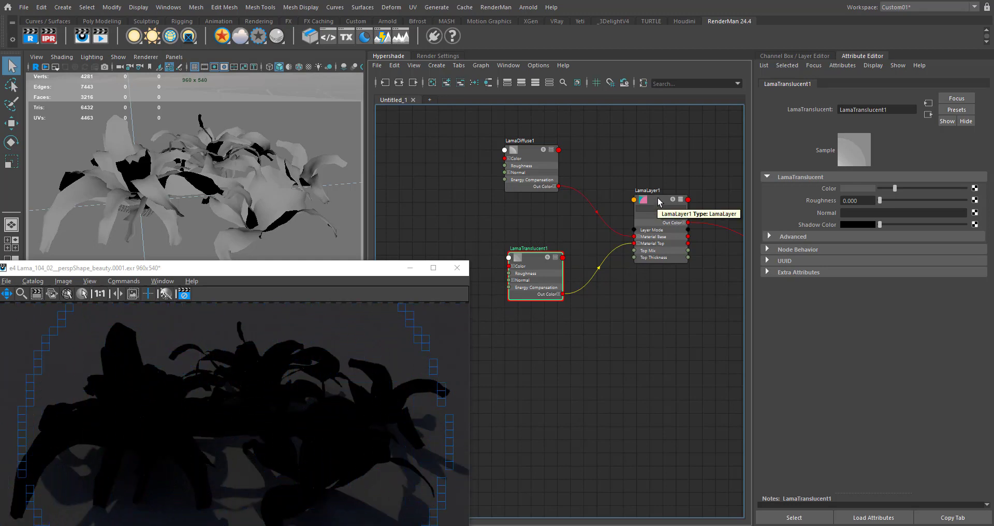
- Create a LamaAdd node and place it beneath the LamaLayer node
middle_click_drag(684, 276, 656, 281, "alt")
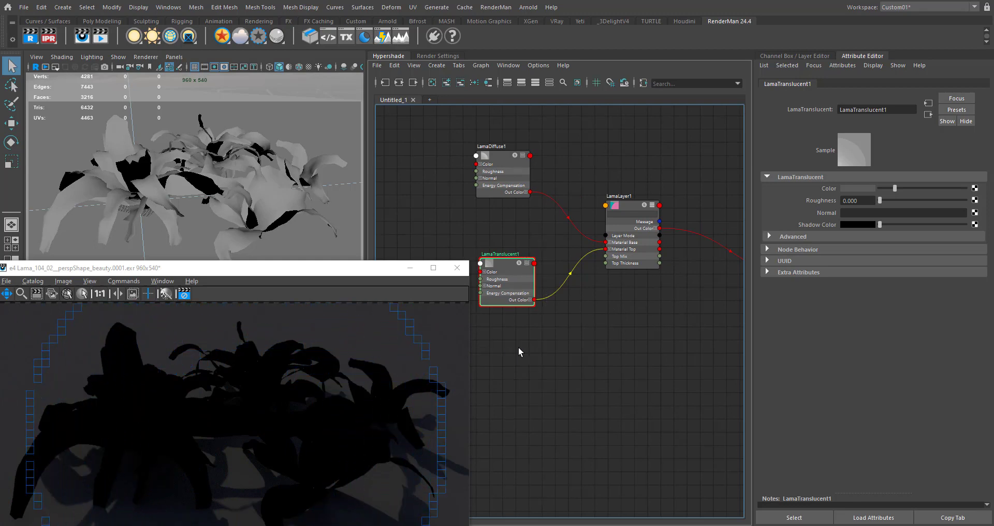
left_click(616, 323)
key("Tab")
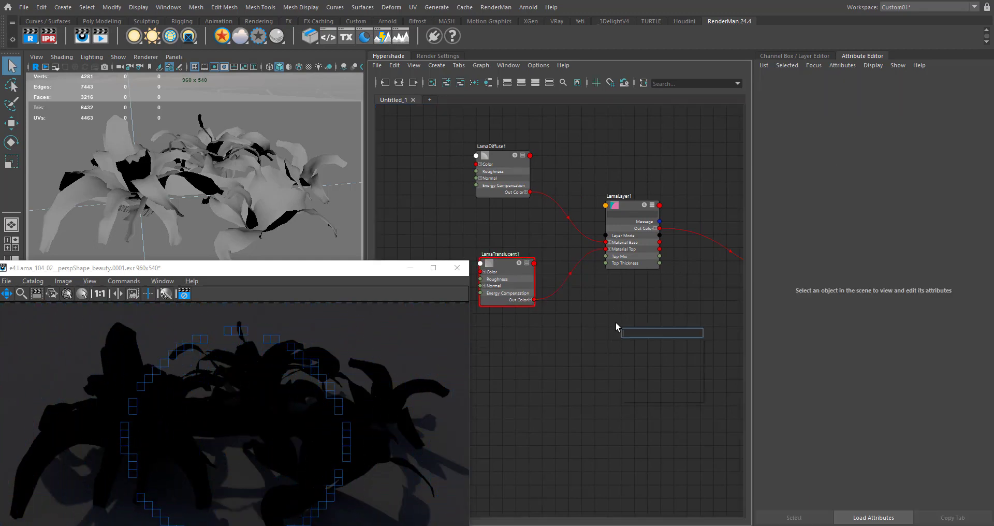
type("lamaadd")
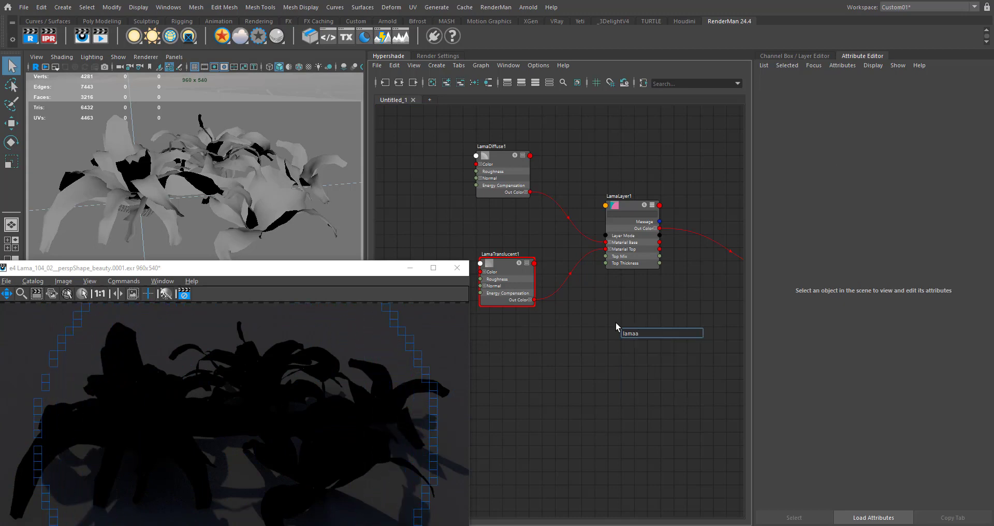
key("Return")
left_click_drag(617, 327, 607, 295)
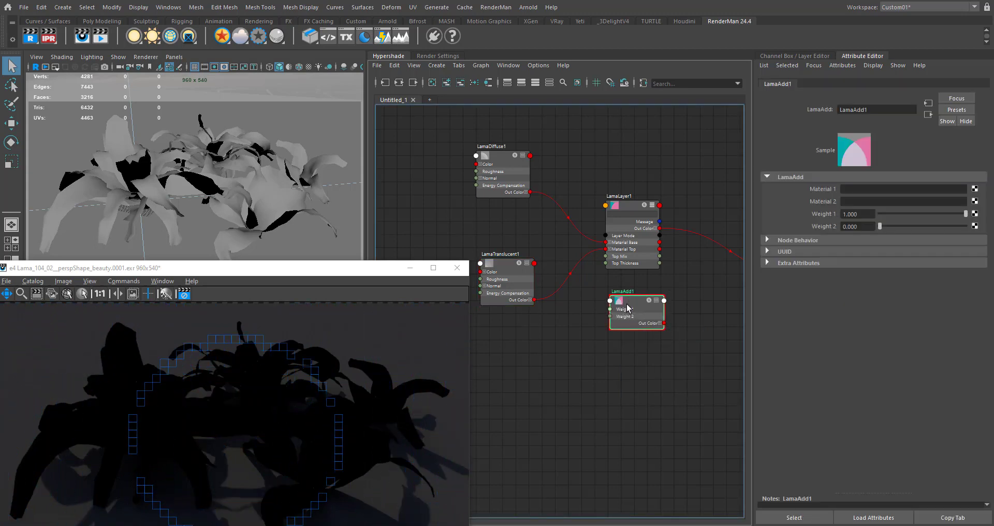
- Show all LamaAdd attributes, rewire LamaDiffuse's Out Color from LamaLayer to Material 1, and connect LamaTranslucent's Out Color to Material 2
left_click_drag(572, 226, 632, 305)
left_click(631, 301)
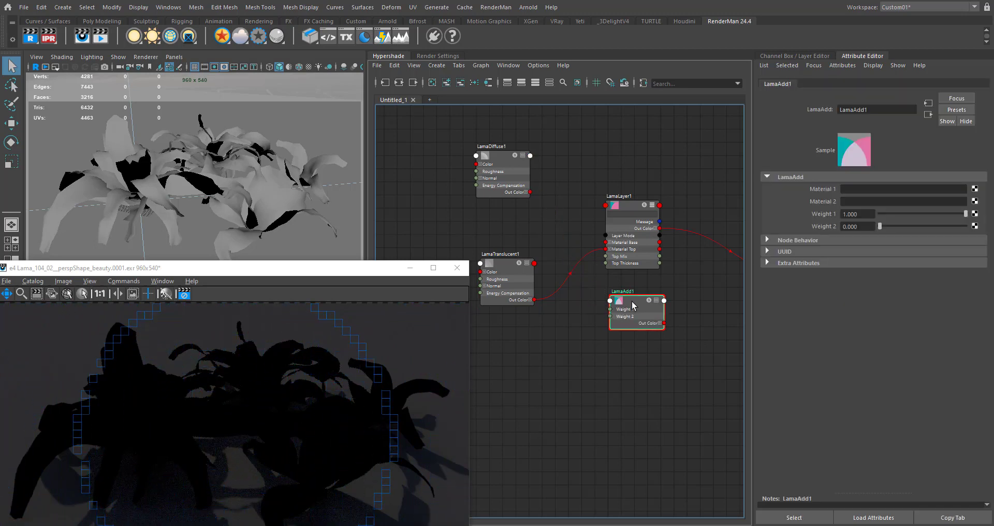
key("3")
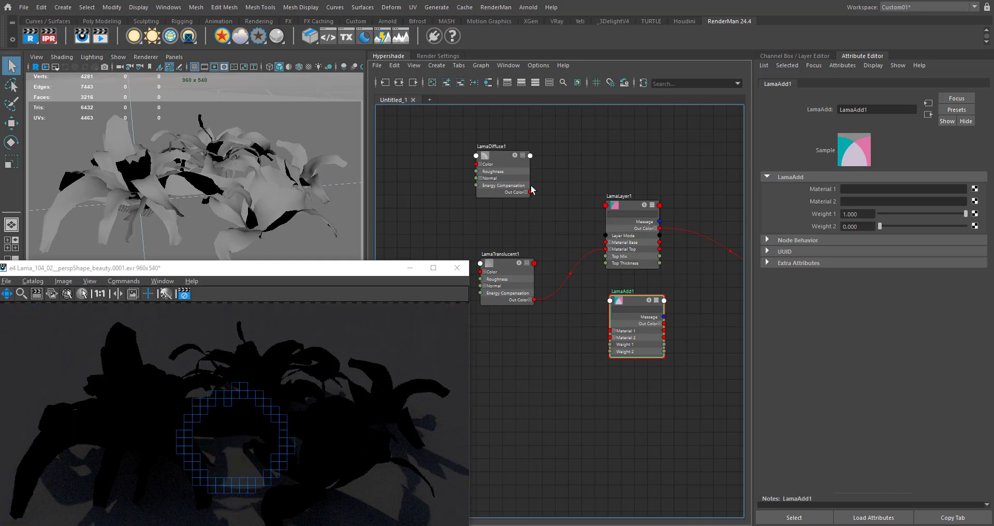
left_click_drag(530, 192, 611, 331)
left_click_drag(534, 299, 616, 340)
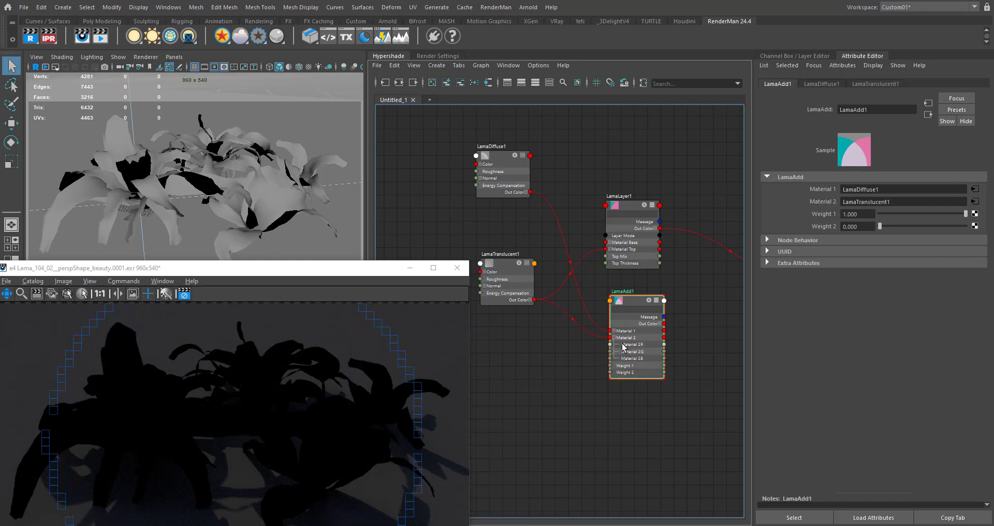
- Replace LamaLayer with LamaAdd as the source of LamaSurface's Material Front by connecting LamaAdd's Out Color
middle_click_drag(690, 328, 598, 341, "alt")
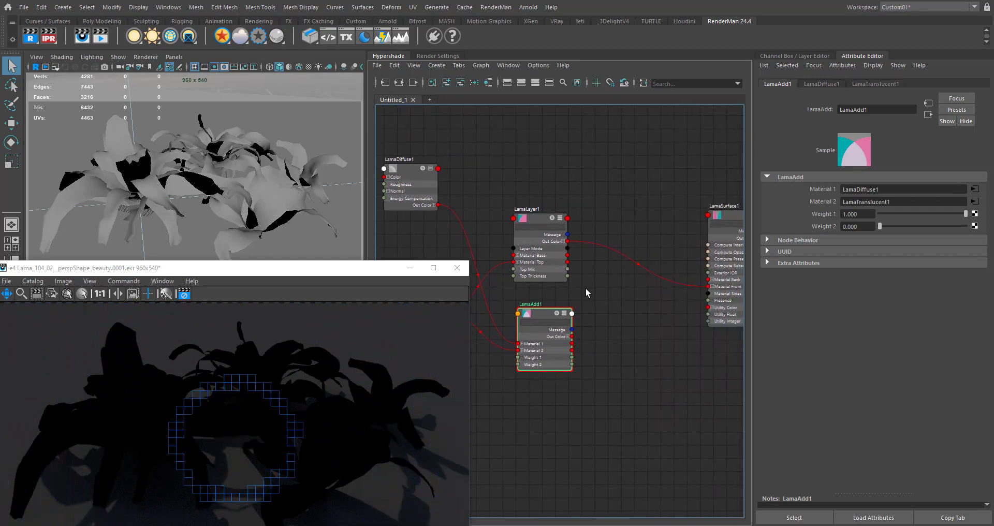
left_click(575, 242)
left_click_drag(571, 337, 707, 286)
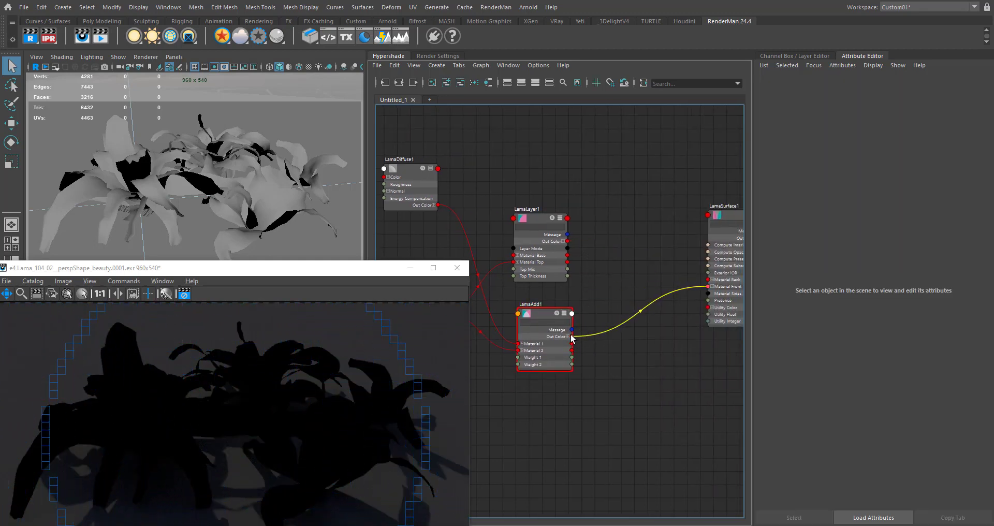
- Rearrange the graph by moving the LamaLayer node upward and placing LamaAdd clear of it underneath
left_click_drag(538, 315, 539, 294)
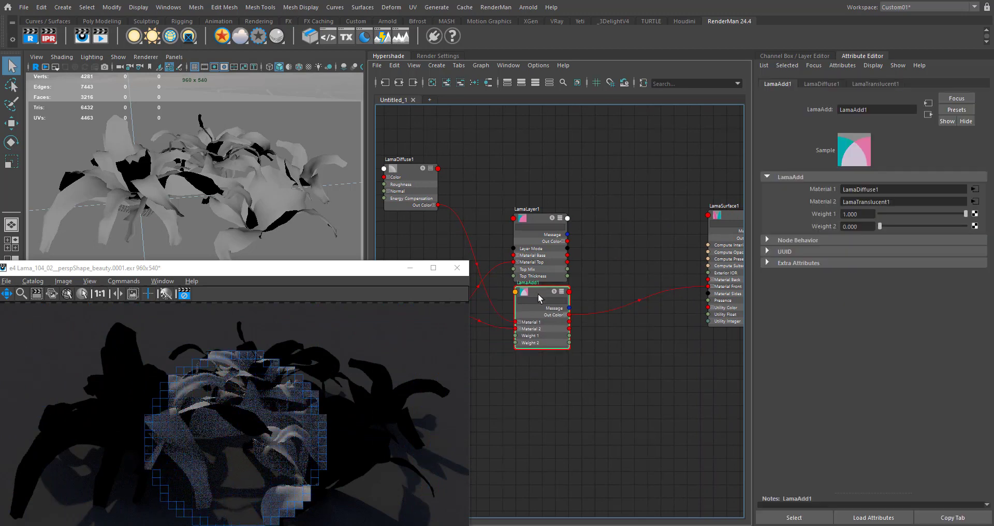
left_click(542, 207)
left_click_drag(542, 207, 546, 160)
left_click_drag(541, 294, 538, 275)
middle_click_drag(553, 383, 554, 387, "alt")
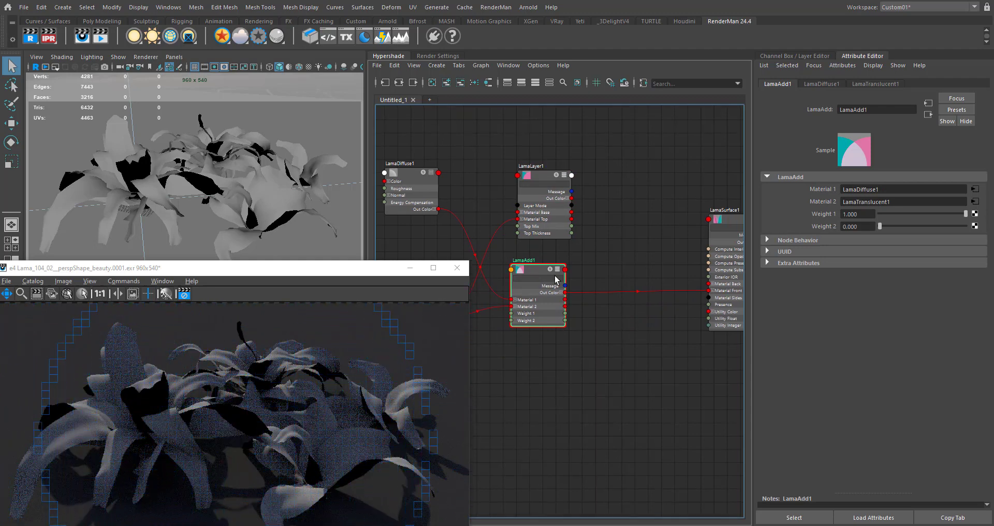
- Set Material Sides to 2 on the LamaSurface node, with the render window moved up for viewing
left_click(732, 217)
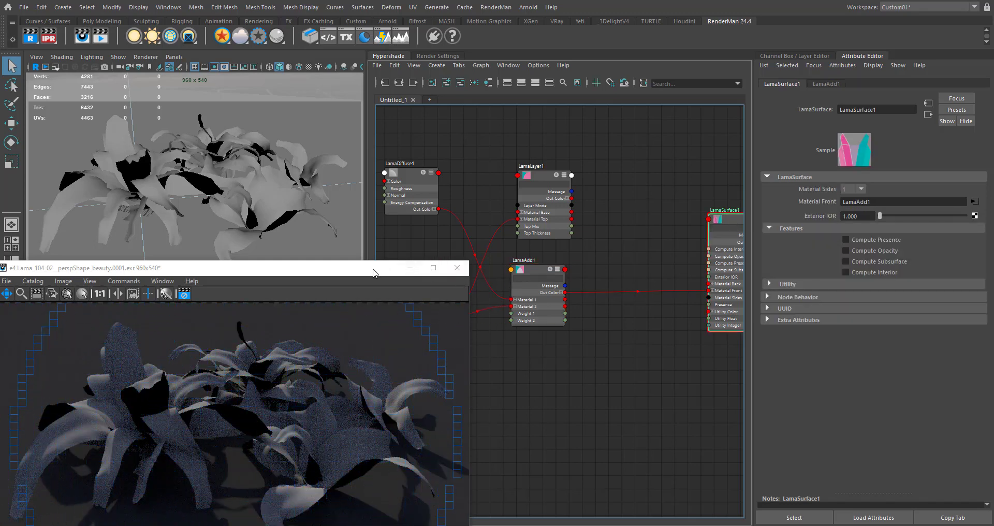
left_click_drag(374, 273, 381, 239)
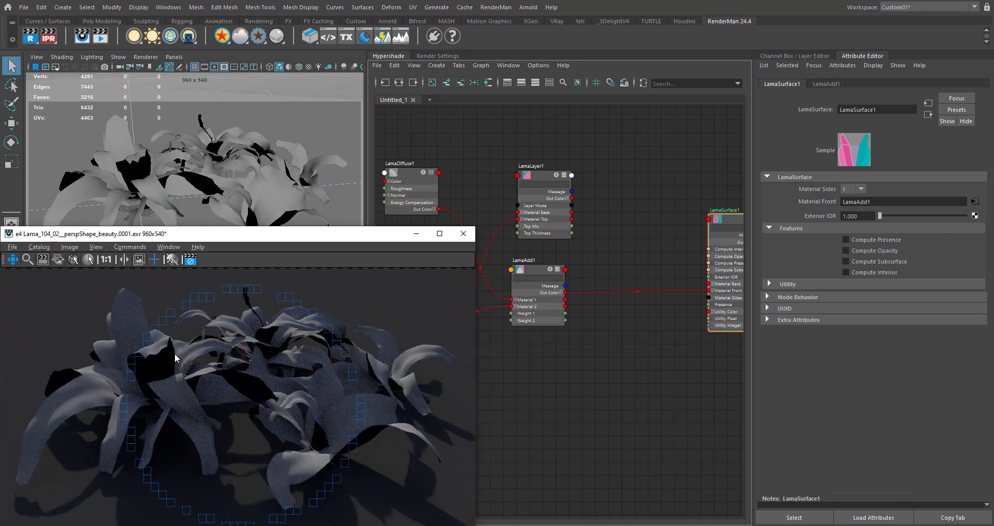
left_click(844, 189)
left_click(851, 210)
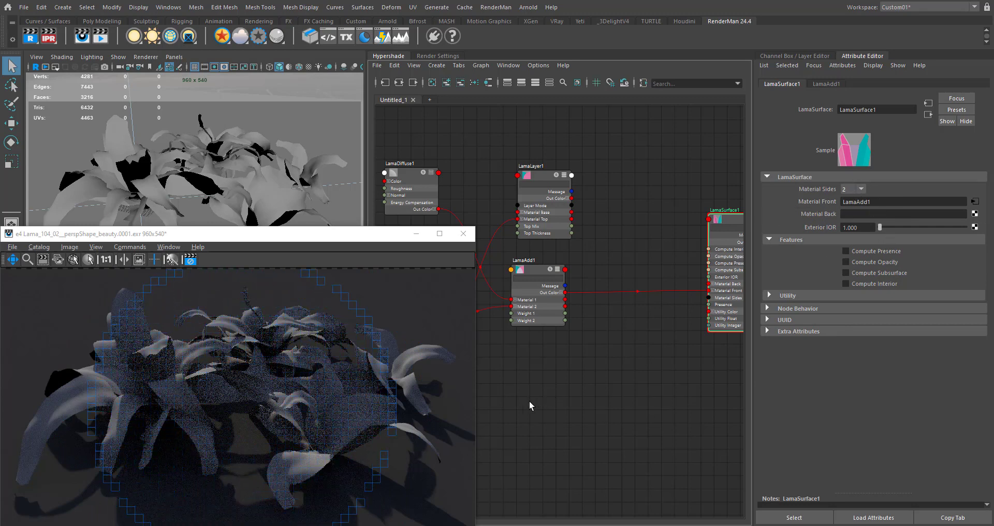
- Set Weight 2 of the LamaAdd node to 1.000
middle_click_drag(555, 388, 593, 378, "alt")
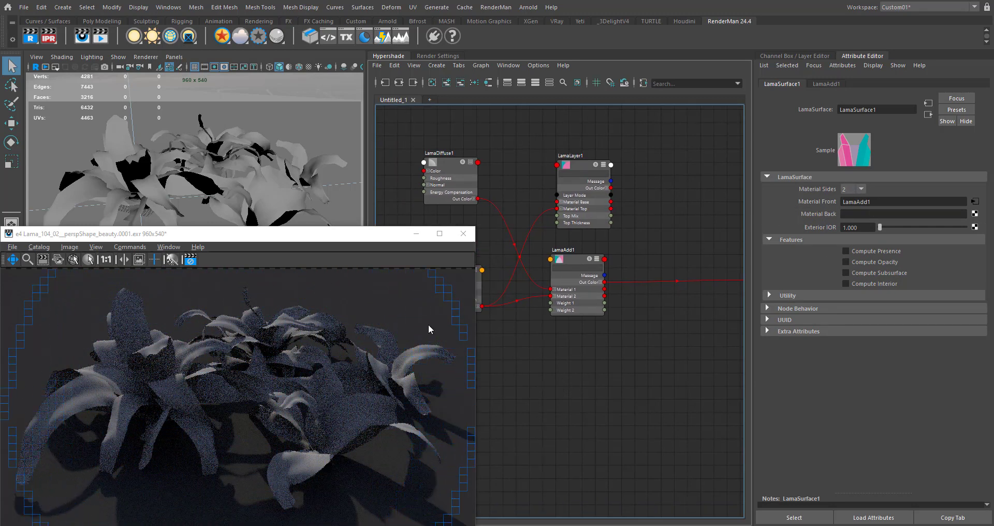
scroll(149, 358, "up", 2)
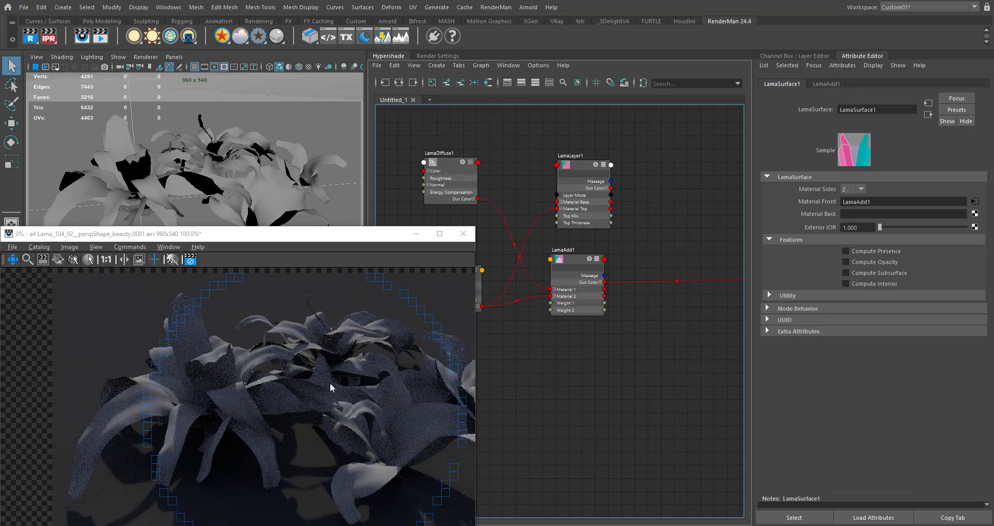
scroll(331, 381, "down", 2)
left_click(571, 261)
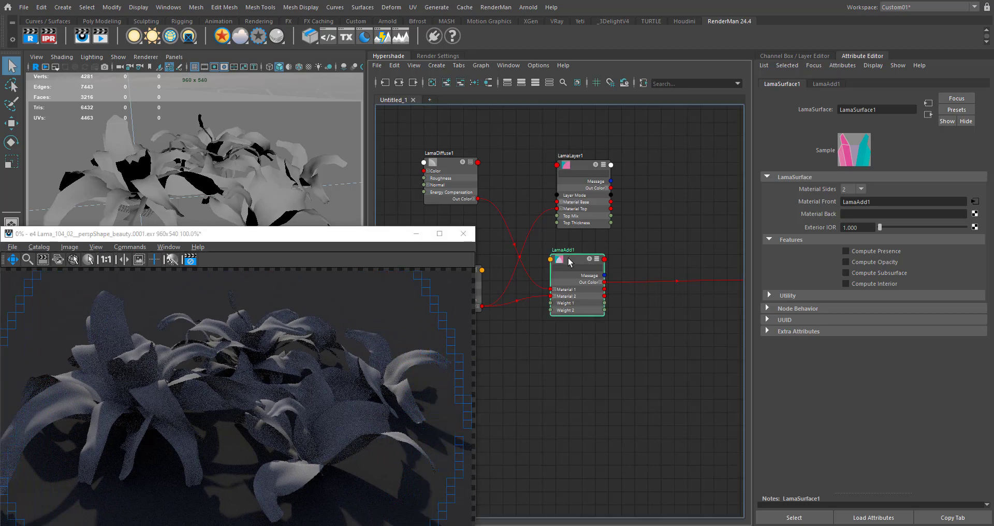
left_click_drag(902, 229, 971, 227)
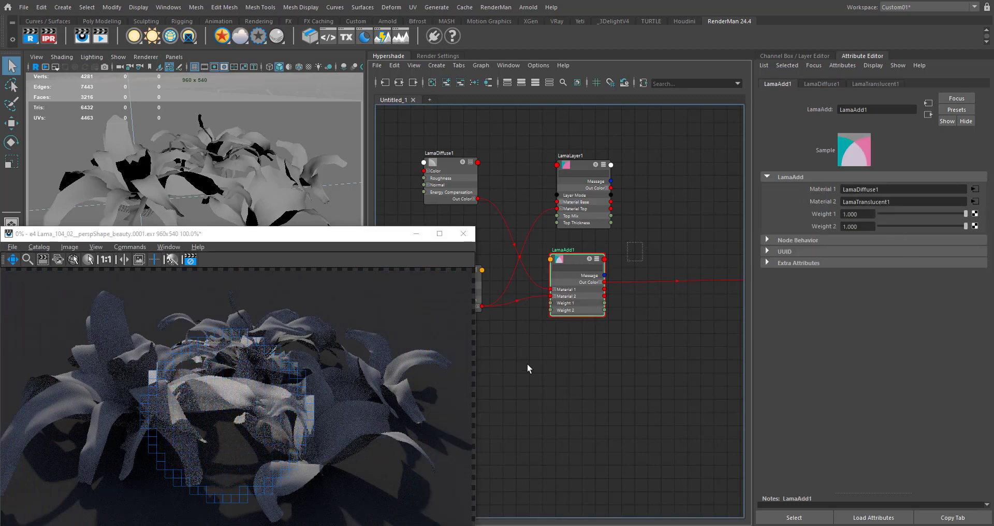
- Delete the unused LamaLayer node and move LamaAdd slightly upward in the graph
left_click(588, 210)
key("Delete")
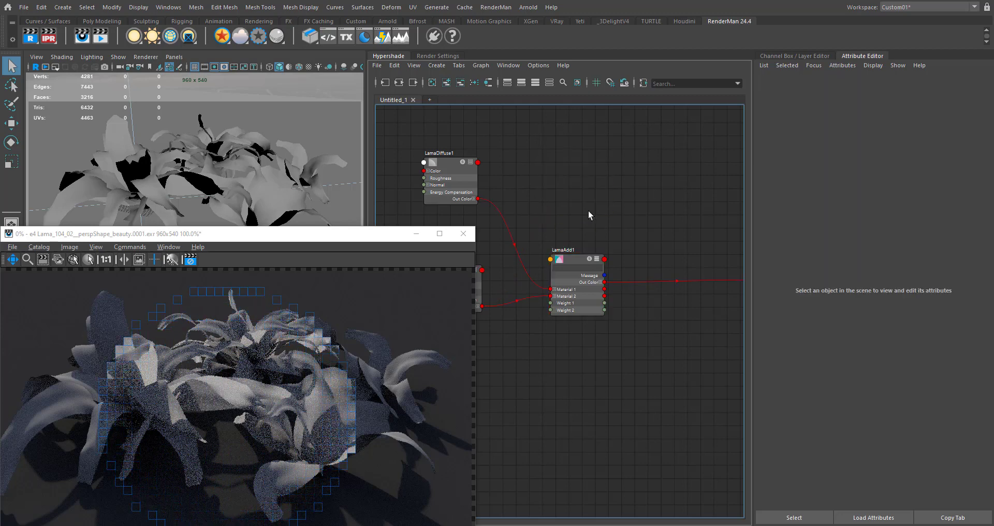
left_click_drag(573, 257, 568, 243)
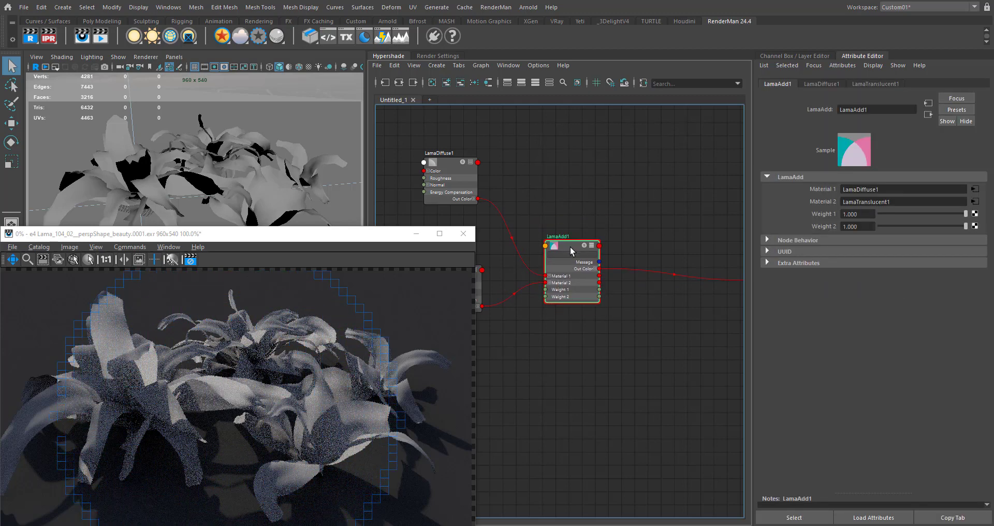
- Set the LamaDiffuse node's color to pure red
middle_click_drag(527, 383, 599, 377, "alt")
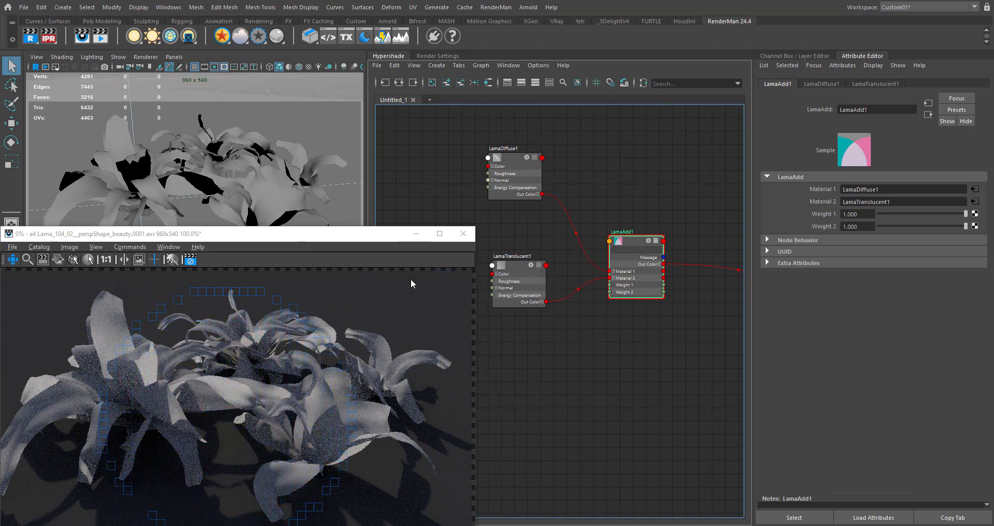
left_click(514, 162)
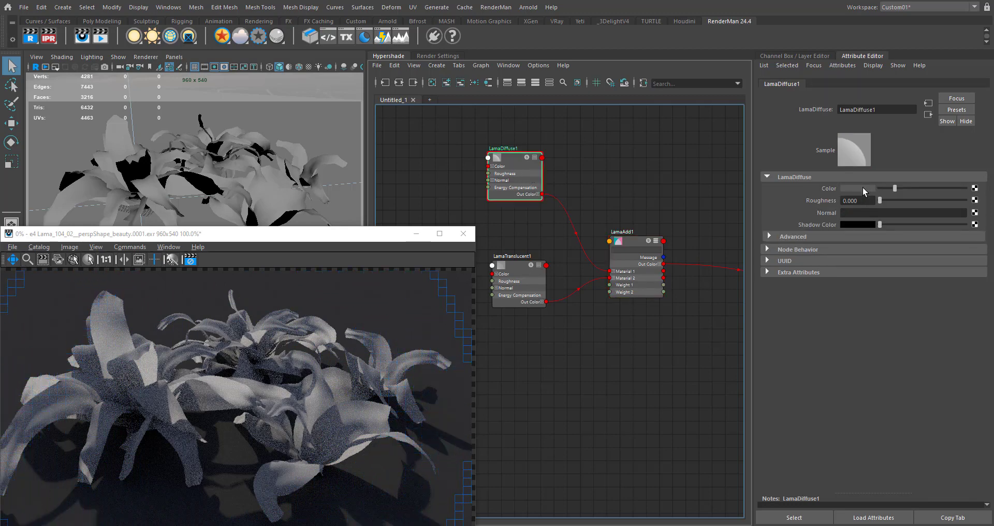
left_click(862, 187)
left_click(823, 161)
left_click(617, 330)
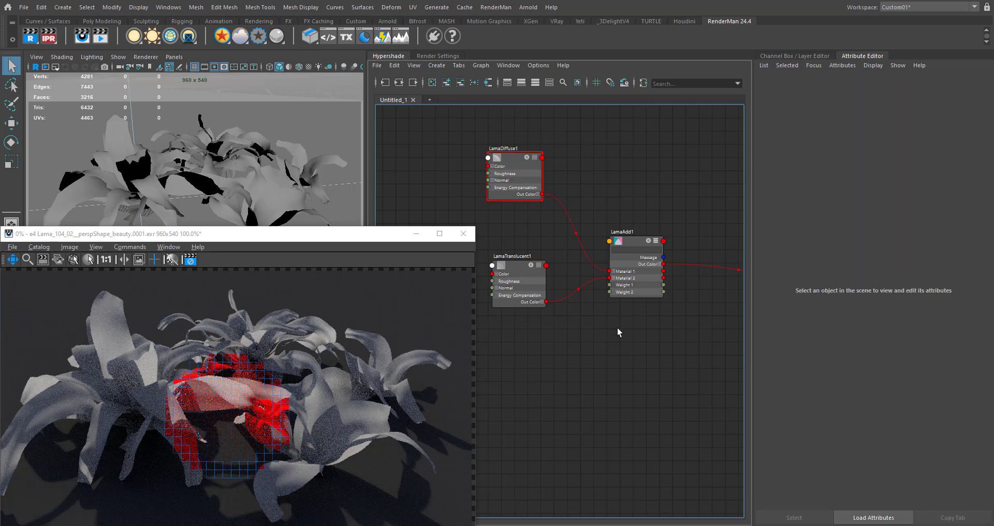
- Set the LamaTranslucent node's color to bright green
left_click(519, 263)
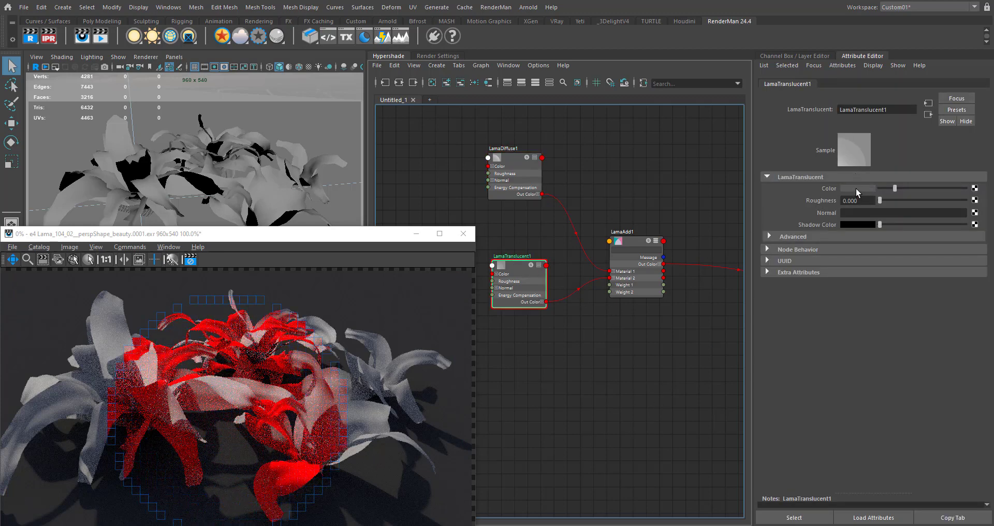
left_click(856, 188)
left_click(841, 161)
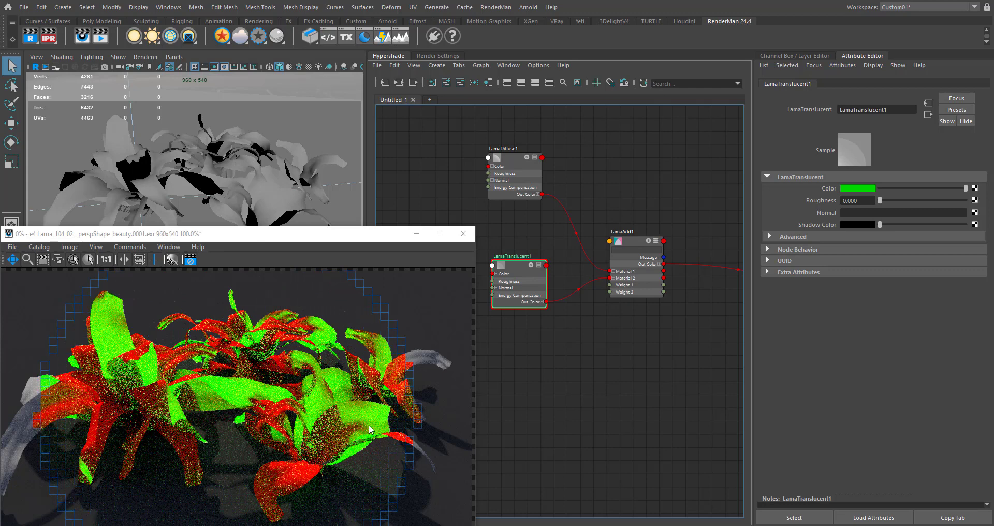
- Darken the LamaTranslucent color to a deeper green and the LamaDiffuse color to a deeper red
middle_click_drag(574, 358, 556, 359, "alt")
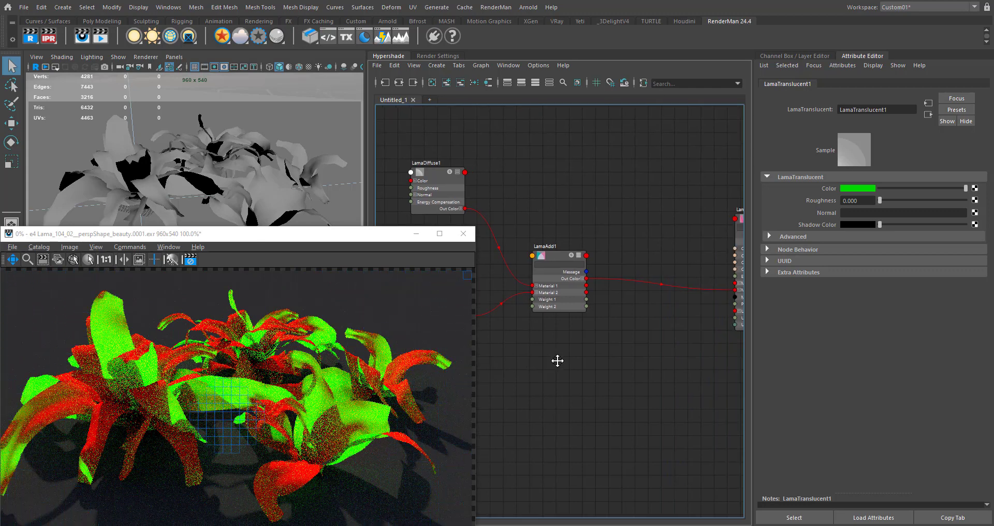
left_click(907, 188)
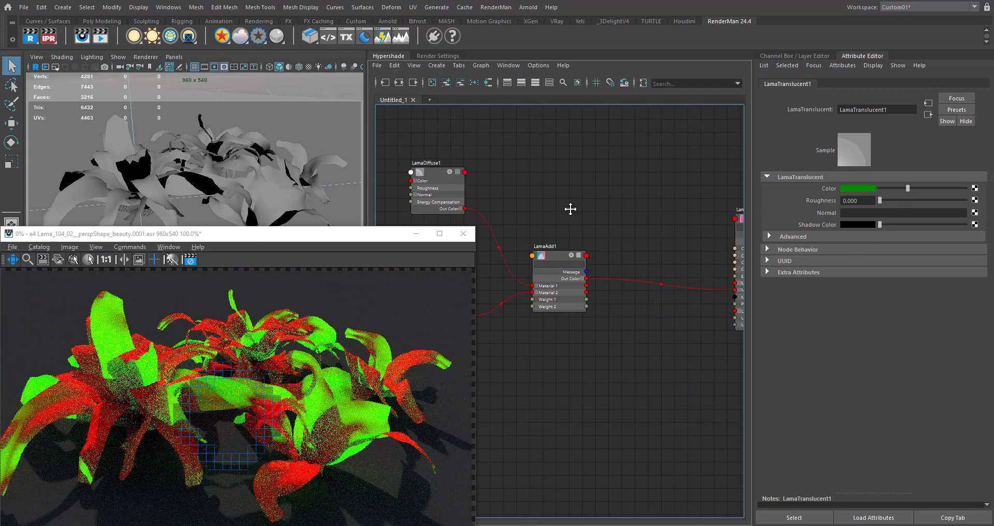
middle_click_drag(571, 207, 620, 202, "alt")
left_click(487, 171)
left_click(903, 188)
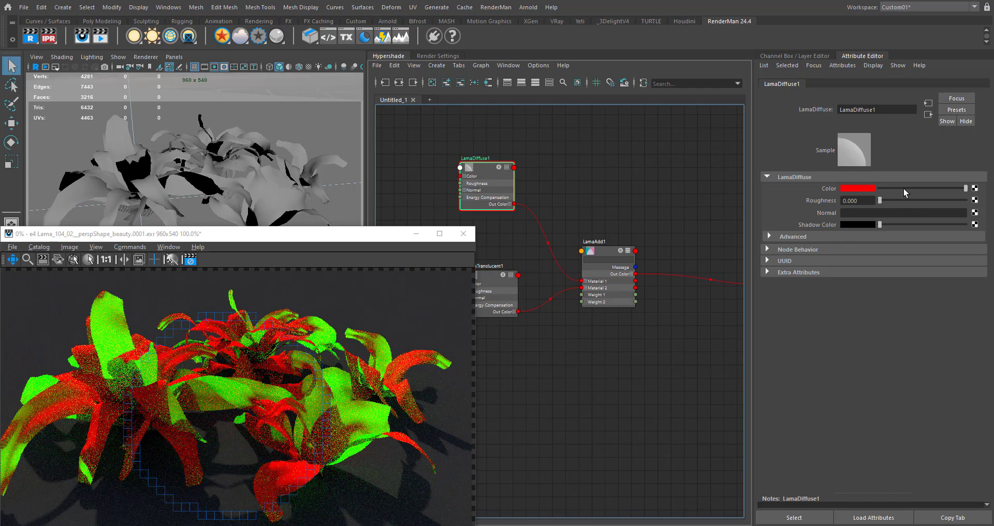
middle_click_drag(603, 379, 502, 368, "alt")
scroll(613, 301, "down", 2)
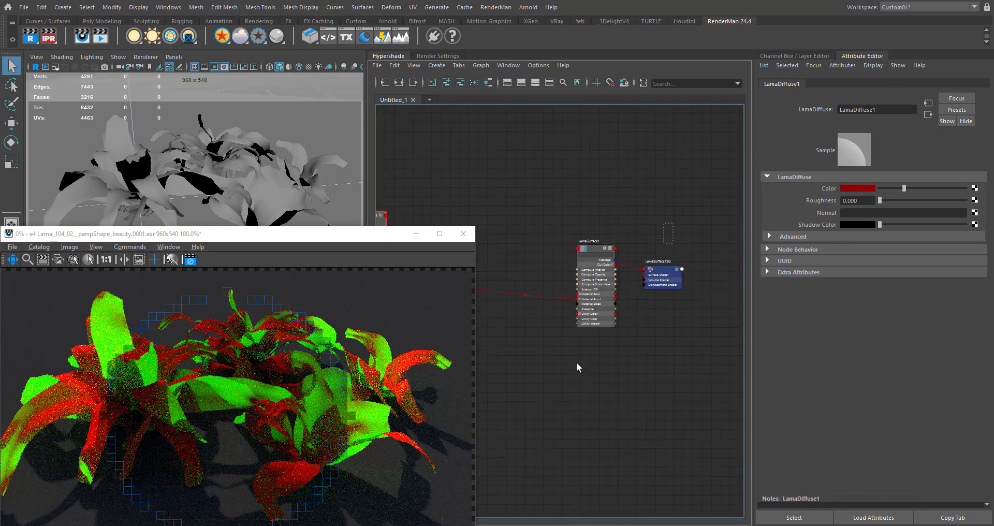
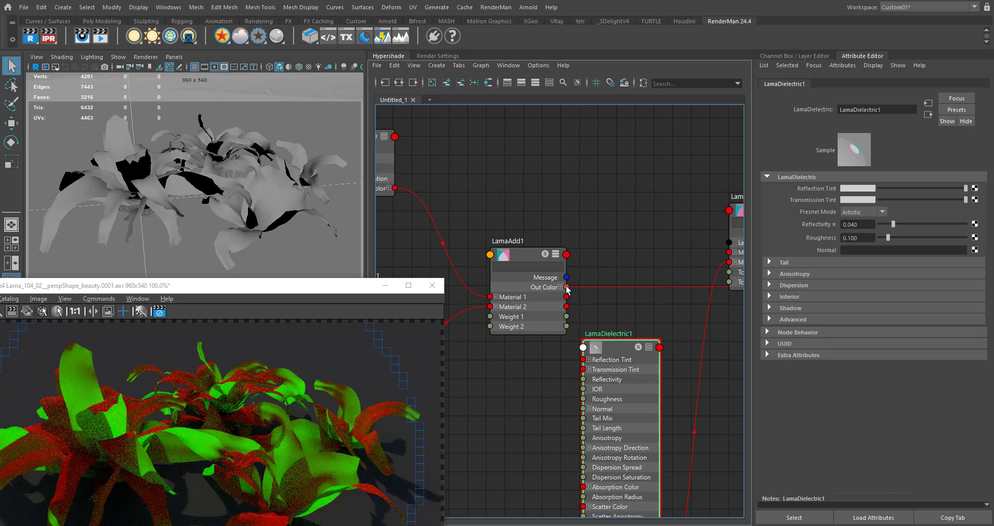
- Connect LamaAdd's Out Color to the LamaLayer node's Material Base
middle_click_drag(646, 254, 496, 262, "alt")
left_click(603, 273)
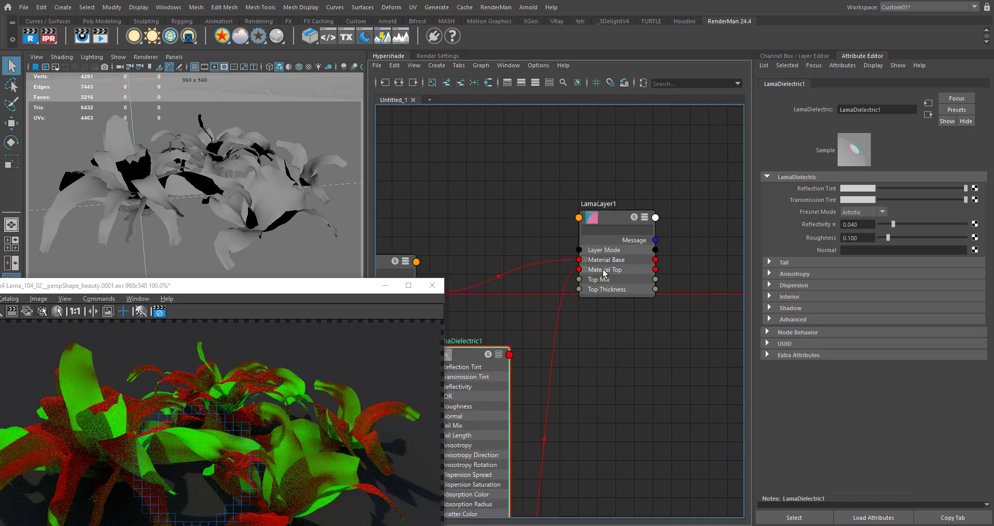
middle_click_drag(635, 347, 566, 343, "alt")
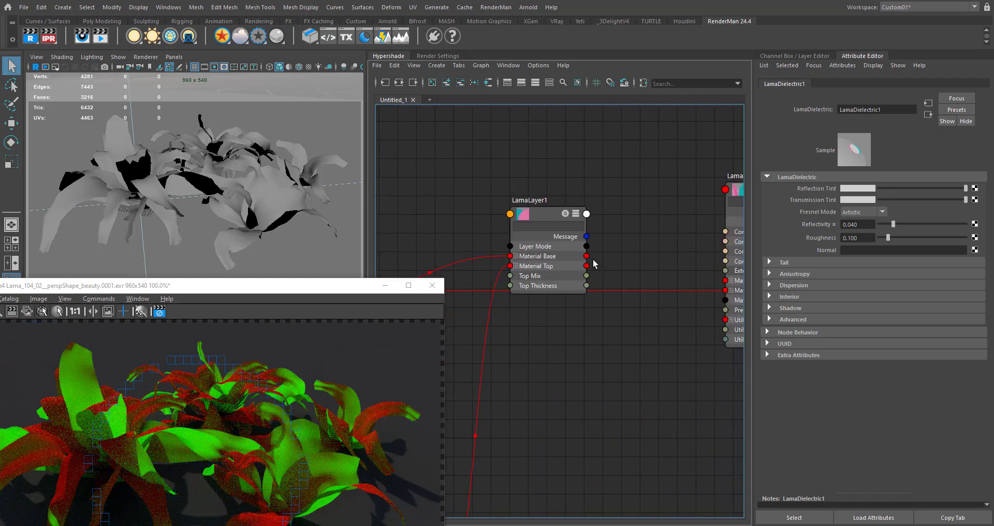
middle_click_drag(632, 281, 614, 266, "alt")
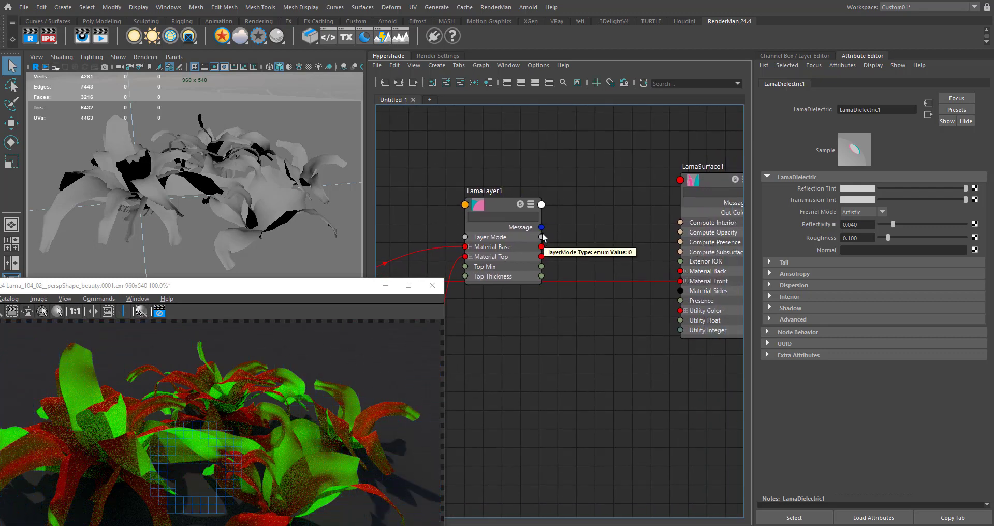
- Connect LamaAdd's Out Color to the Material Back input of LamaSurface
scroll(577, 293, "down", 3)
middle_click_drag(601, 296, 641, 278, "alt")
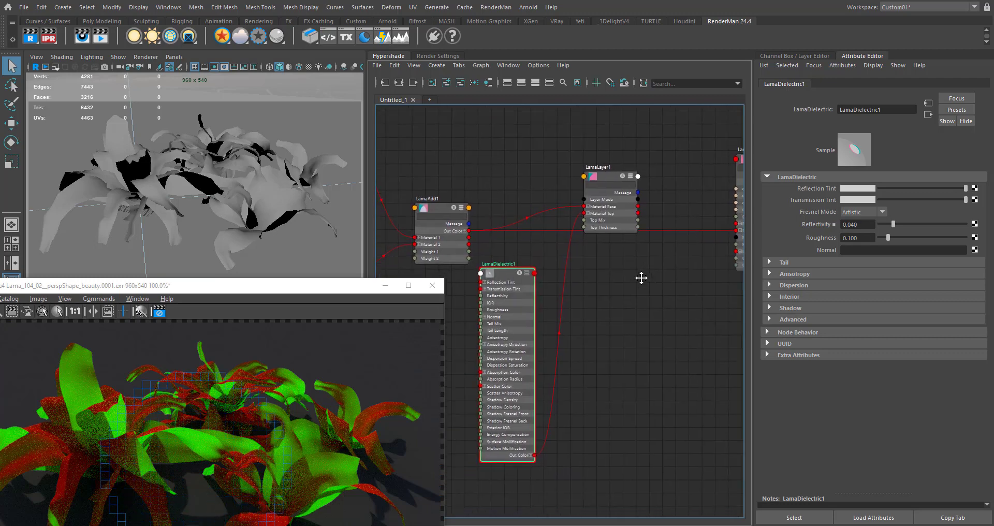
scroll(475, 234, "up", 2)
left_click_drag(615, 263, 589, 250)
middle_click_drag(656, 284, 509, 302, "alt")
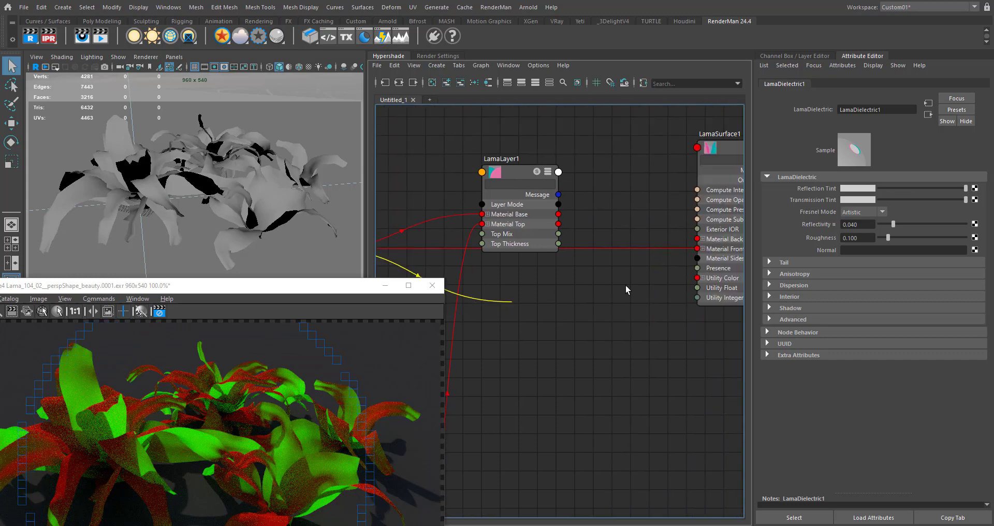
left_click(697, 240)
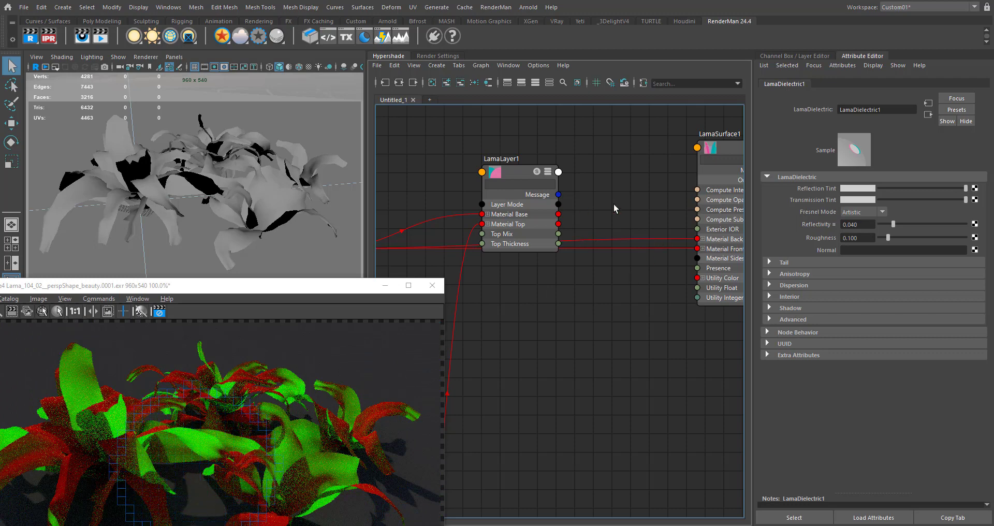
- Try to connect the LamaLayer node's Material Base output to LamaSurface's Material Front
middle_click_drag(613, 204, 692, 199, "alt")
middle_click_drag(608, 242, 490, 278, "alt")
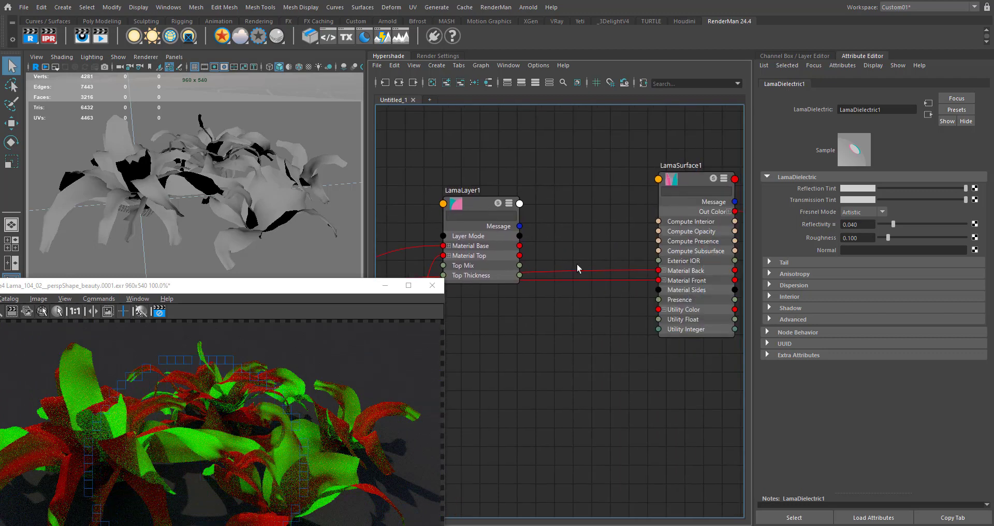
left_click(639, 280)
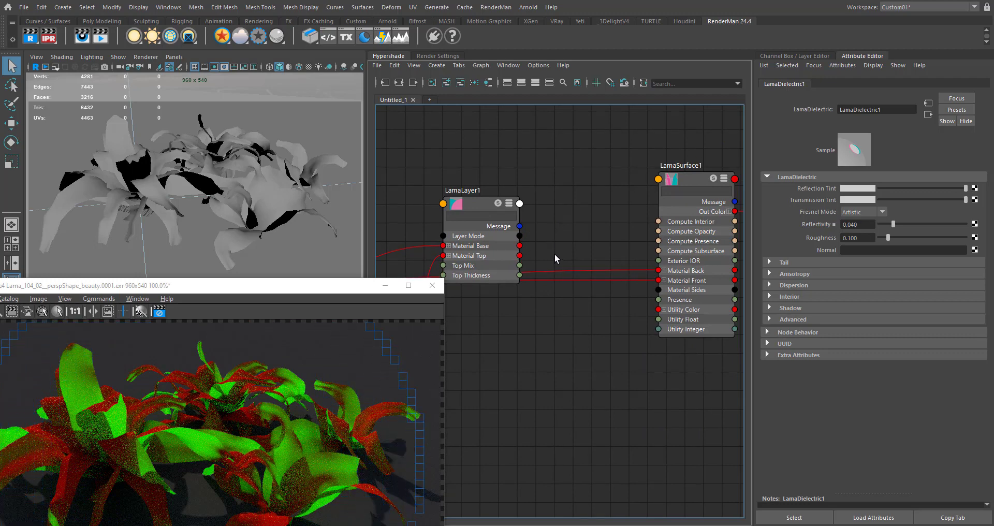
middle_click_drag(555, 253, 572, 215, "alt")
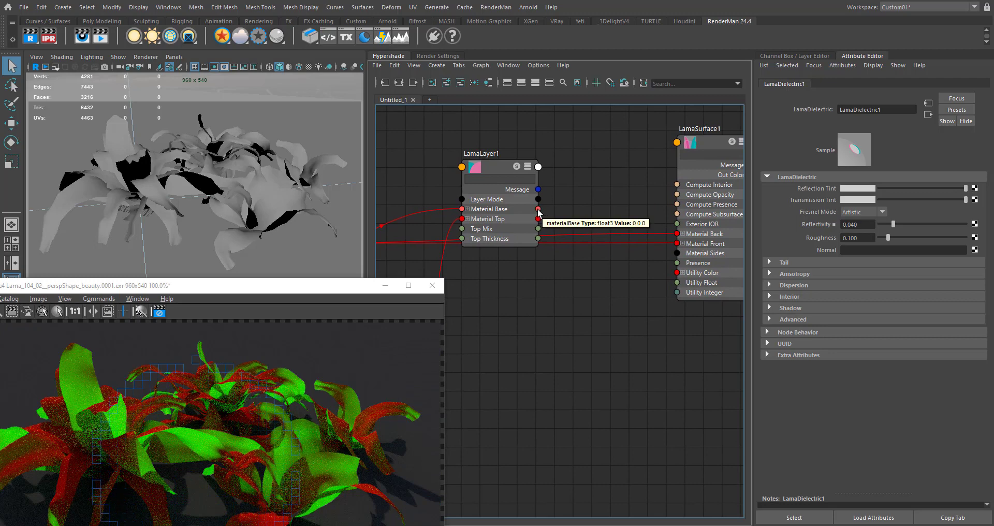
left_click_drag(538, 210, 677, 243)
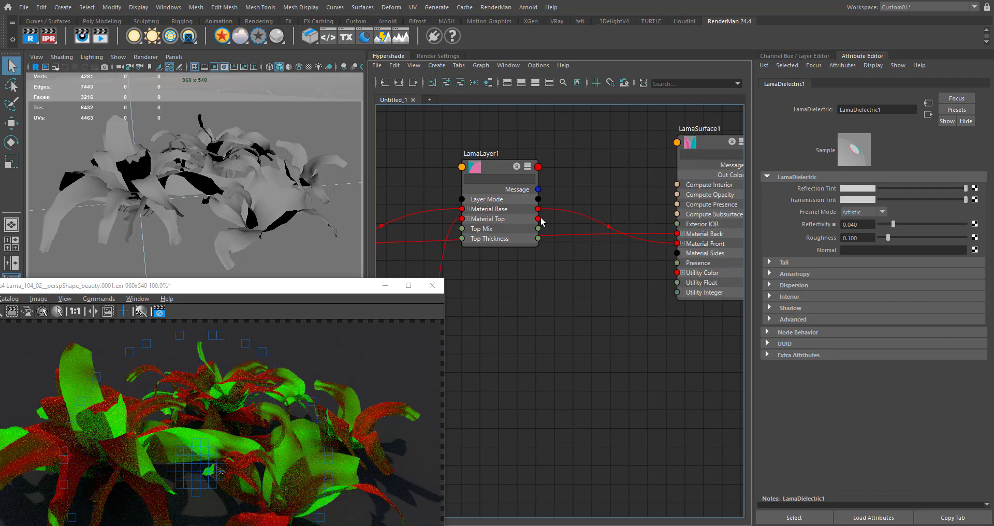
key("ctrl+z")
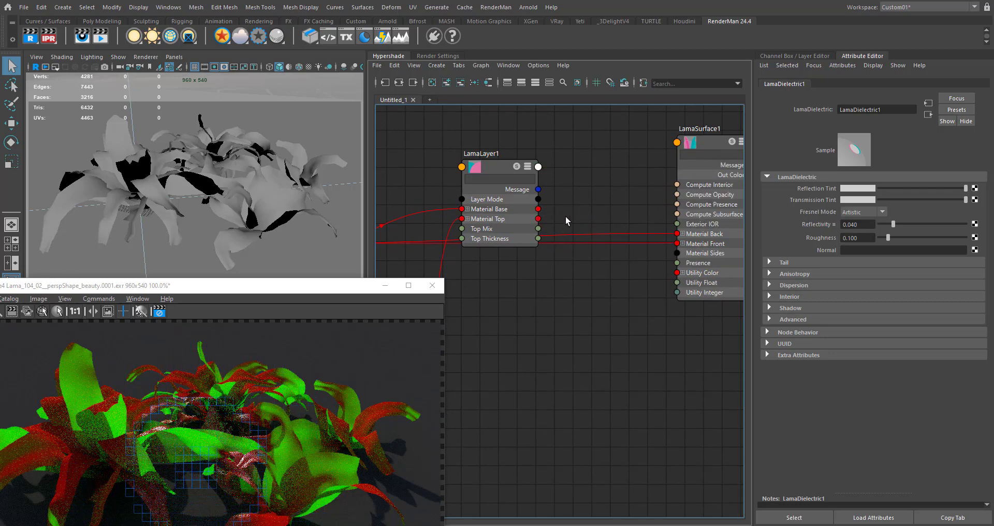
- Show only the LamaLayer node's connected attributes and connect its Out Color to LamaSurface's Material Back and Material Front
left_click_drag(538, 248, 571, 252)
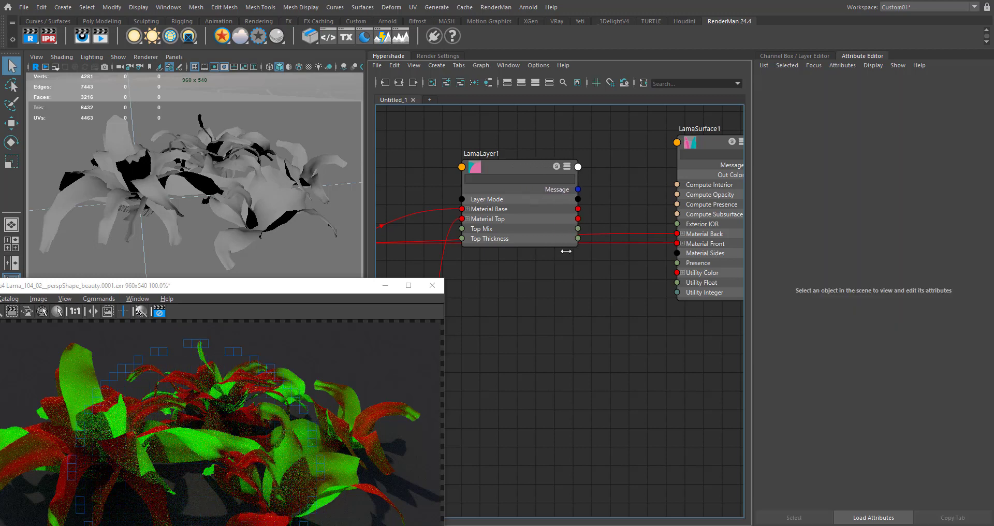
left_click(520, 167)
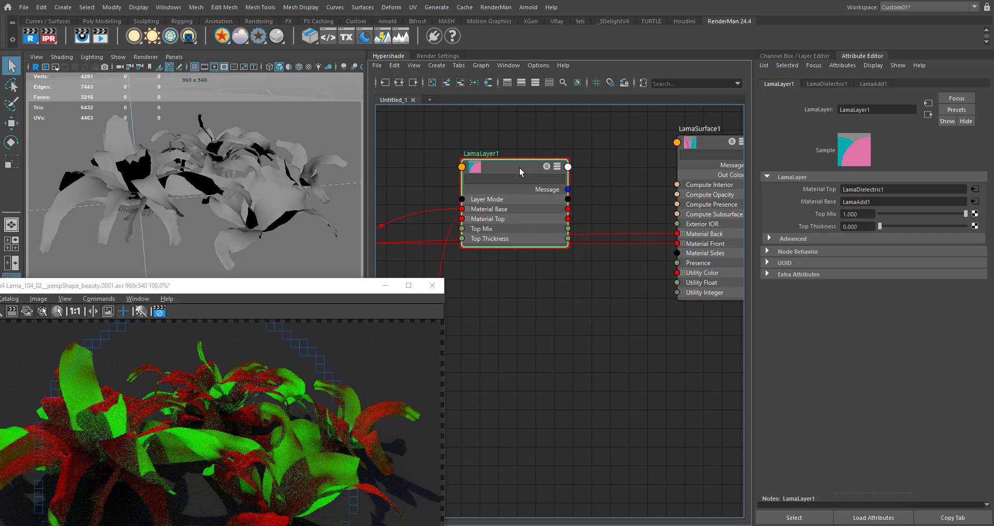
key("2")
key("1")
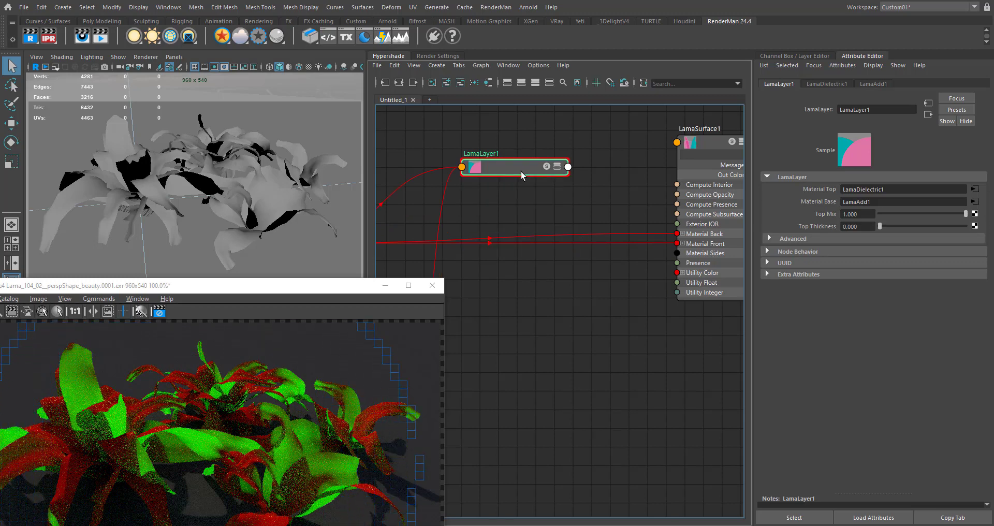
key("2")
left_click_drag(568, 199, 677, 234)
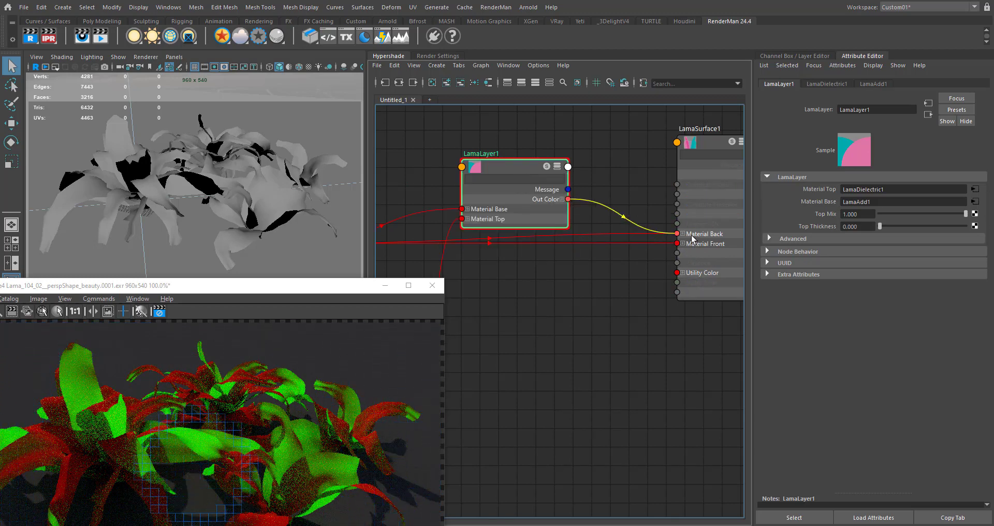
left_click_drag(568, 199, 677, 244)
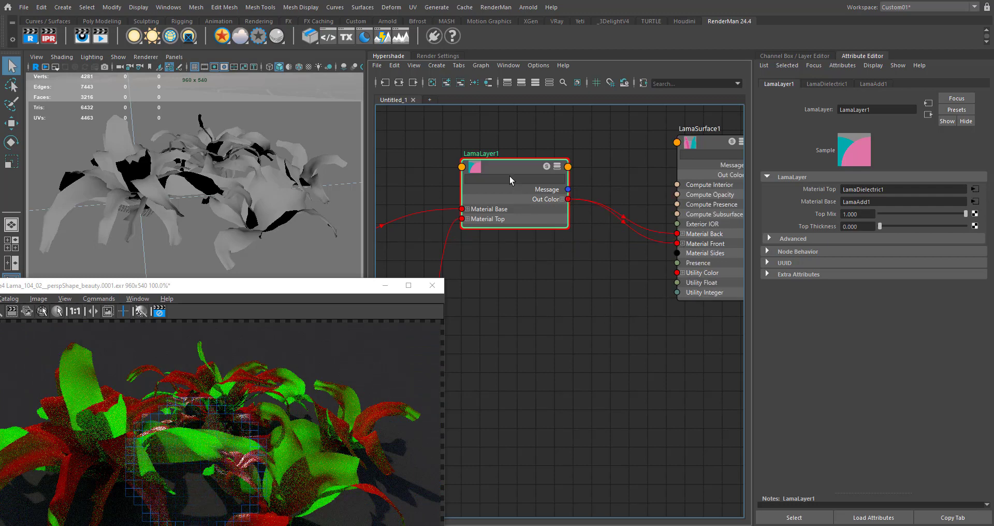
- Reduce the LamaDielectric node's display to its connected attributes only
left_click_drag(509, 175, 499, 231)
scroll(542, 333, "down", 2)
middle_click_drag(542, 365, 612, 293, "alt")
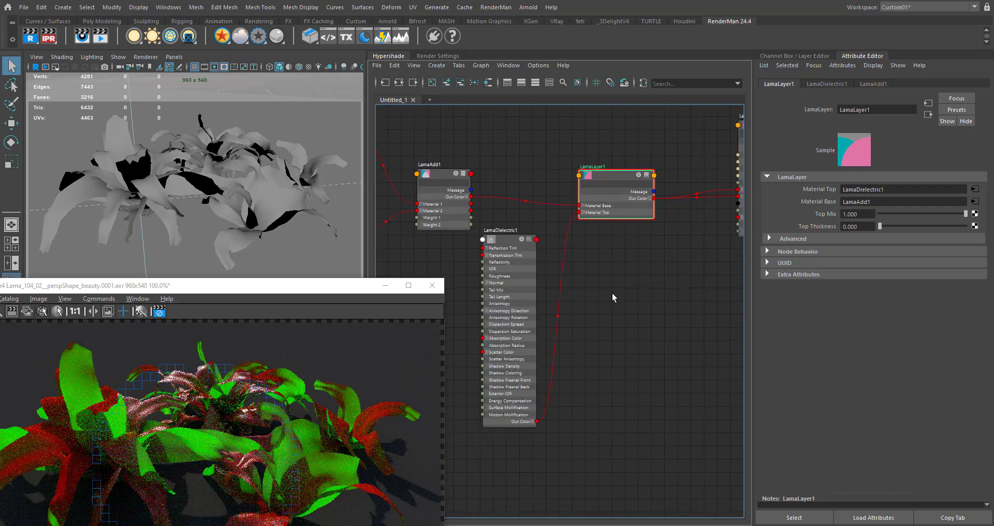
left_click(568, 261)
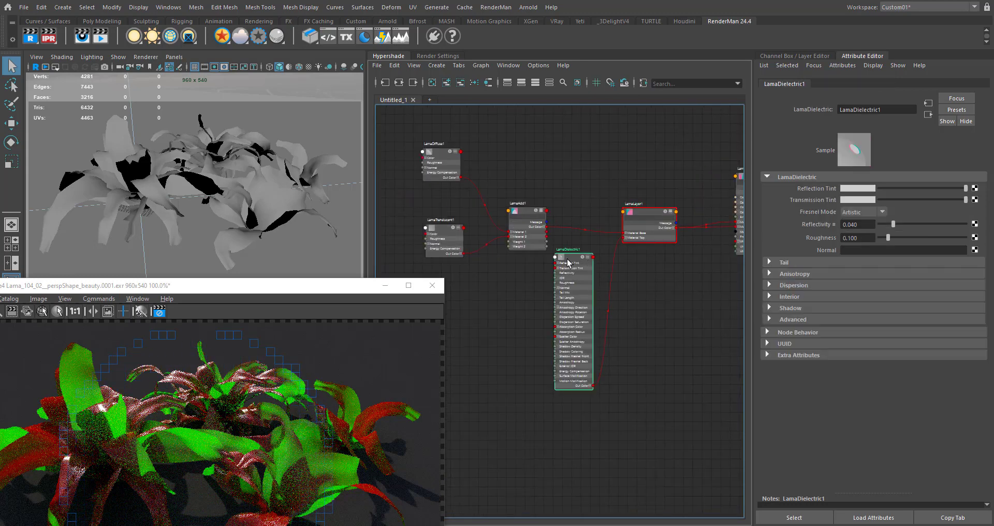
key("2")
- Move LamaDiffuse slightly down in the graph and connect the COLOR texture's Result RGB to its Color input
middle_click_drag(551, 330, 618, 325, "alt")
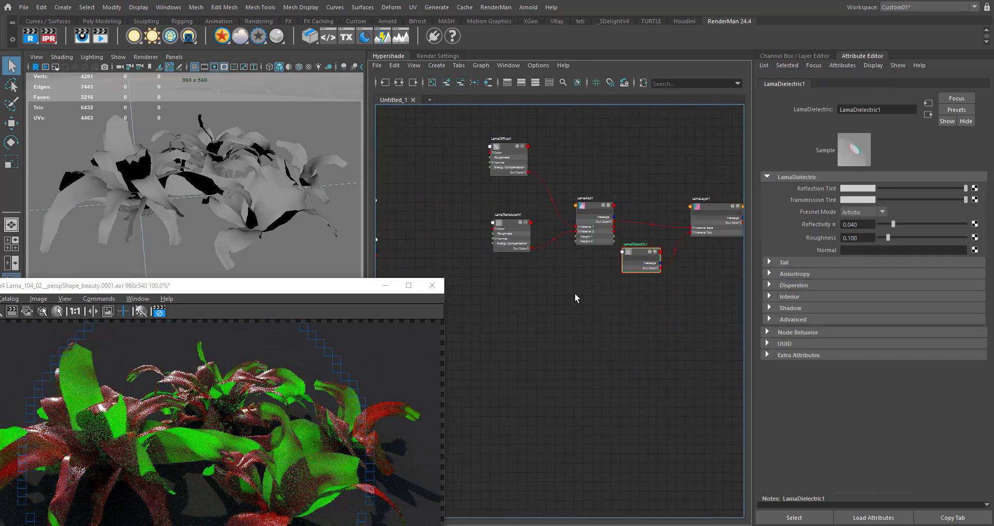
middle_click_drag(523, 134, 573, 155, "alt")
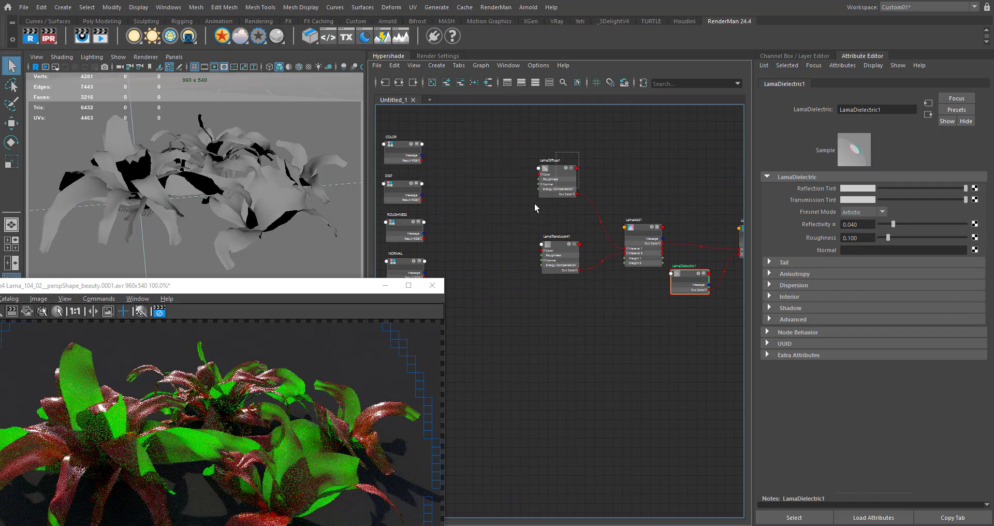
left_click(569, 173)
left_click_drag(570, 174, 562, 179)
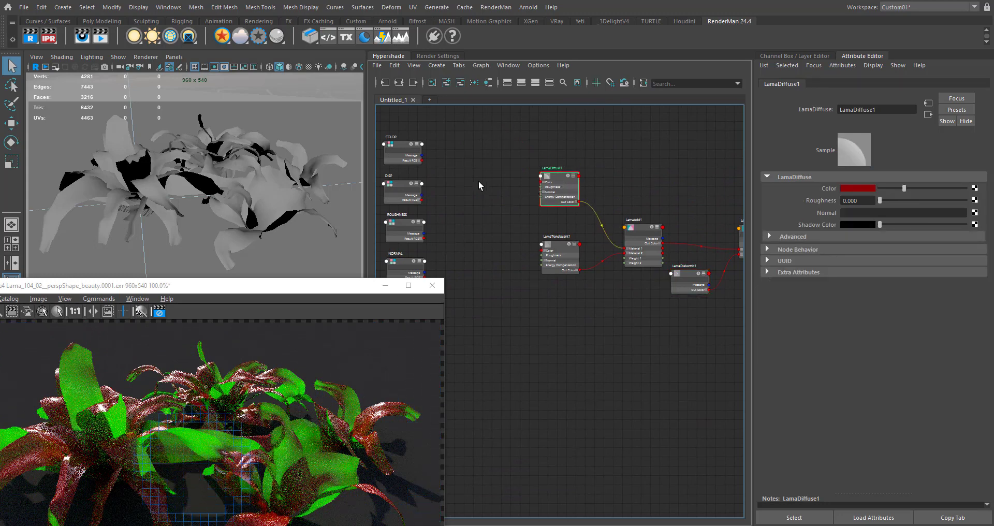
scroll(455, 169, "up", 4)
left_click_drag(441, 169, 607, 226)
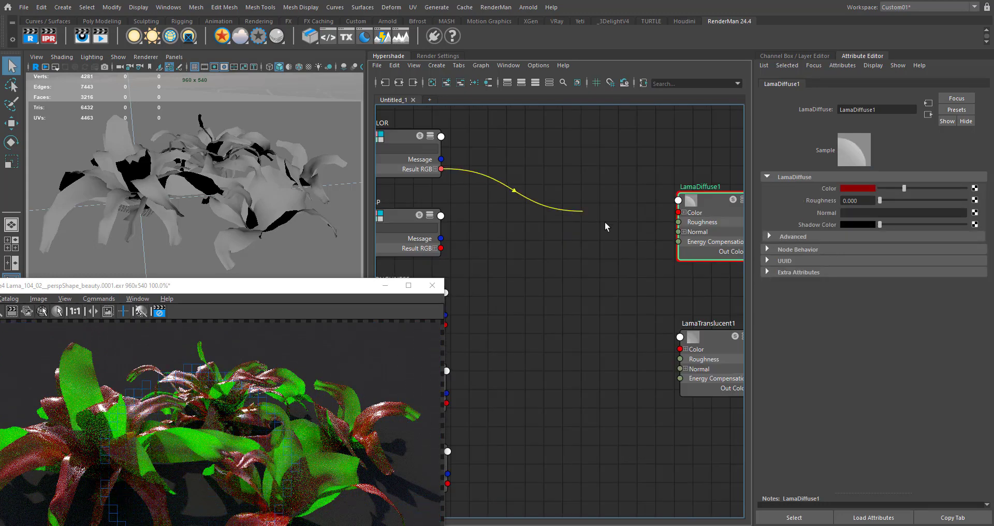
middle_click_drag(650, 228, 570, 212, "alt")
left_click(600, 198)
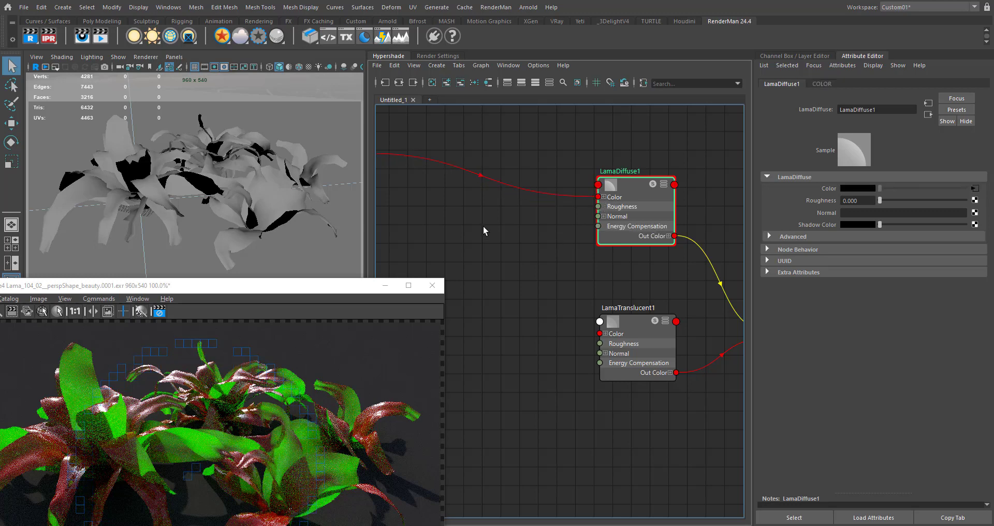
- Connect the COLOR texture's Result RGB to the LamaTranslucent node's Color input
middle_click_drag(483, 226, 576, 246, "alt")
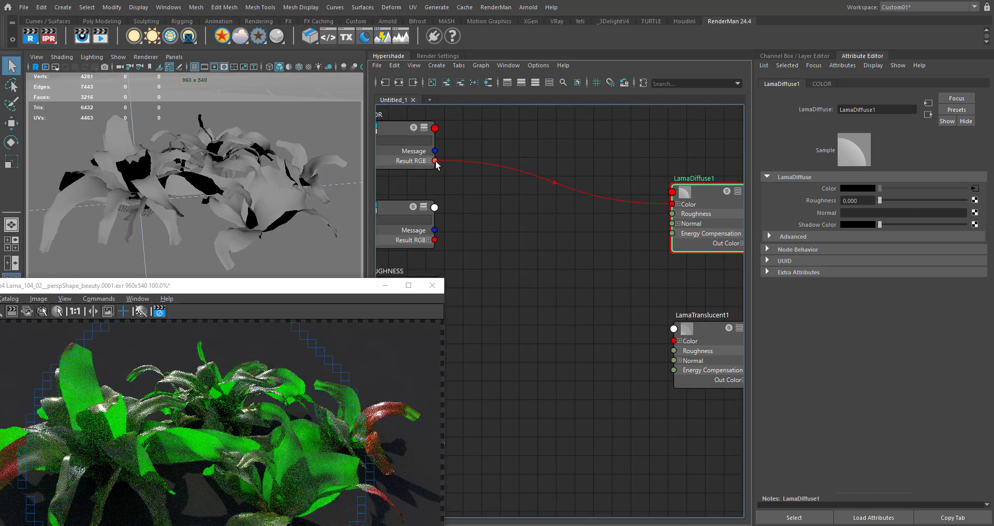
left_click_drag(455, 174, 564, 276)
left_click_drag(666, 236, 544, 354)
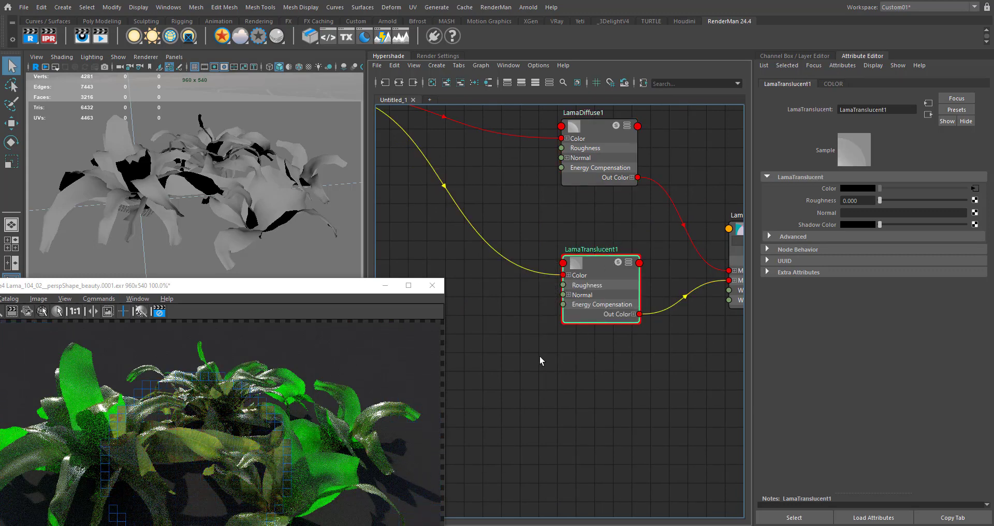
- Bring the render window fully into view and inspect the COLOR and LamaTranslucent node settings
left_click_drag(289, 291, 338, 225)
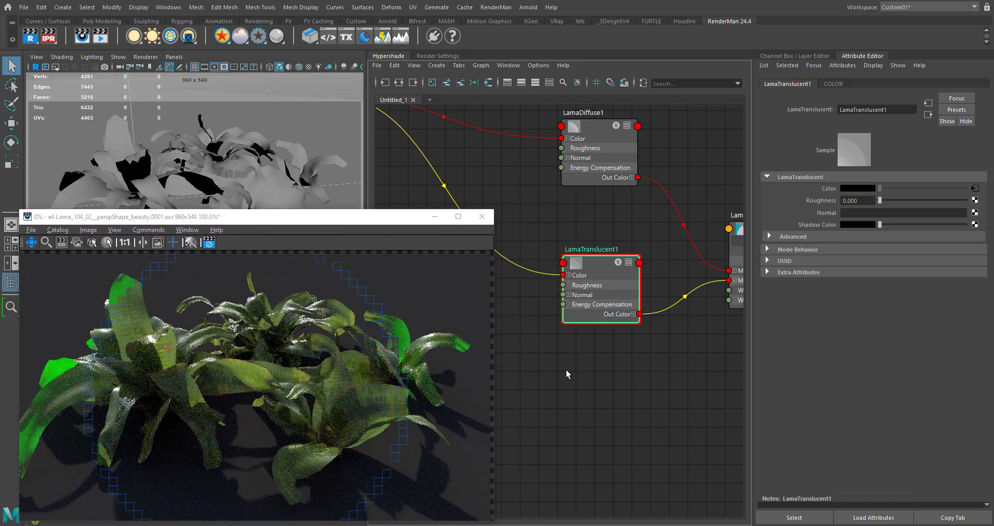
middle_click_drag(566, 368, 628, 407, "alt")
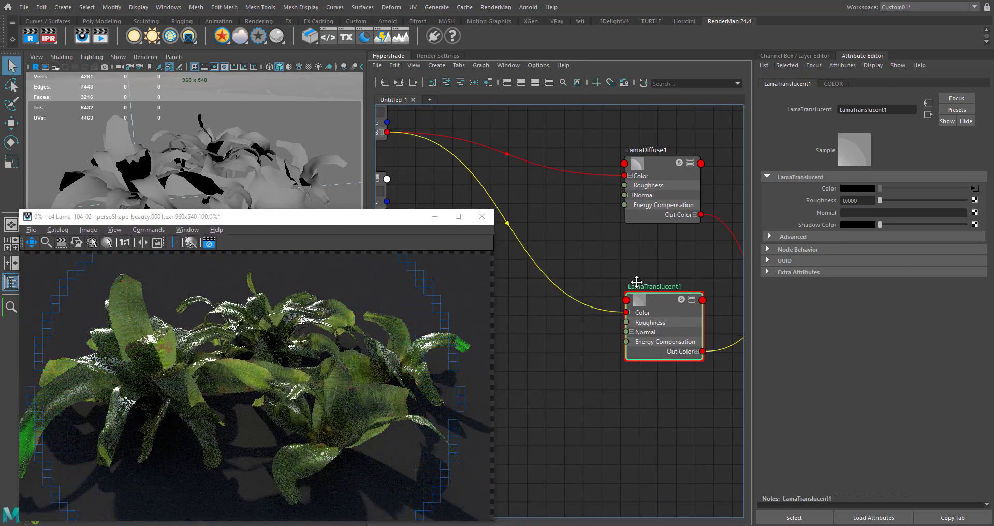
middle_click_drag(505, 237, 567, 225, "alt")
scroll(567, 225, "down", 5)
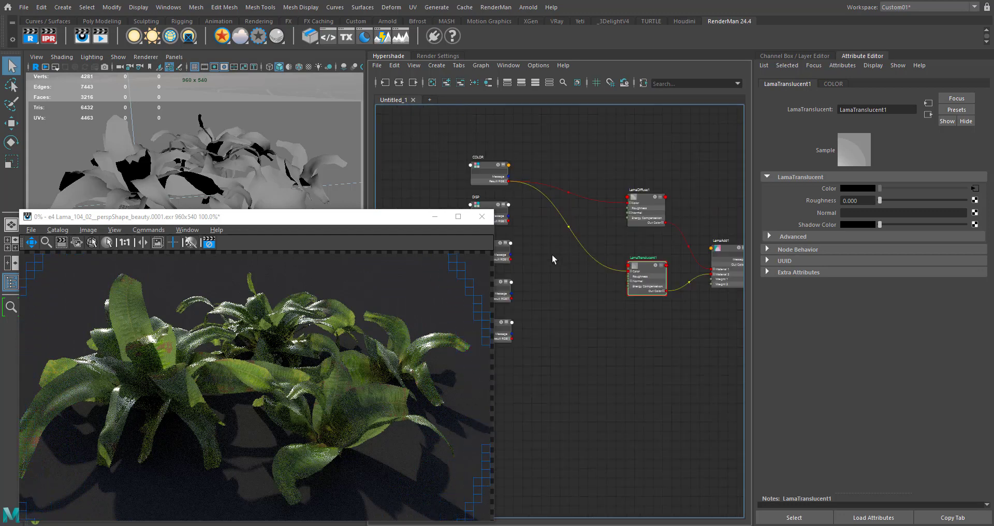
left_click(489, 174)
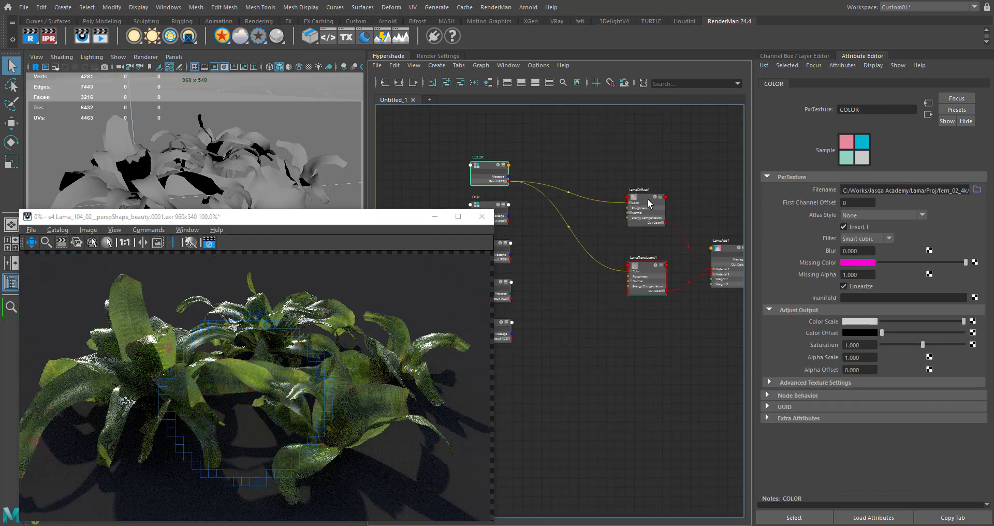
left_click(647, 272)
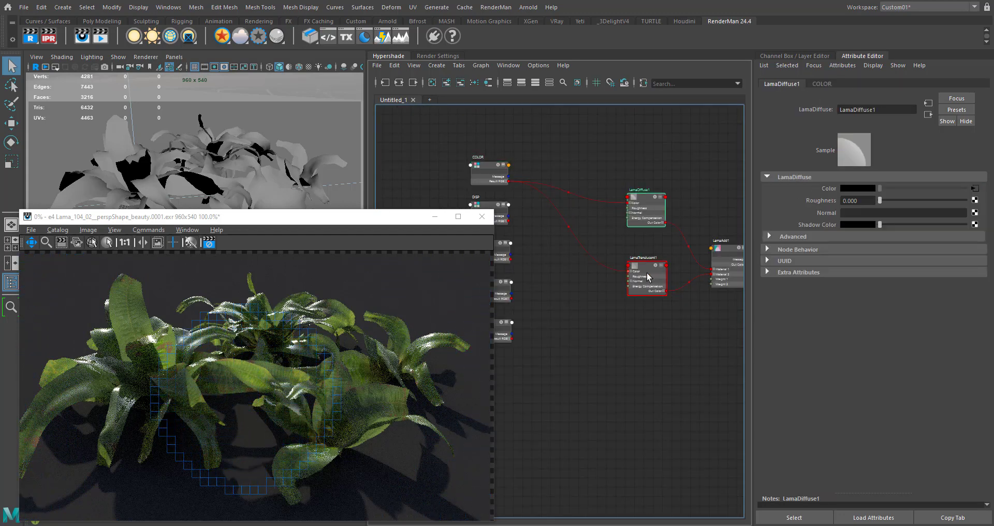
- Add a PxrColorCorrect node and connect the COLOR texture's Result RGB to its Input RGB
left_click(568, 266)
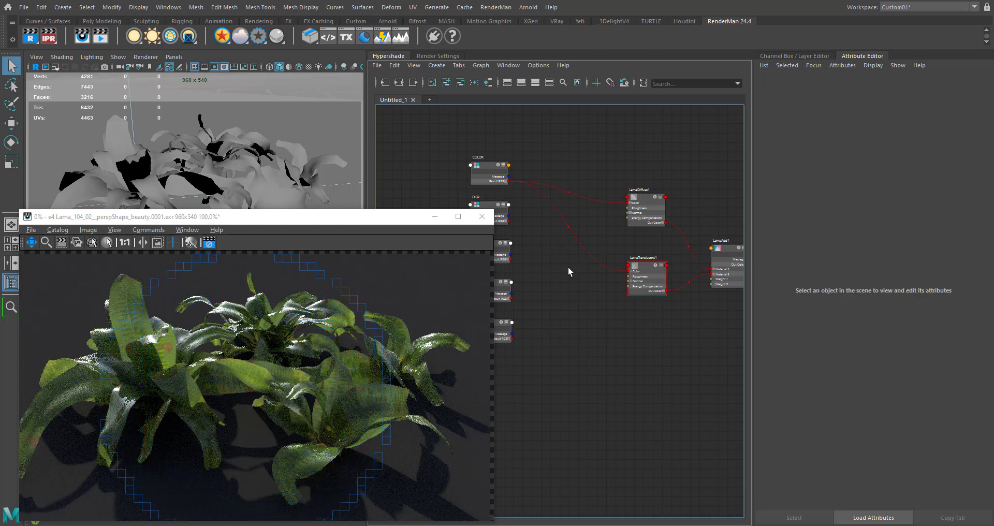
key("Tab")
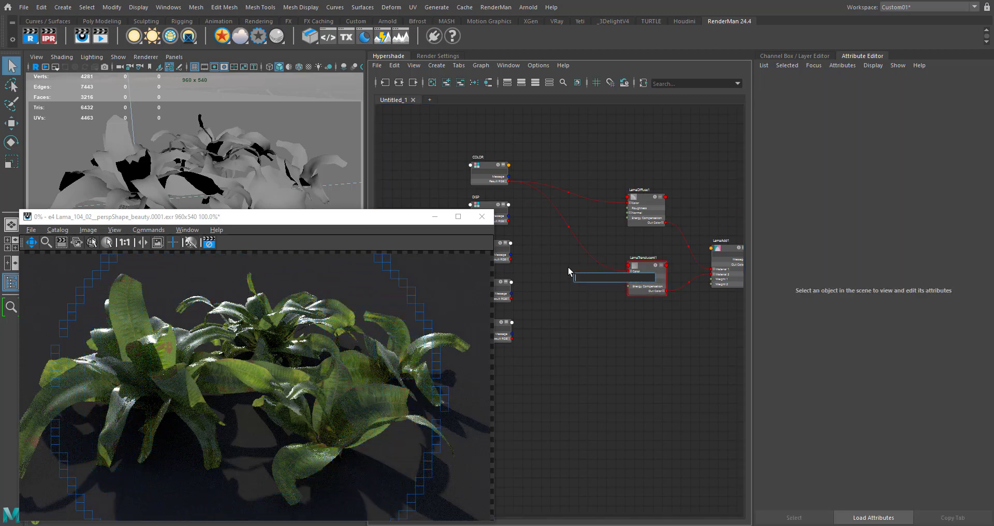
type("pxrcol")
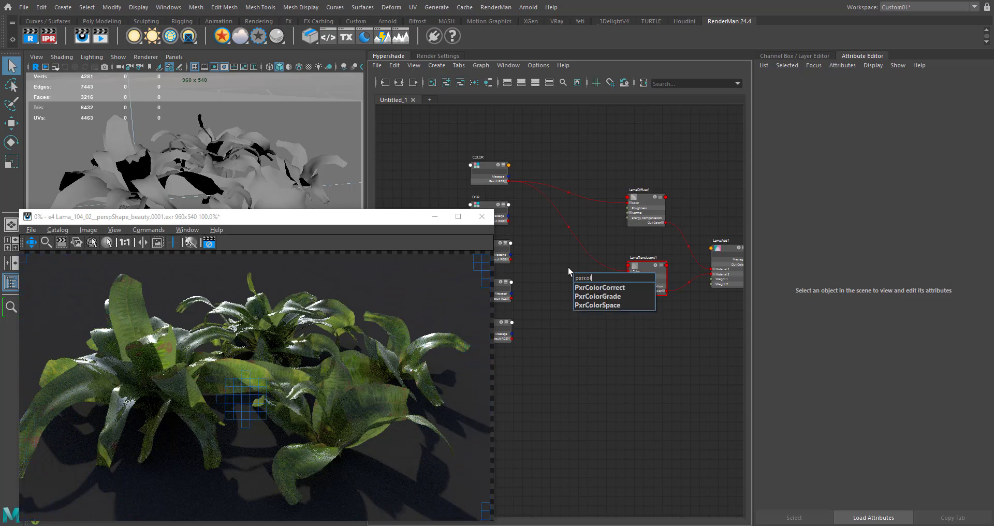
key("Down")
key("Return")
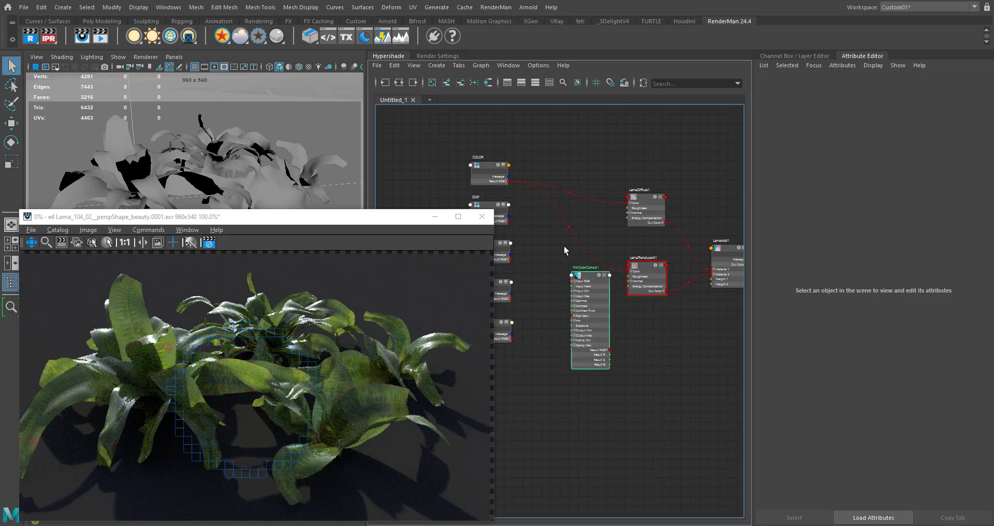
scroll(520, 186, "up", 3)
left_click_drag(494, 174, 565, 266)
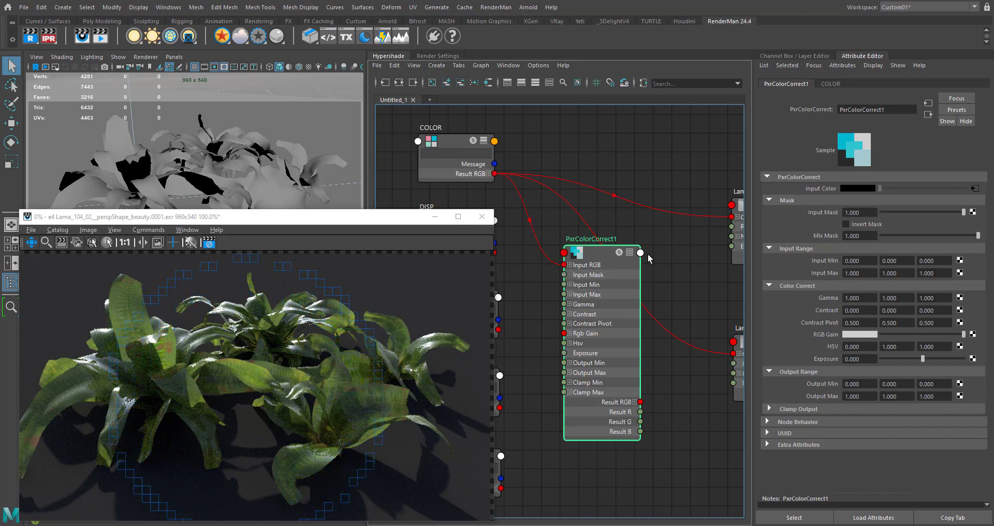
- Connect the PxrColorCorrect node's Result RGB to the Color input of LamaTranslucent, replacing the direct texture link
middle_click_drag(678, 385, 588, 393, "alt")
left_click_drag(551, 408, 643, 361)
middle_click_drag(622, 414, 690, 409, "alt")
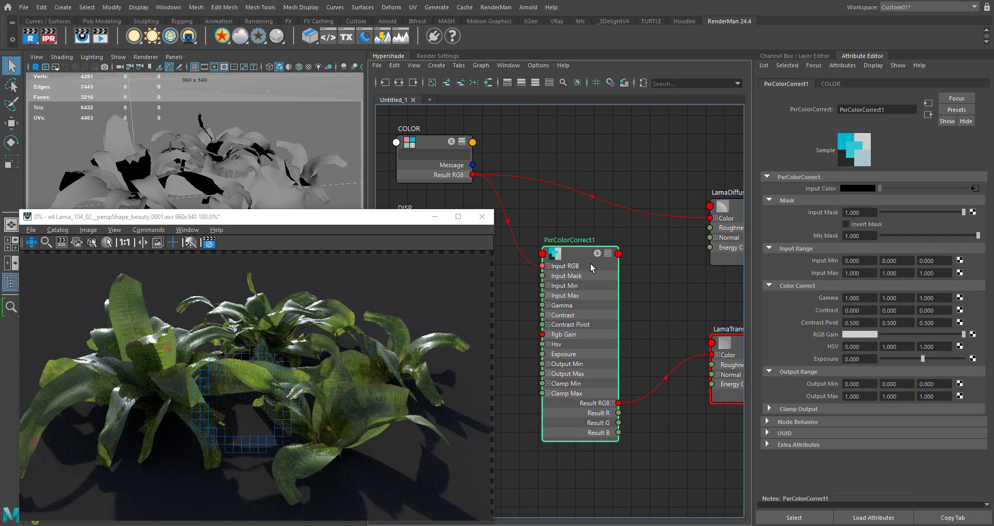
- Collapse the PxrColorCorrect node to its connected attributes and move it down beside LamaTranslucent
key("2")
left_click_drag(587, 261, 592, 335)
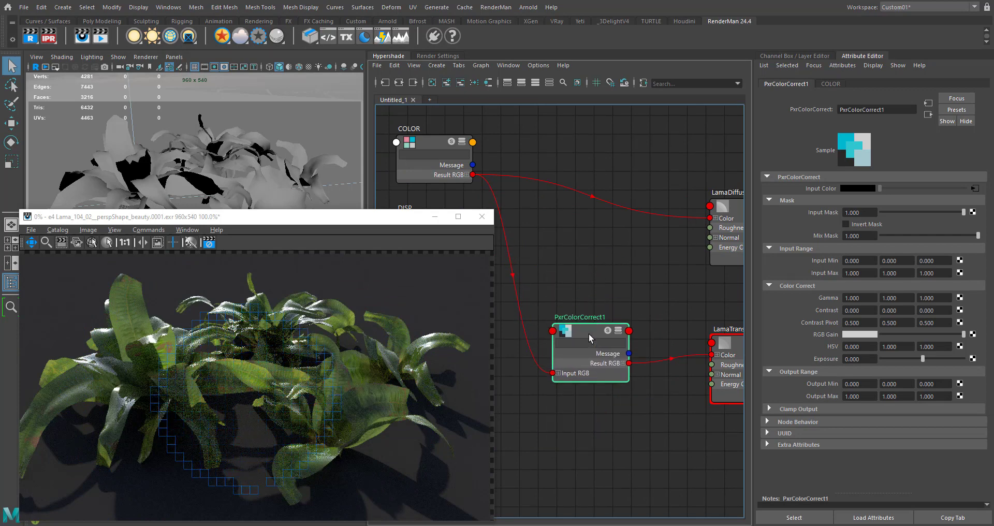
middle_click_drag(640, 284, 627, 265, "alt")
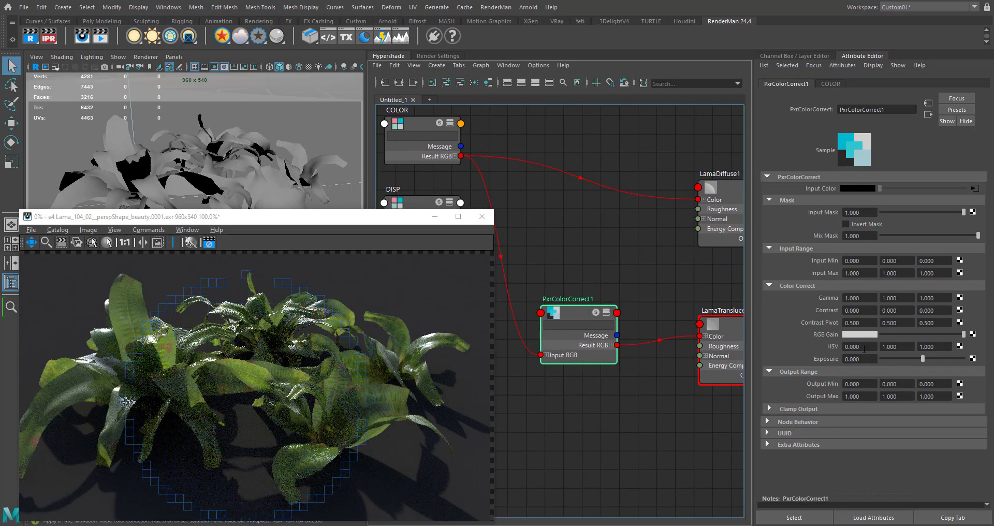
- Set the PxrColorCorrect HSV hue to -0.015 and saturation to 1.200
left_click_drag(864, 347, 867, 347, "ctrl")
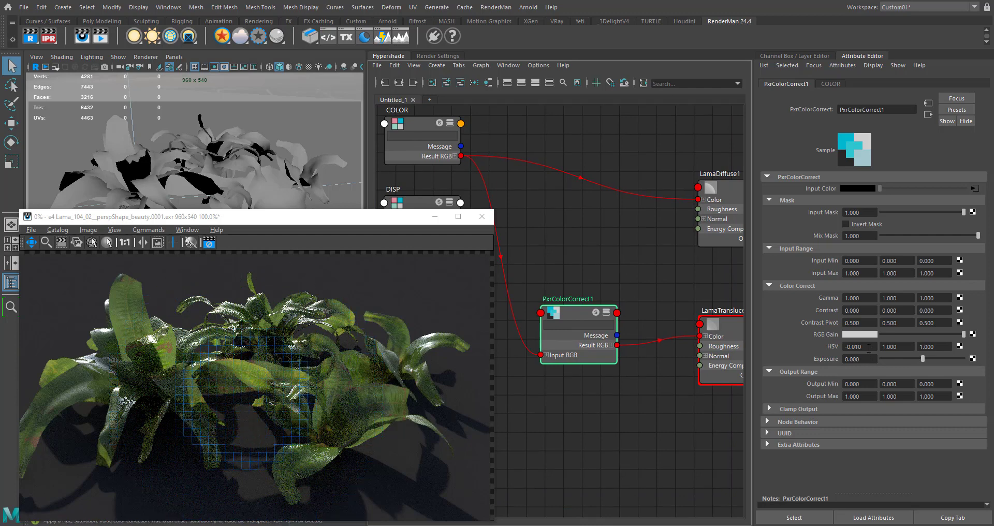
left_click_drag(864, 348, 854, 347)
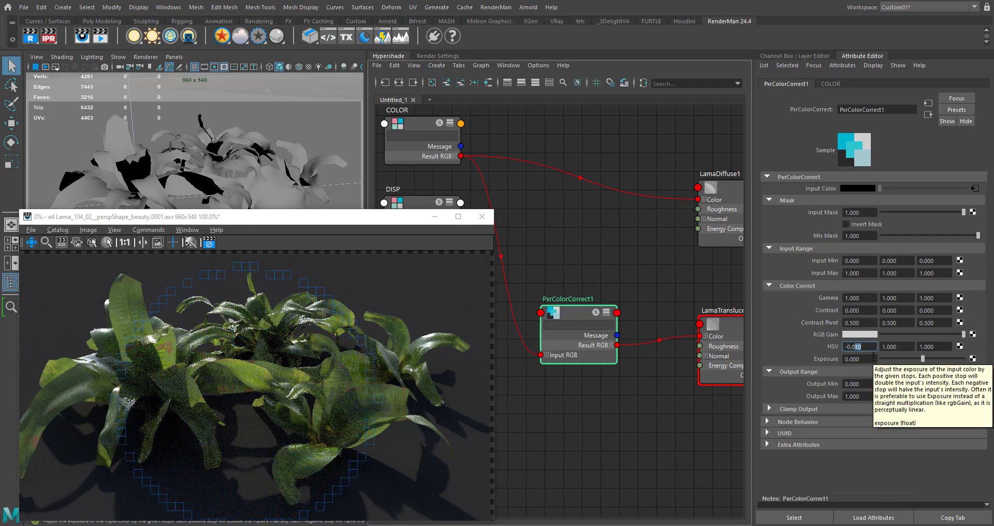
type("15")
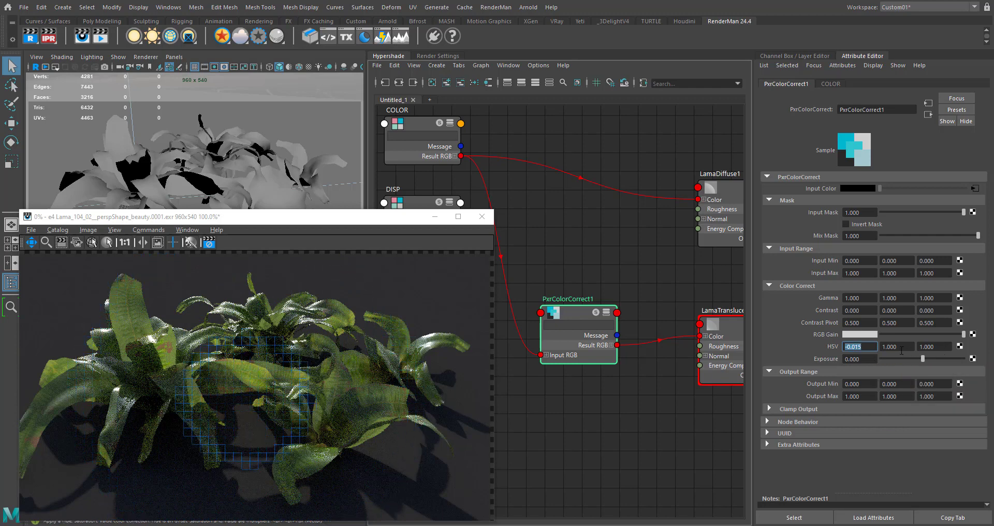
left_click_drag(896, 347, 890, 347)
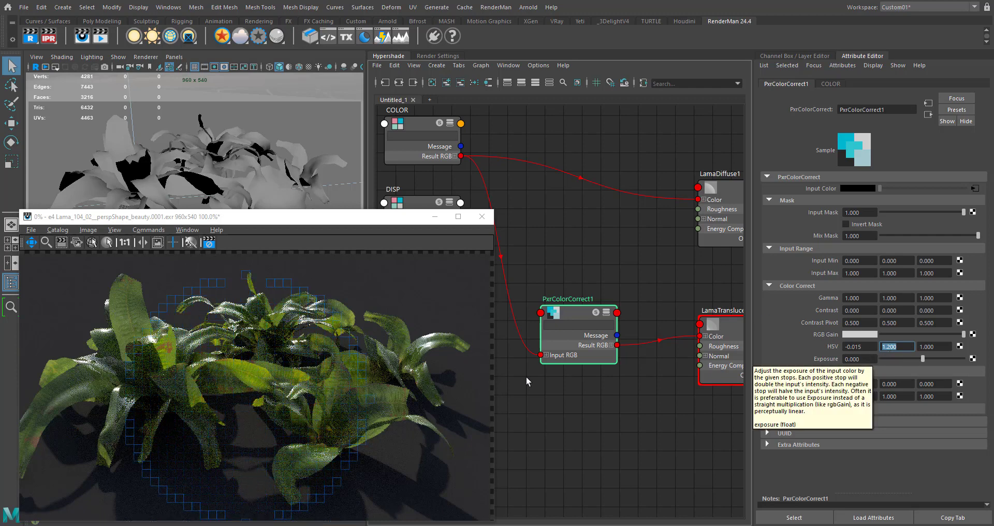
- Shift the PxrColorCorrect HSV hue further to -0.030
left_click(855, 347)
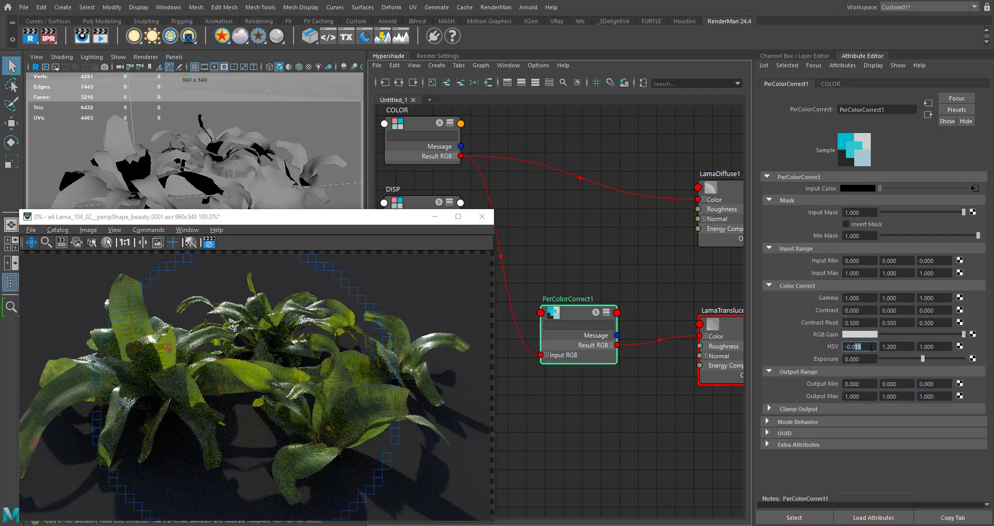
type("20")
key("Return")
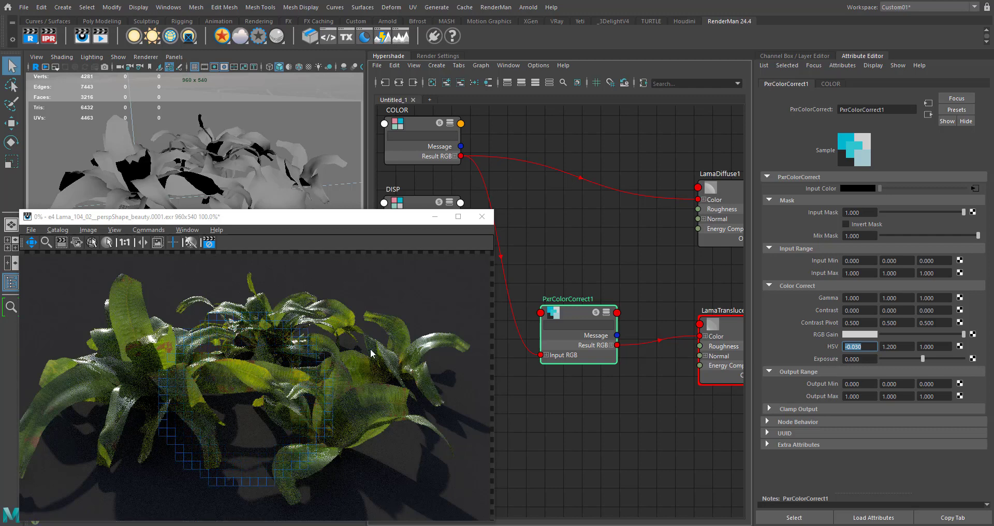
- Try LamaTranslucent roughness values of about 0.189 and 0.445, and reset the roughness to 0
scroll(588, 270, "down", 3)
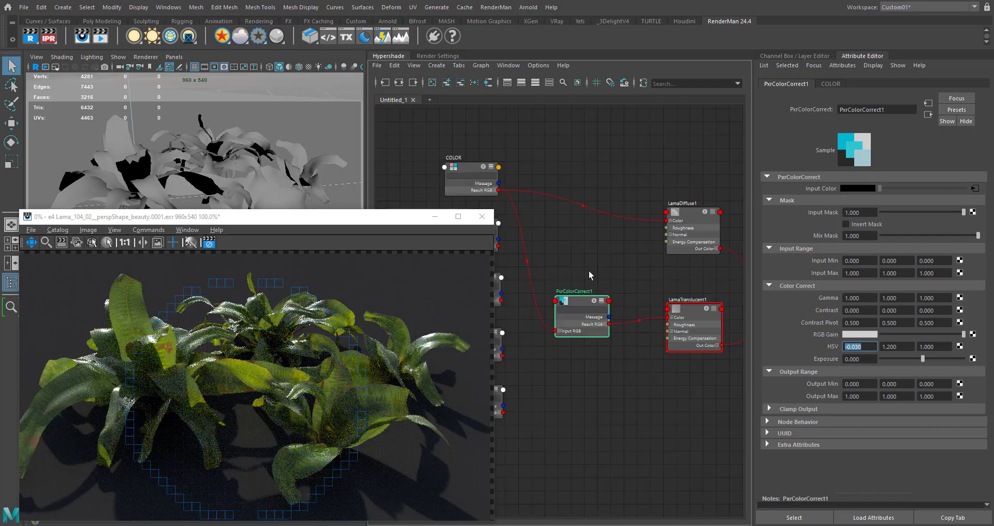
middle_click_drag(589, 270, 500, 248, "alt")
left_click_drag(650, 274, 604, 299)
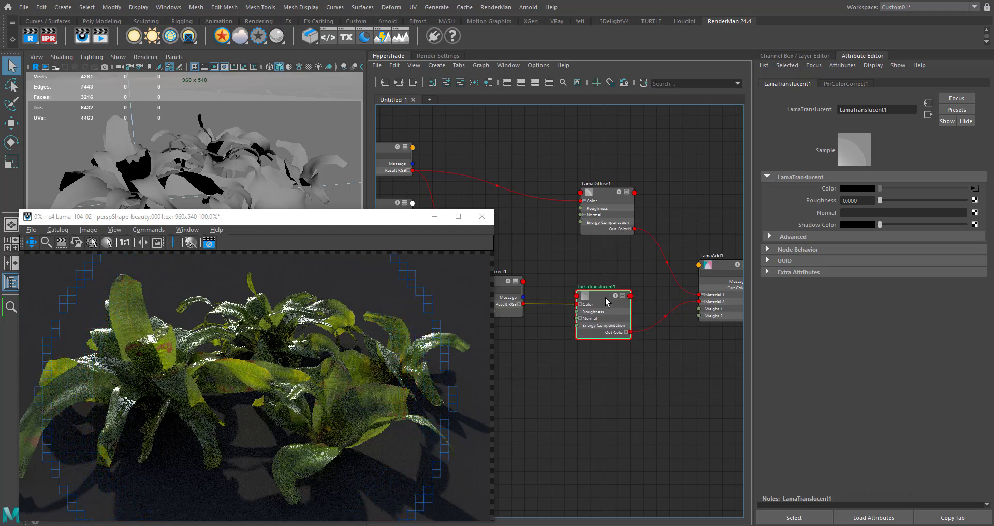
left_click(888, 201)
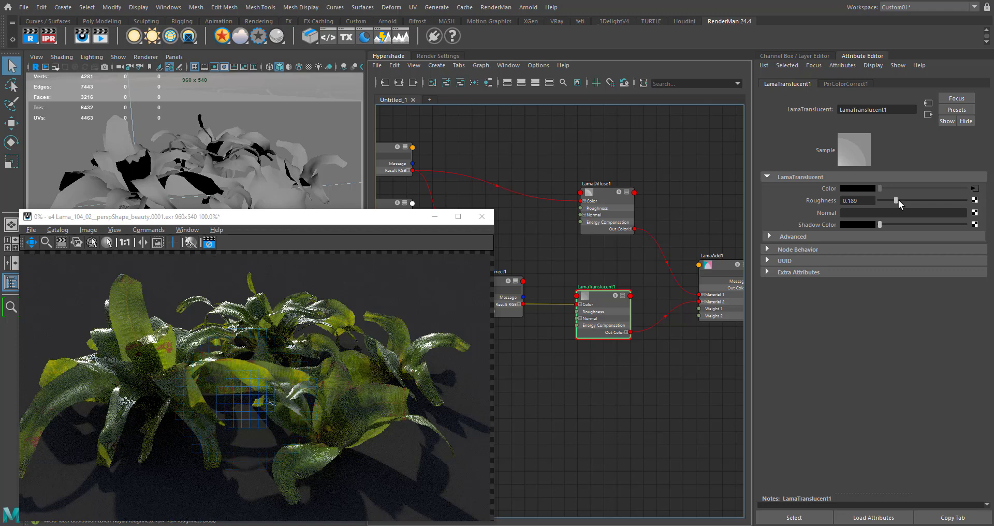
left_click_drag(898, 200, 917, 202)
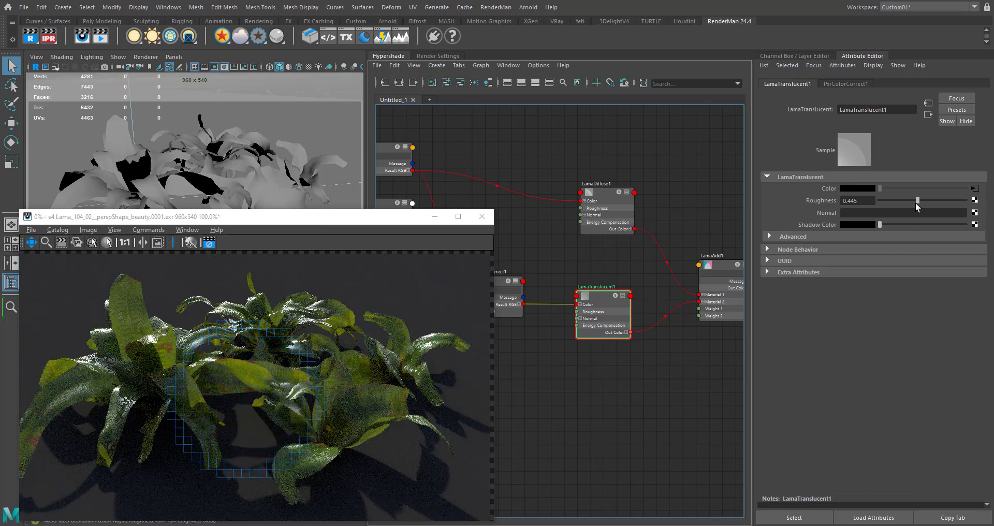
left_click_drag(913, 202, 870, 201)
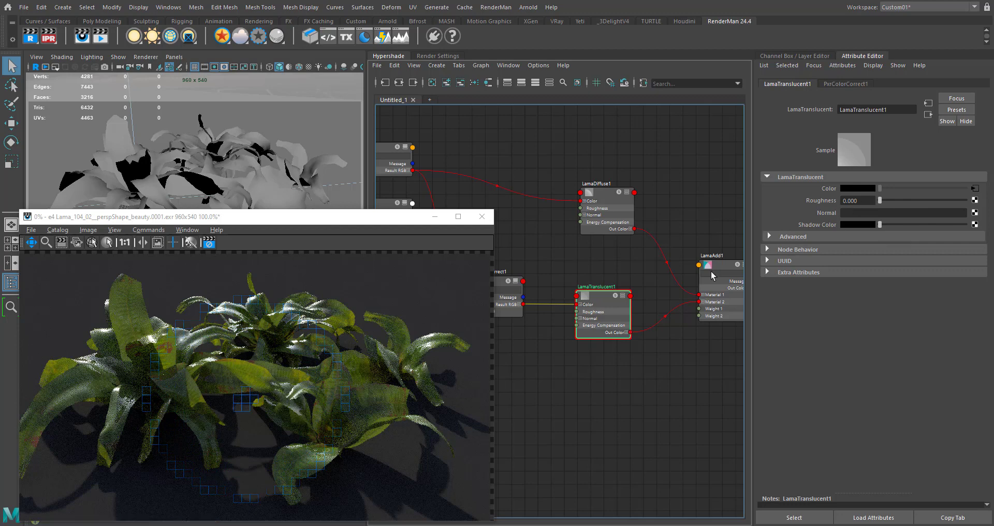
- Try lowering Weight 2 of the LamaAdd node to about 0.366, and restore it to 1.000
middle_click_drag(632, 275, 584, 268, "alt")
left_click(670, 258)
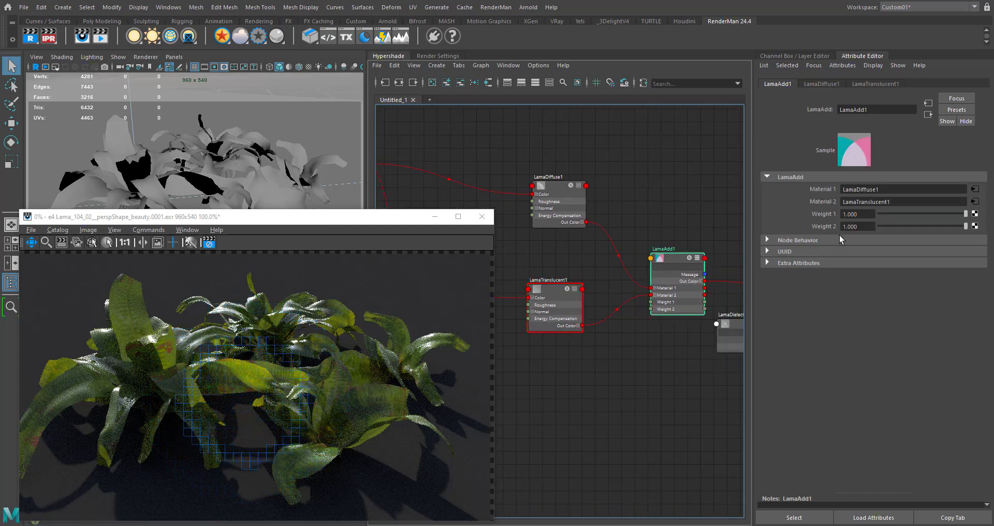
left_click_drag(917, 226, 909, 225)
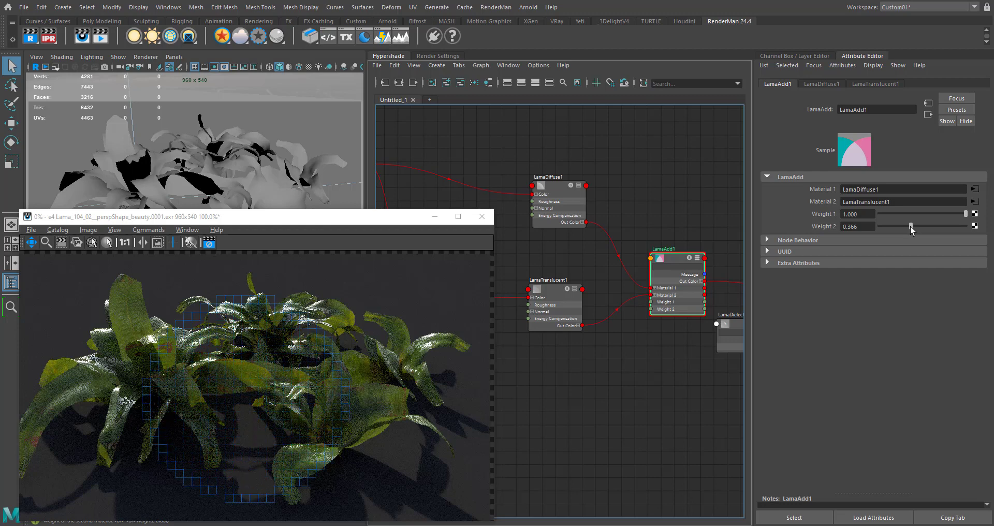
left_click_drag(910, 226, 973, 226)
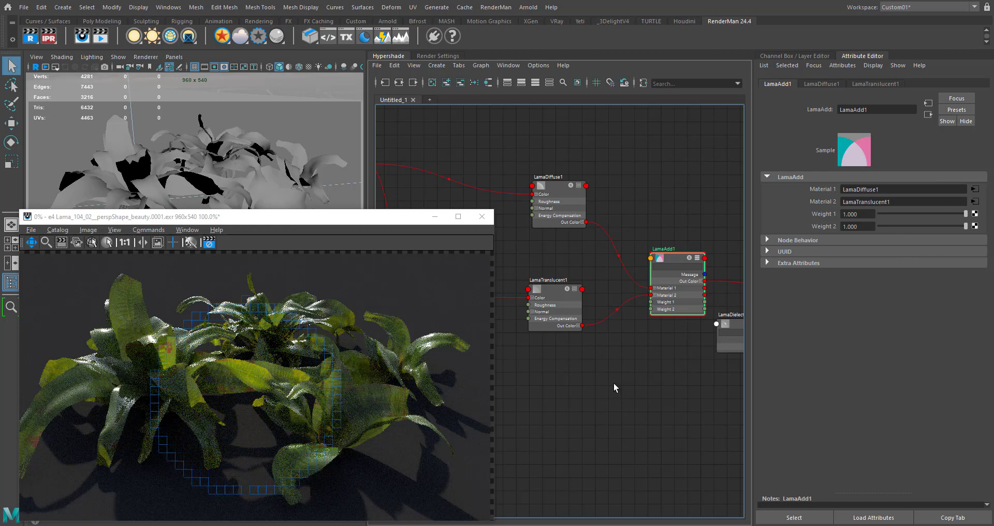
- Select the LamaDielectric node and move it slightly closer to the LamaLayer node
scroll(613, 383, "down", 3)
middle_click_drag(645, 392, 528, 384, "alt")
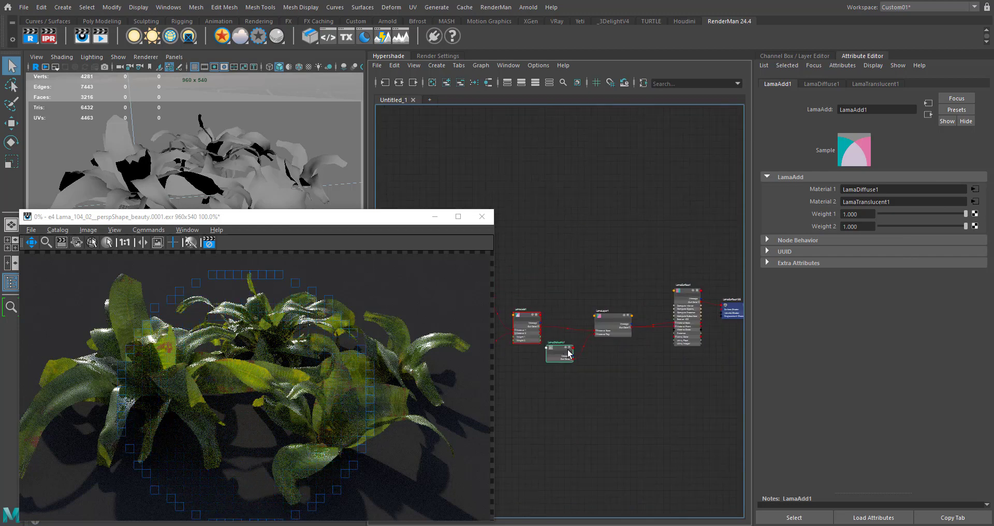
left_click(572, 352)
left_click_drag(572, 352, 572, 356)
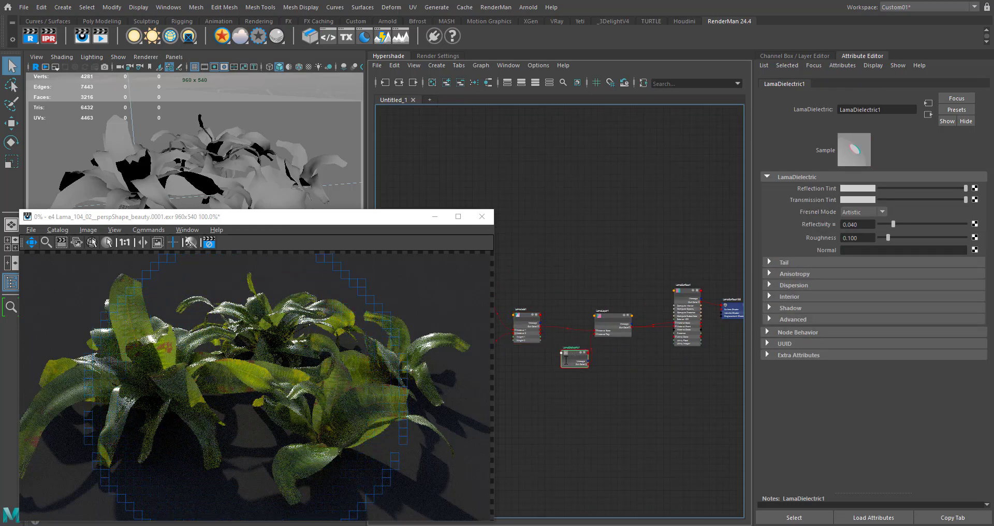
- Move the DISP texture node below the ALPHA texture and shift the render window aside to uncover the graph
middle_click_drag(557, 367, 680, 281, "alt")
middle_click_drag(615, 314, 683, 317, "alt")
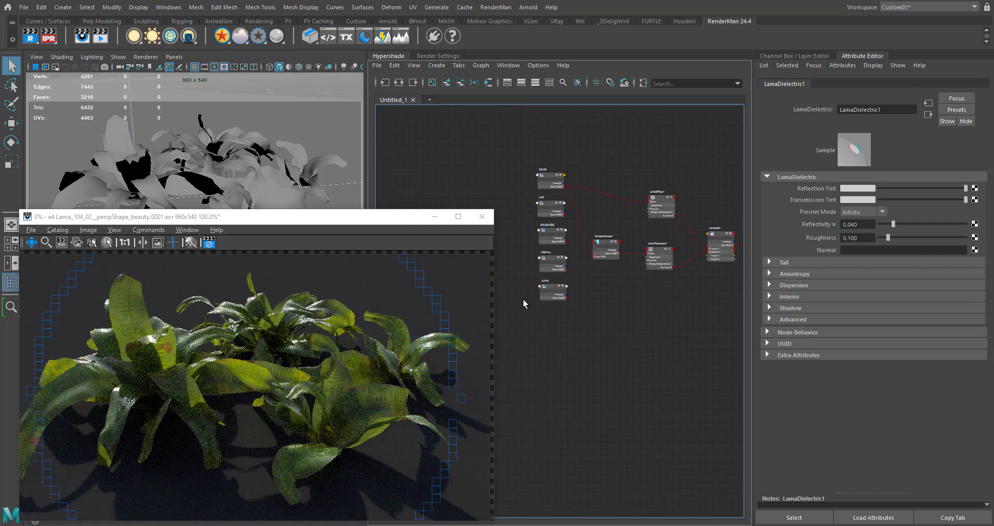
scroll(539, 216, "up", 2)
scroll(538, 216, "up", 2)
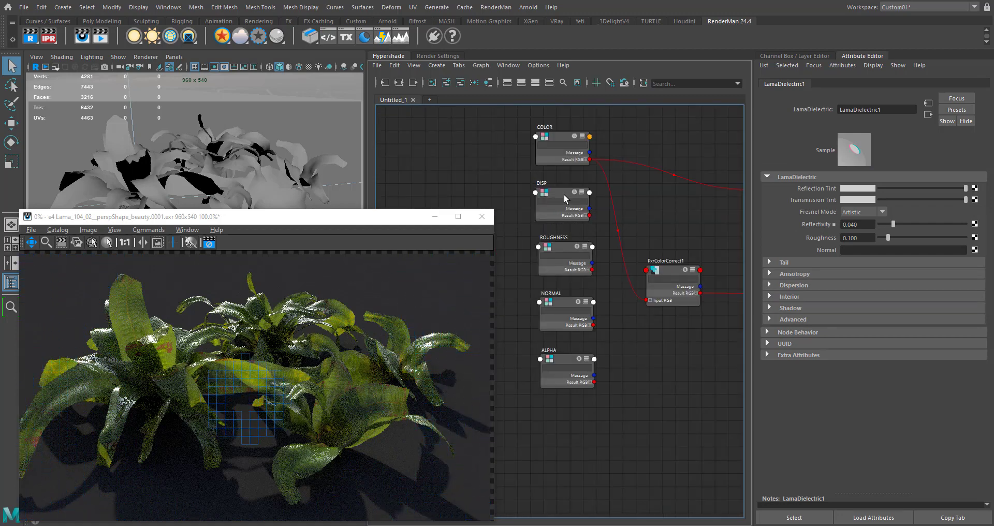
left_click_drag(563, 198, 564, 447)
middle_click_drag(596, 401, 612, 305, "alt")
left_click_drag(407, 216, 349, 218)
middle_click_drag(612, 351, 576, 343, "alt")
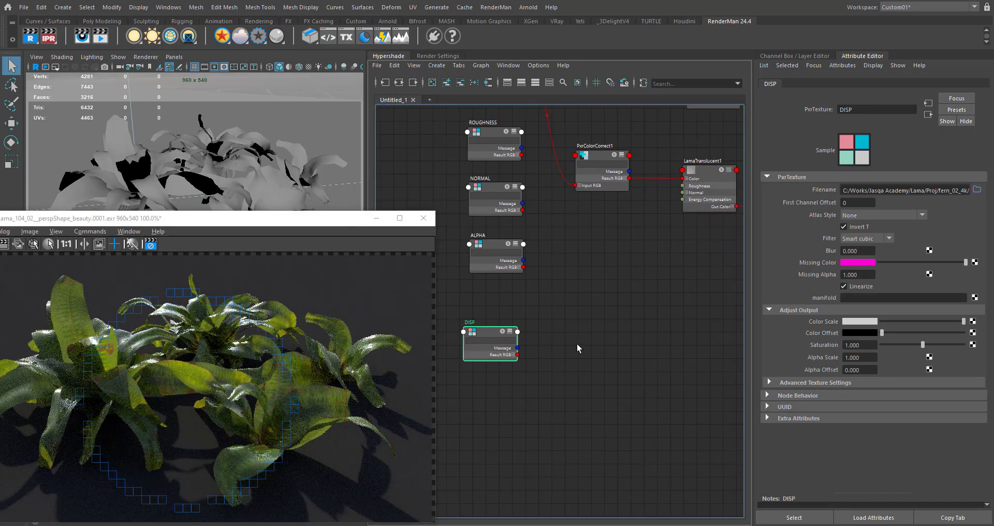
- Add a PxrDisplace node to the graph near the DISP texture
left_click(603, 336)
key("Tab")
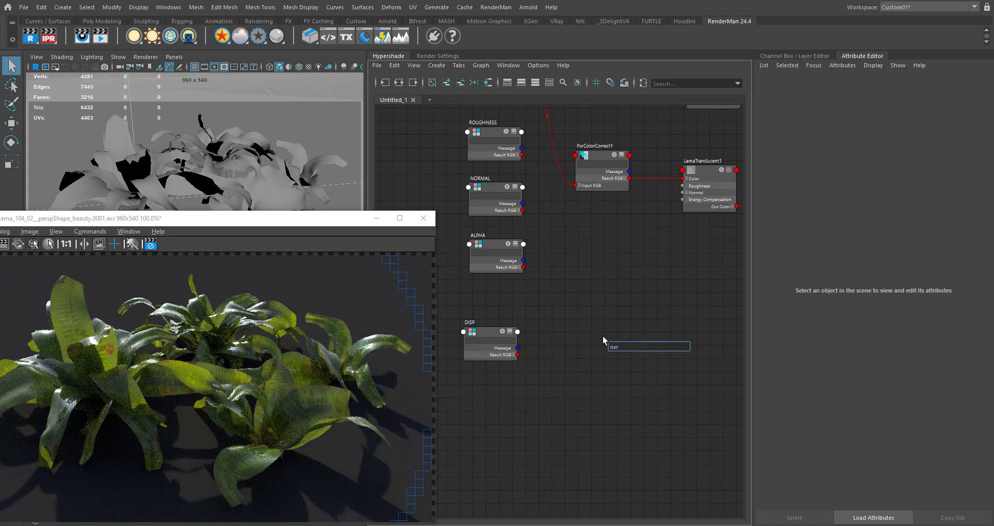
type("oxr")
key("BackSpace")
key("BackSpace")
key("BackSpace")
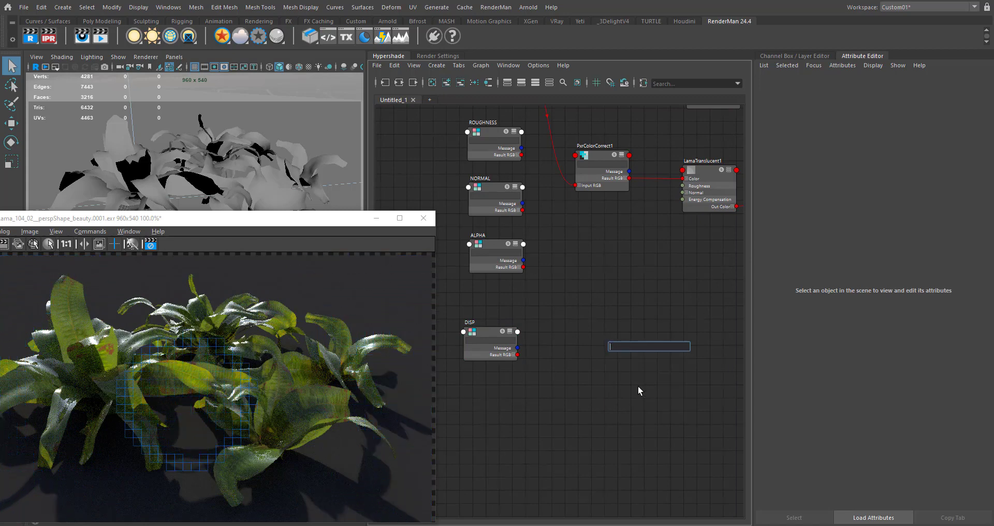
type("pxrdis")
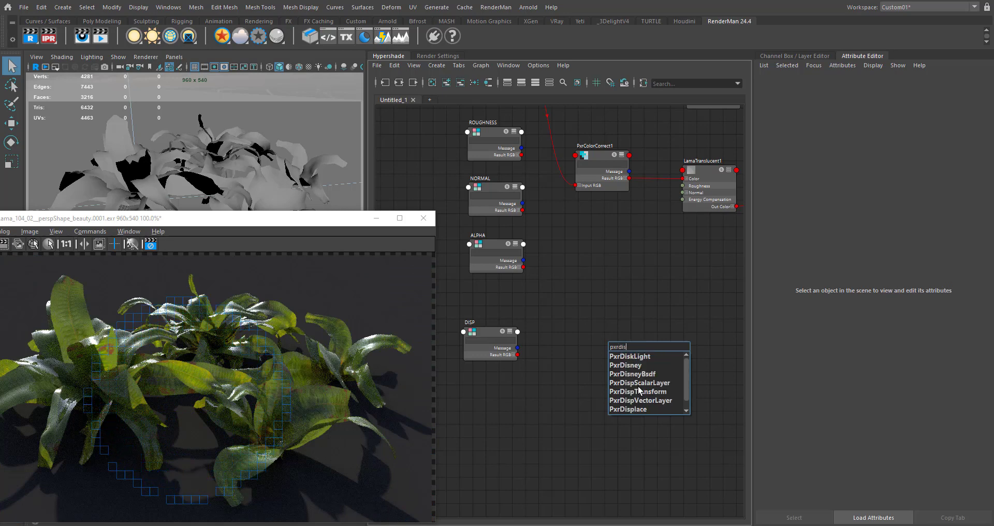
key("Down")
key("Down")
key("Down")
key("Down")
key("Down")
key("Down")
key("Down")
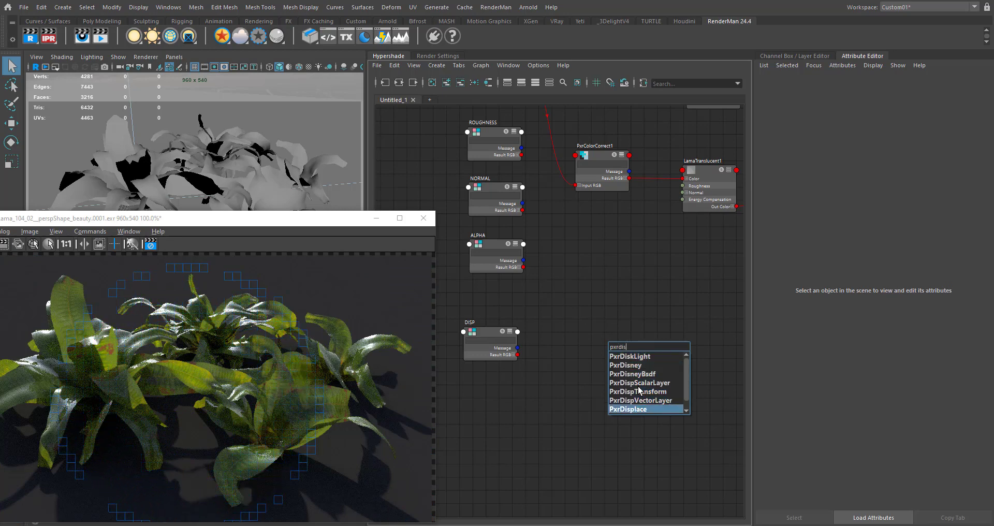
key("Return")
- Delete the extra shading group created with the PxrDisplace node
middle_click_drag(703, 413, 585, 421, "alt")
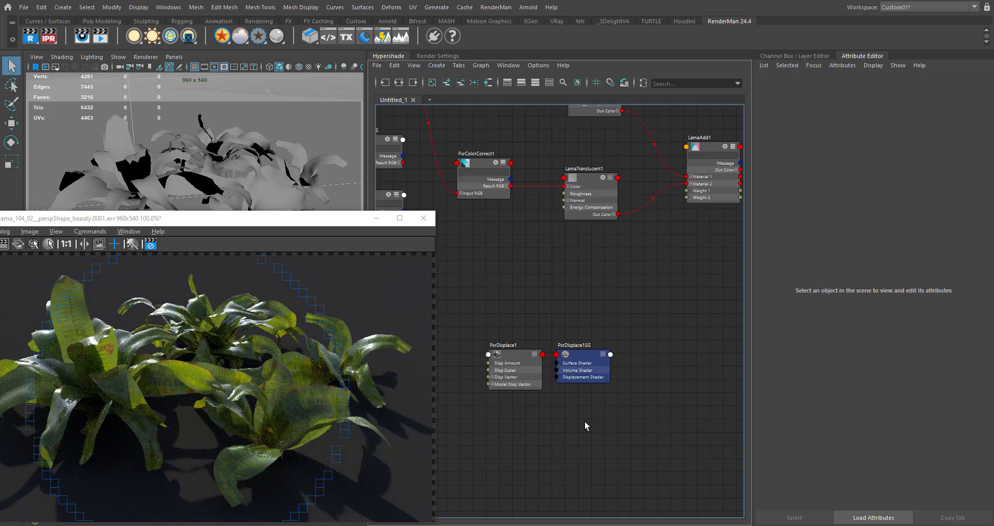
left_click(581, 358)
key("Delete")
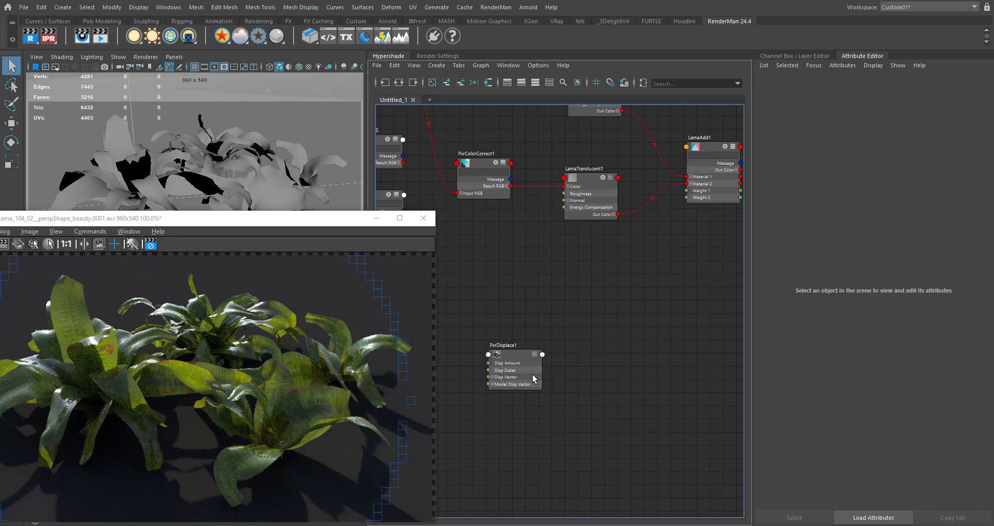
- Move the PxrDisplace node along the graph to just below the LamaSurface node
left_click_drag(519, 359, 667, 329)
middle_click_drag(623, 302, 473, 322, "alt")
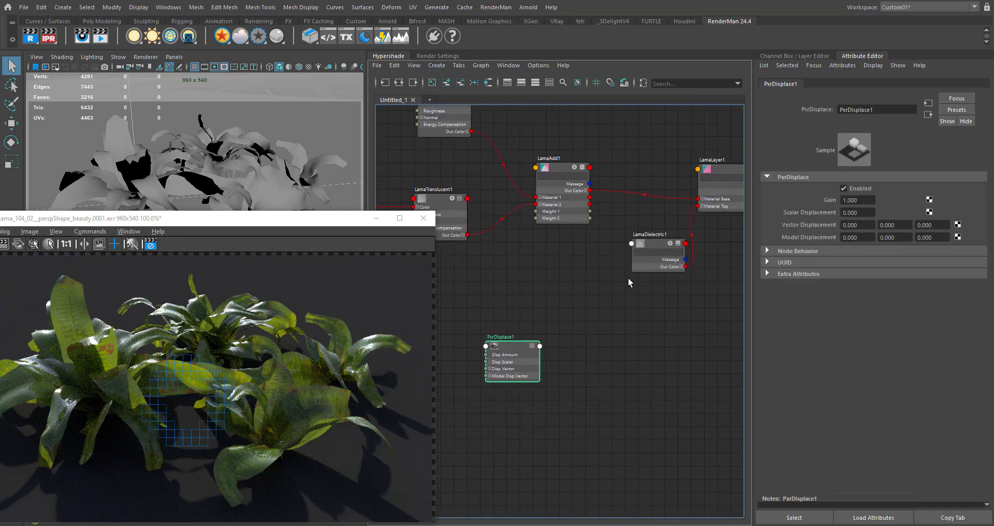
middle_click_drag(617, 318, 561, 309, "alt")
left_click_drag(466, 344, 535, 347)
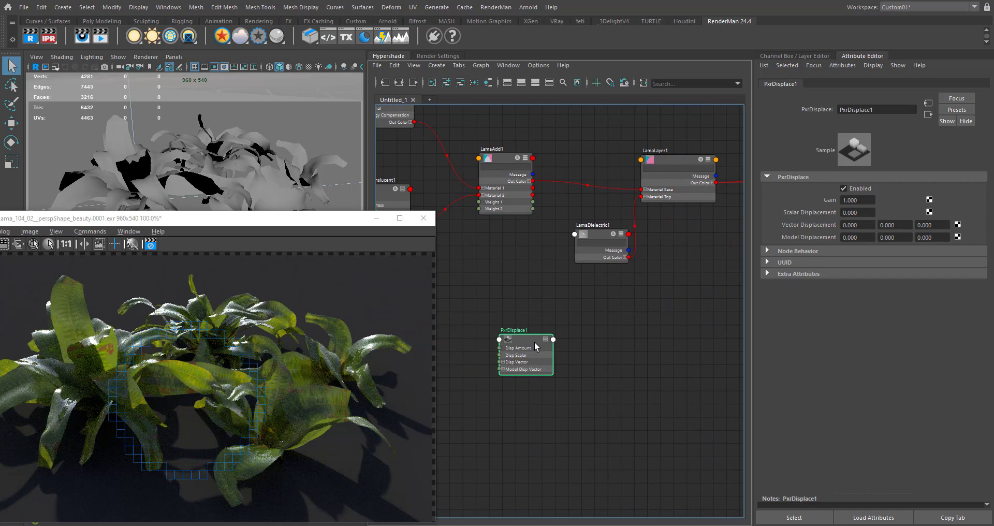
left_click(675, 166)
middle_click_drag(652, 274, 557, 271, "alt")
left_click_drag(450, 343, 580, 316)
scroll(647, 344, "down", 3)
middle_click_drag(631, 336, 547, 342, "alt")
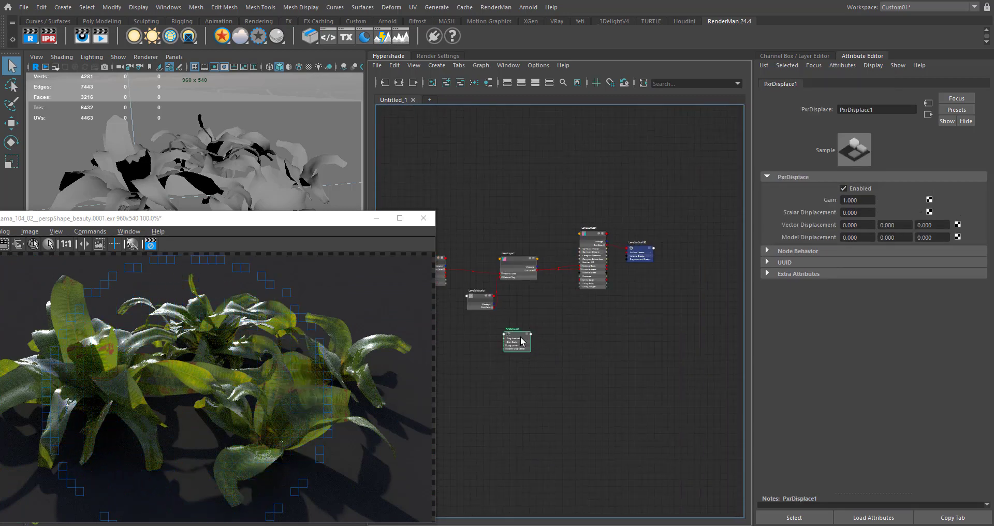
left_click_drag(522, 340, 607, 316)
- Assign the PxrDisplace node as the RenderMan Displacement of the LamaSurface shading group
left_click(643, 253)
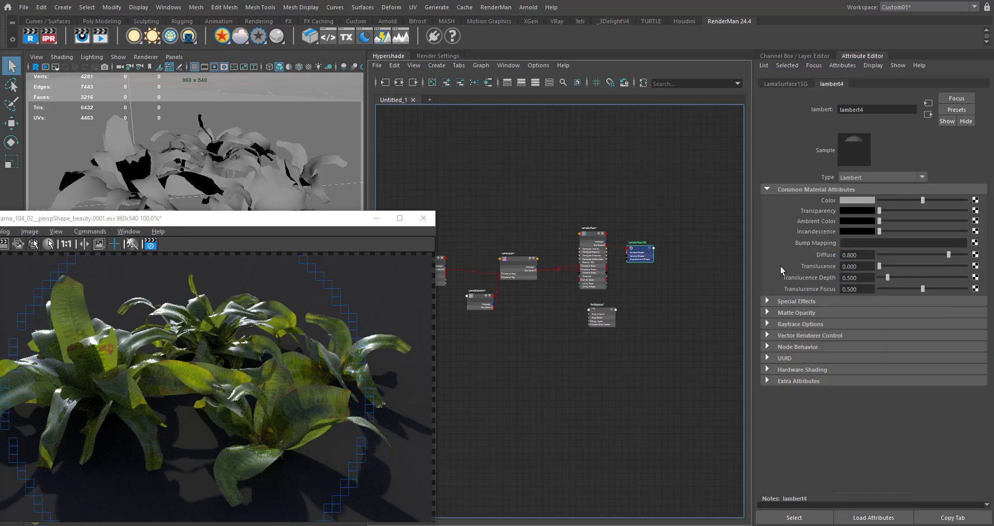
left_click(792, 84)
left_click(768, 225)
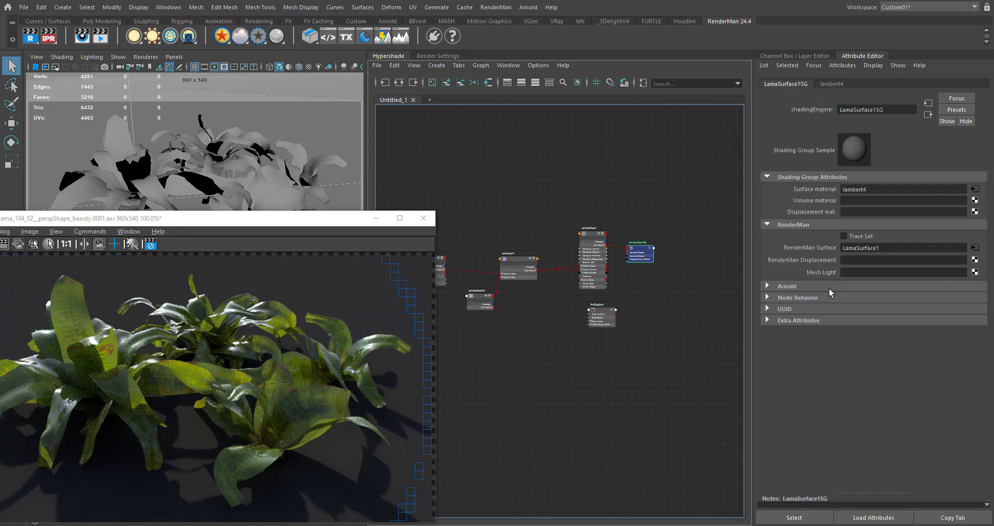
left_click_drag(605, 320, 605, 323)
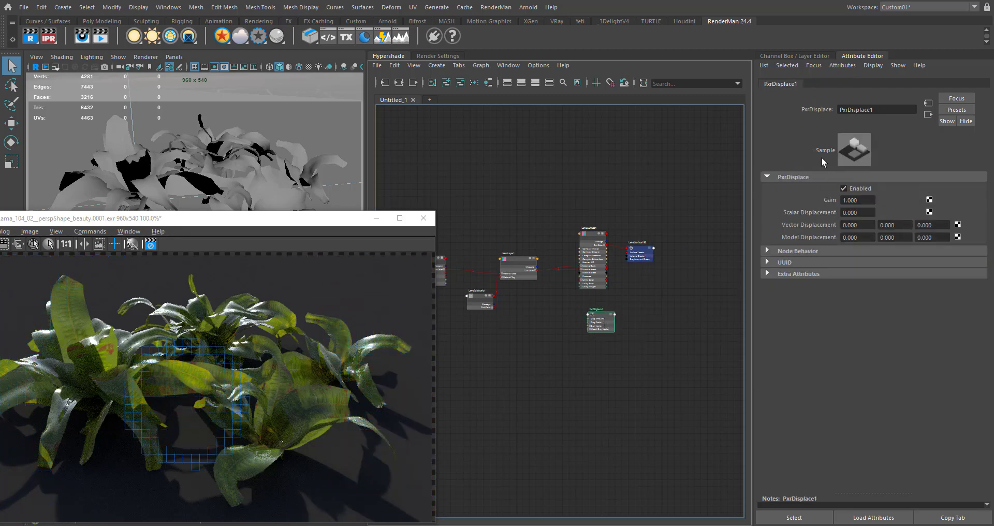
left_click(640, 254)
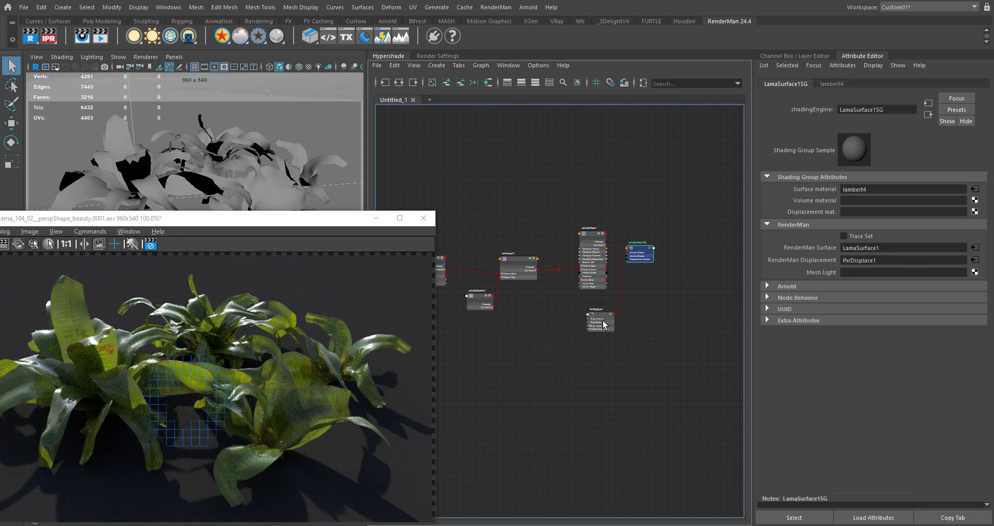
- Add a PxrDispTransform node and place it in the graph beside the PxrDisplace node, below the LamaLayer node
left_click_drag(603, 325, 599, 335)
middle_click_drag(517, 377, 595, 348, "alt")
left_click(592, 337)
key("Tab")
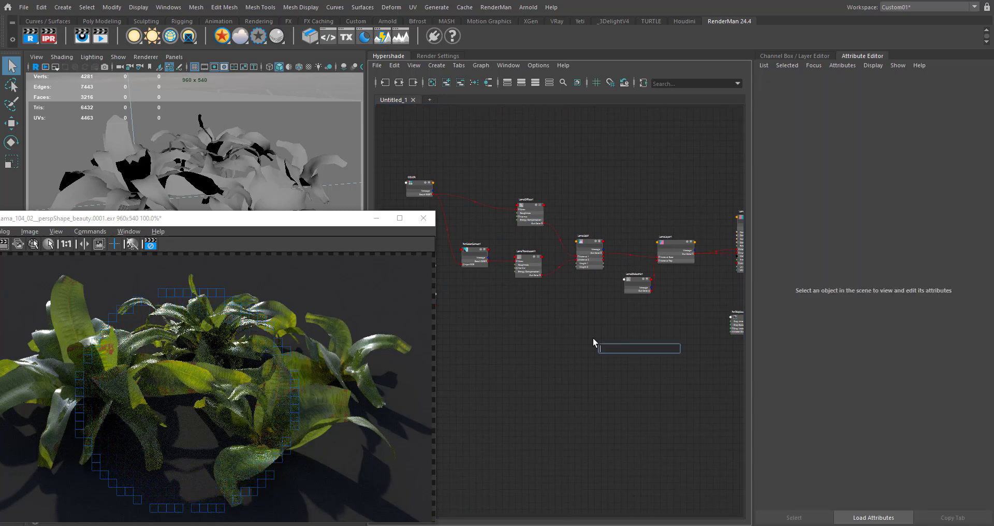
type("p")
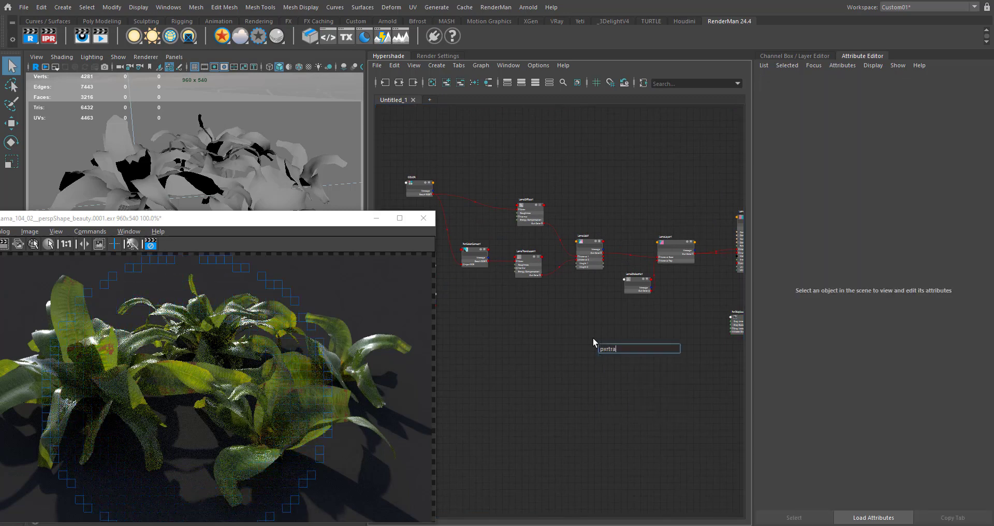
type("xrdisp")
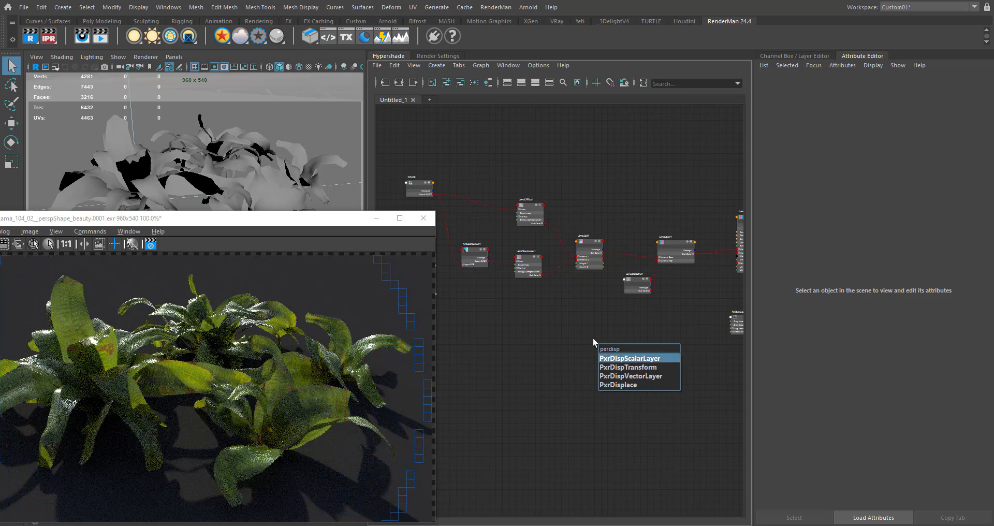
key("Down")
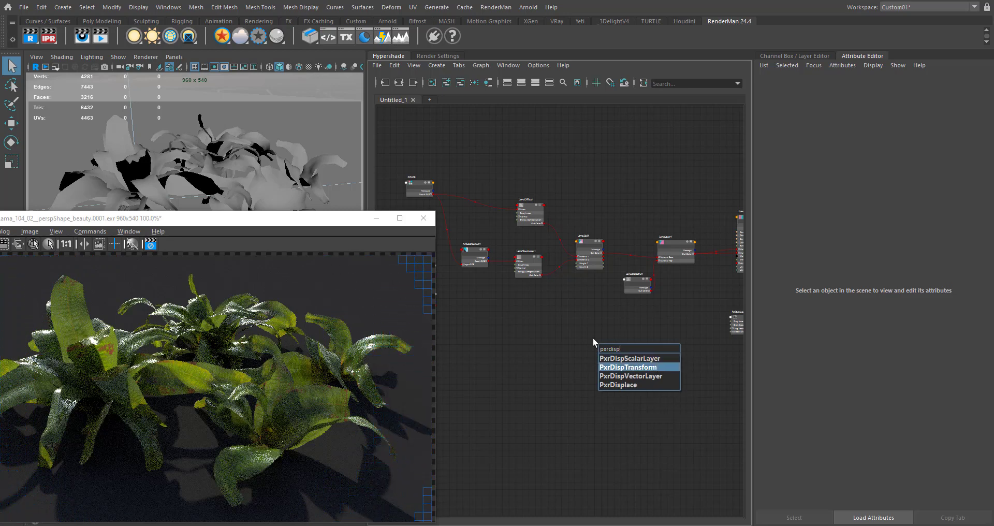
key("Return")
left_click_drag(615, 354, 681, 326)
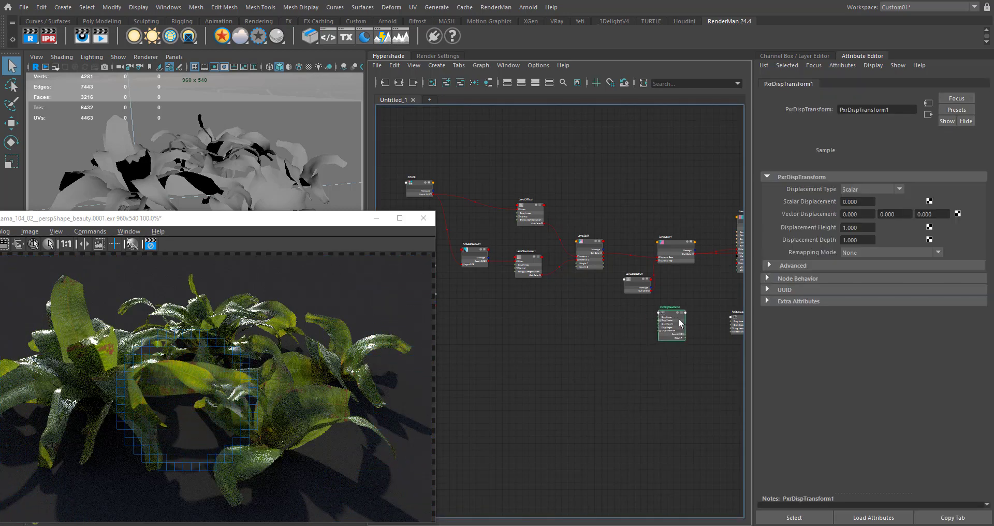
- Connect the DISP texture's Result RGBR output to the Disp Scalar input of the PxrDispTransform node
middle_click_drag(542, 349, 627, 347, "alt")
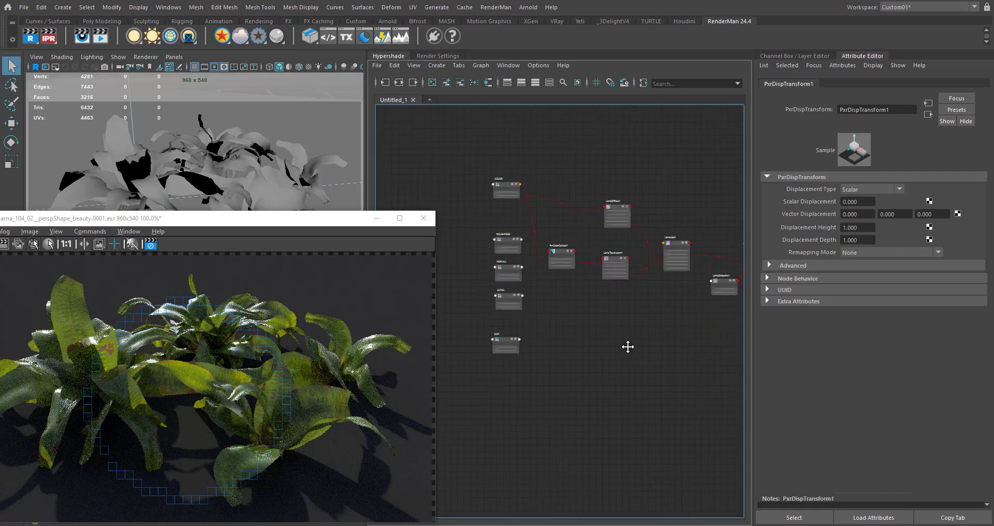
middle_click_drag(550, 334, 513, 329, "alt")
scroll(489, 343, "up", 2)
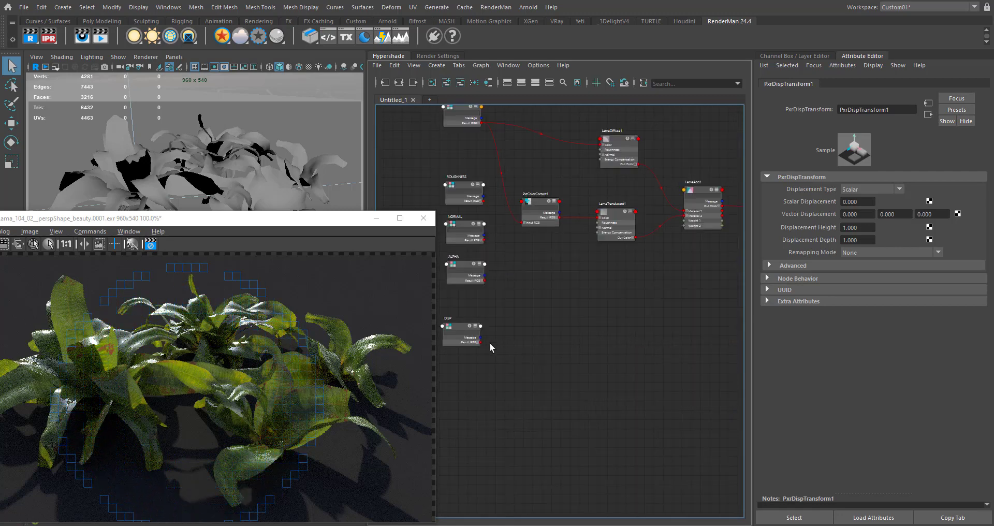
scroll(480, 343, "up", 3)
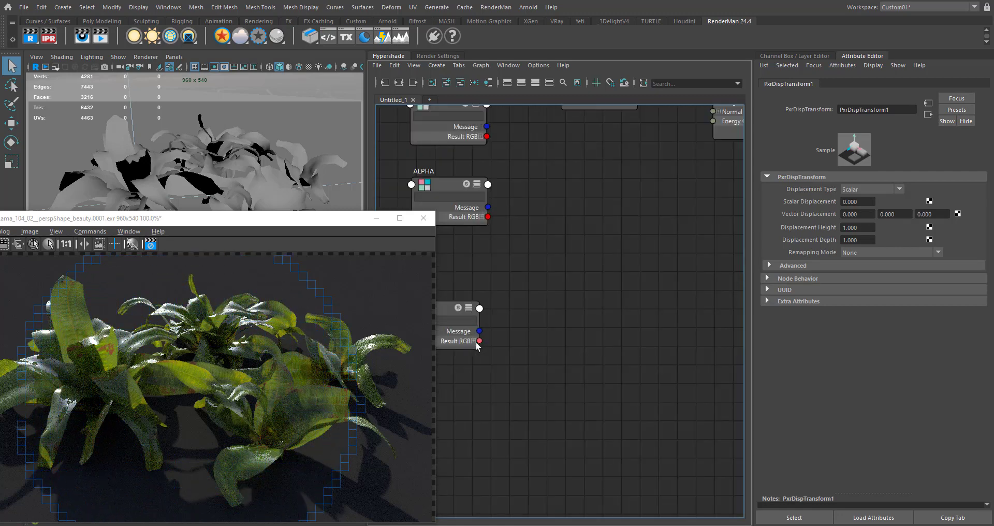
scroll(610, 357, "down", 5)
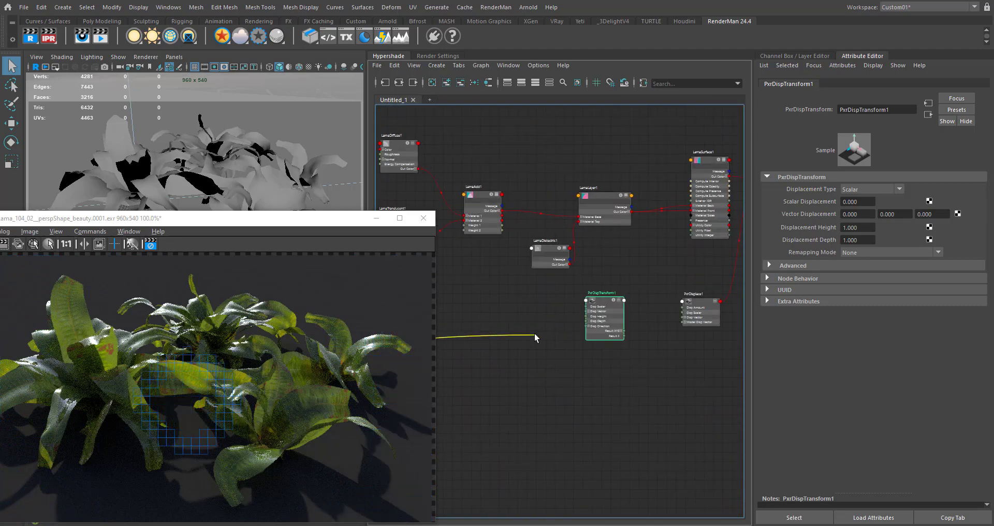
scroll(592, 310, "up", 2)
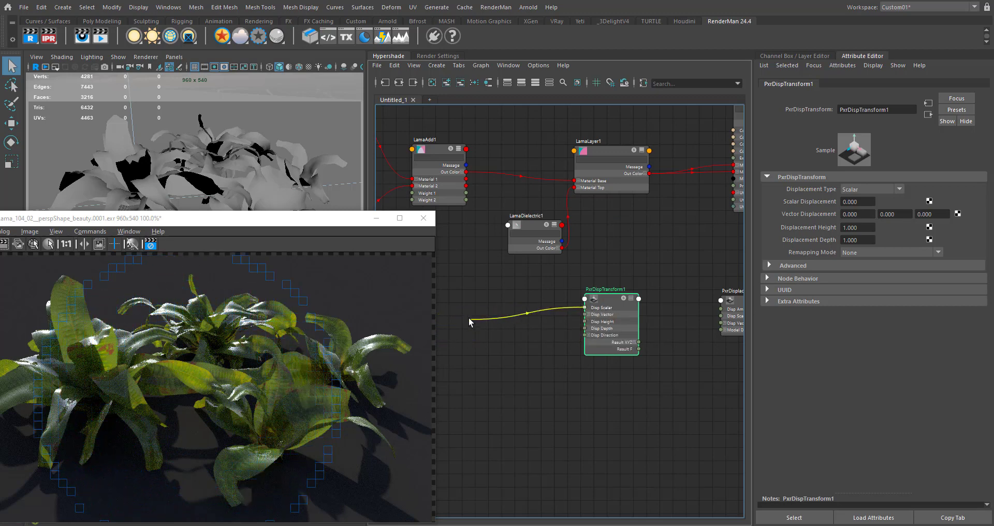
middle_click_drag(468, 318, 619, 308, "alt")
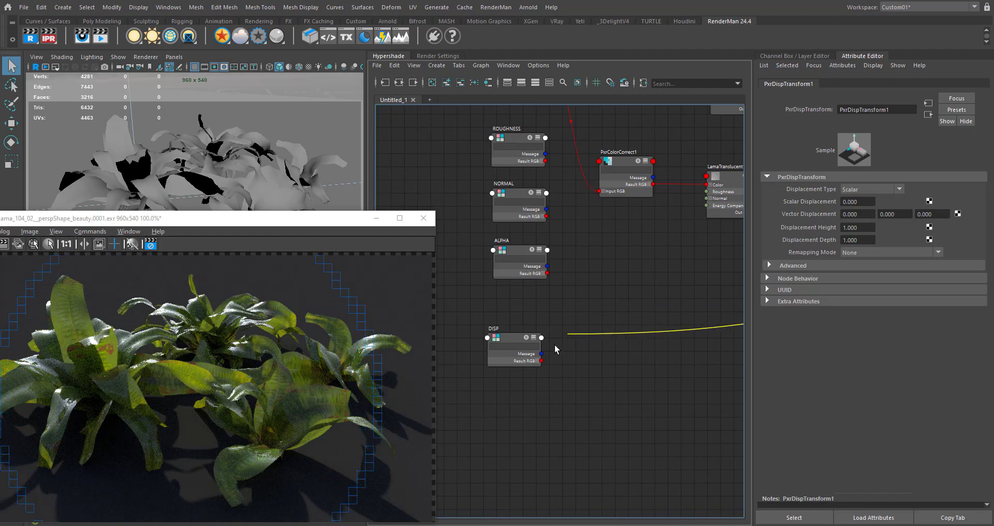
mouse_move(541, 360)
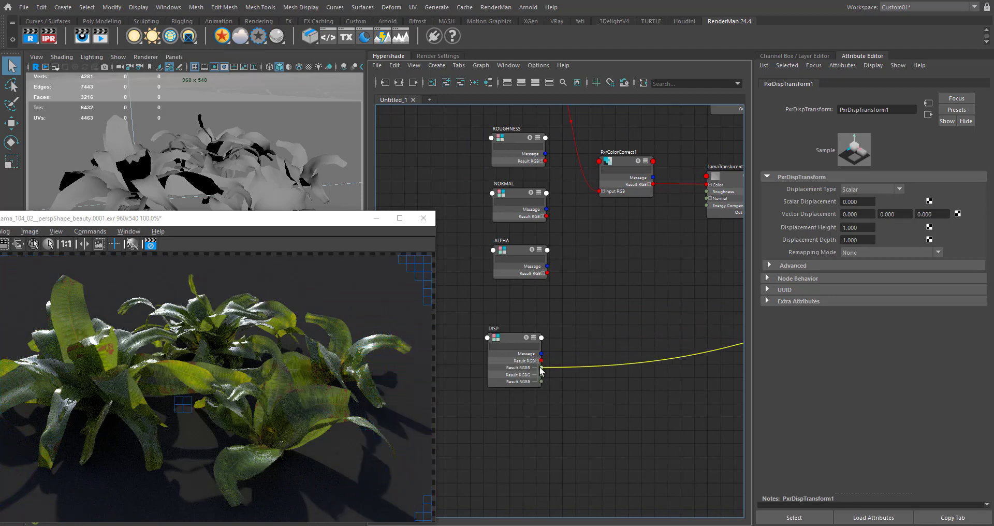
scroll(545, 379, "up", 3)
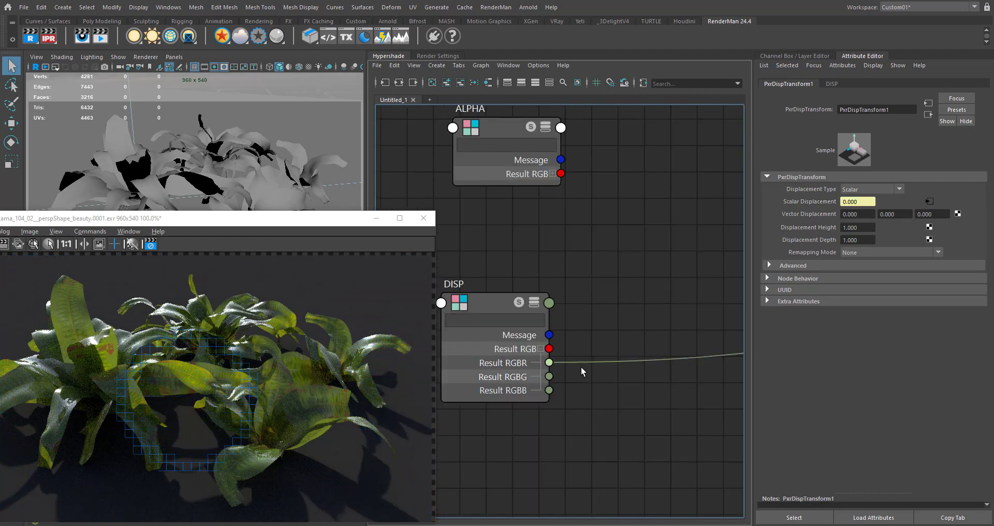
- Connect the PxrDispTransform node's Result F output to the Disp Scalar input of the PxrDisplace node
scroll(582, 370, "down", 6)
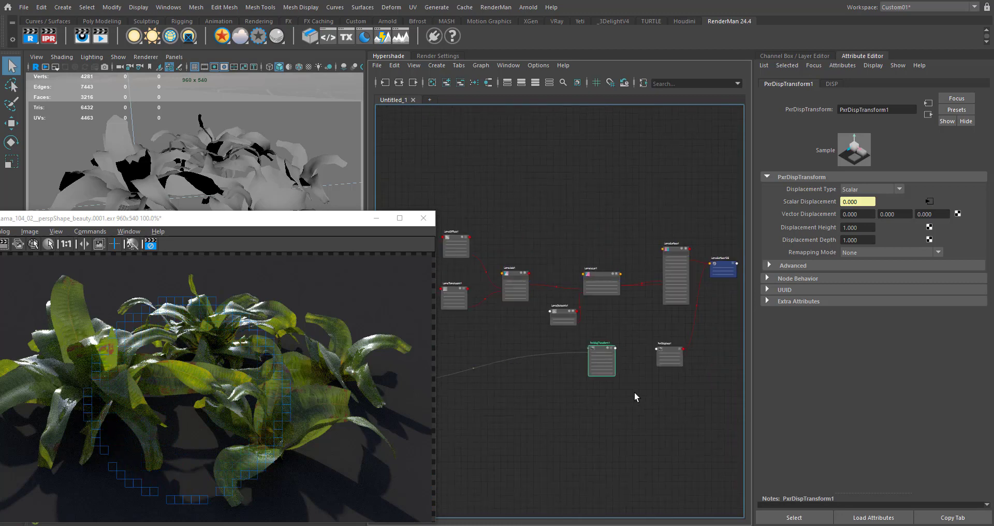
scroll(636, 397, "up", 6)
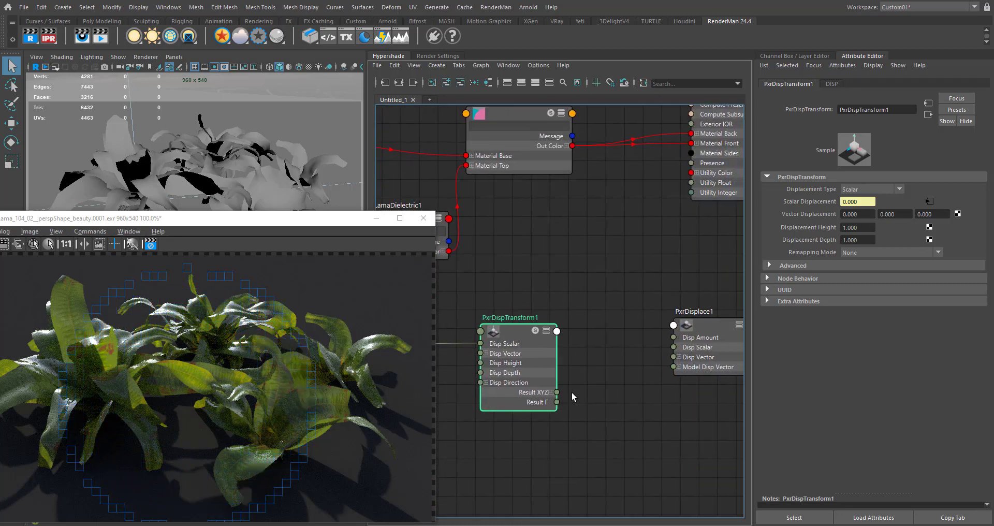
left_click_drag(556, 402, 616, 349)
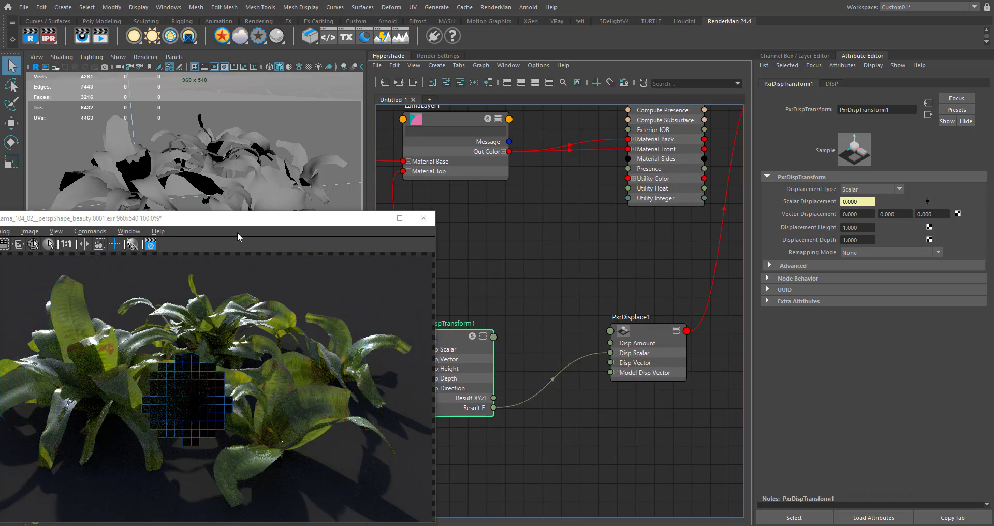
- Move the render window clear of the PxrDispTransform node and set that node's Remapping Mode to Centered
left_click_drag(254, 222, 294, 156)
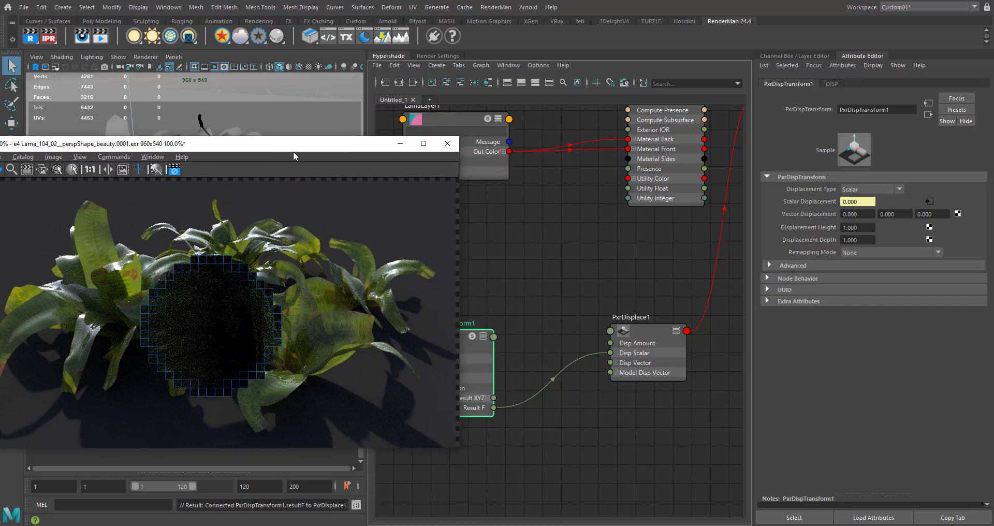
middle_click_drag(552, 340, 671, 304, "alt")
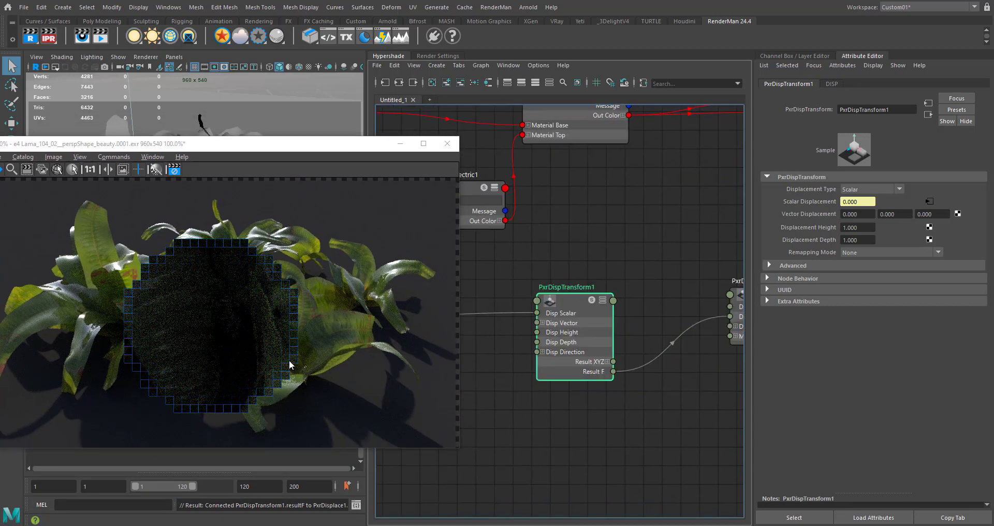
middle_click_drag(566, 247, 608, 266, "alt")
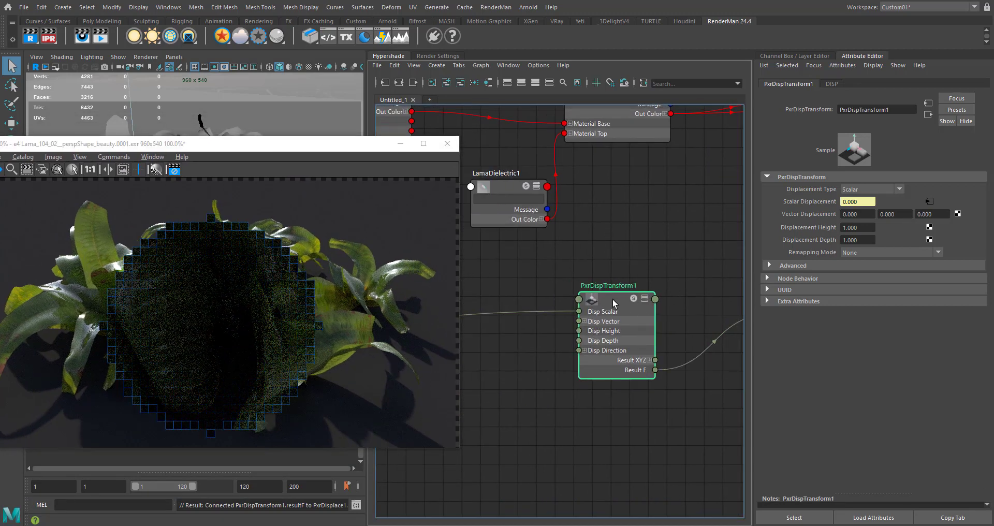
scroll(629, 252, "down", 2)
middle_click_drag(639, 256, 537, 327, "alt")
left_click_drag(537, 326, 518, 316)
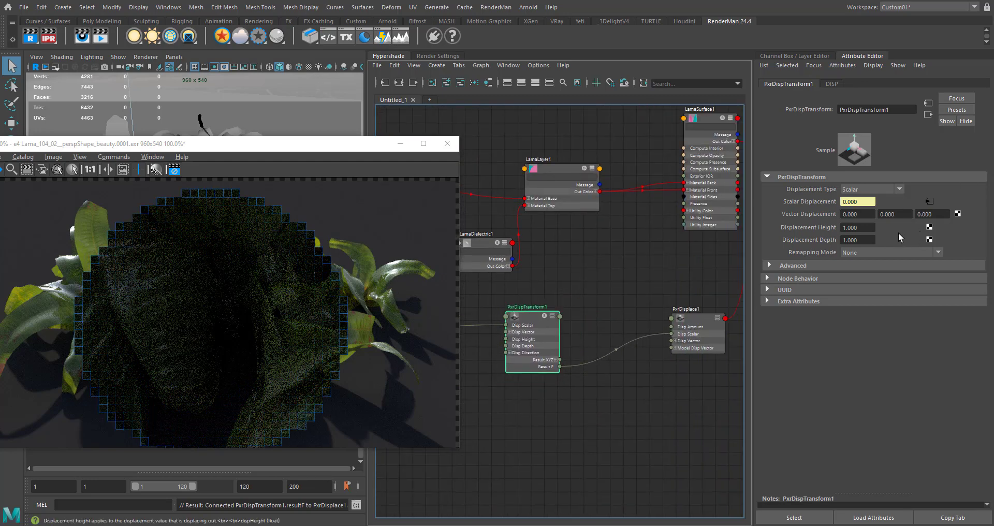
left_click(859, 253)
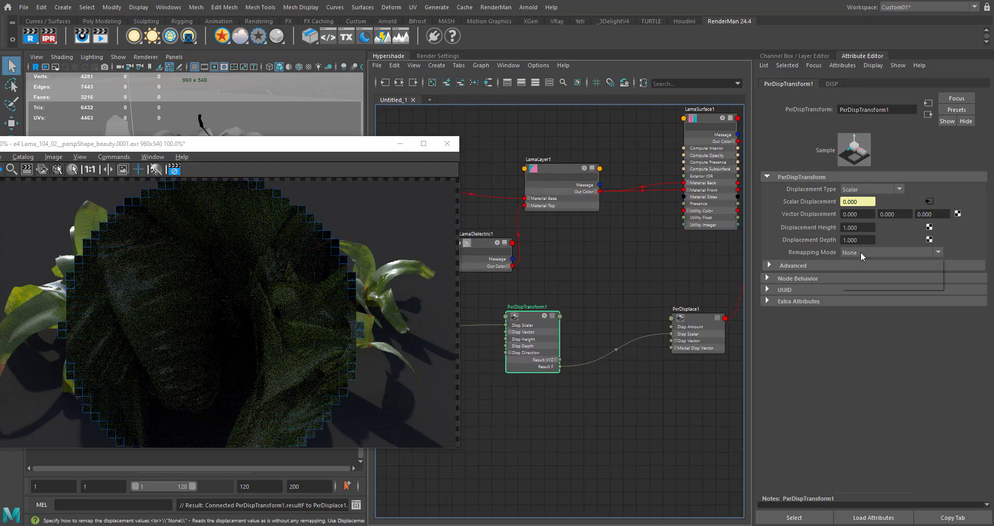
left_click(864, 274)
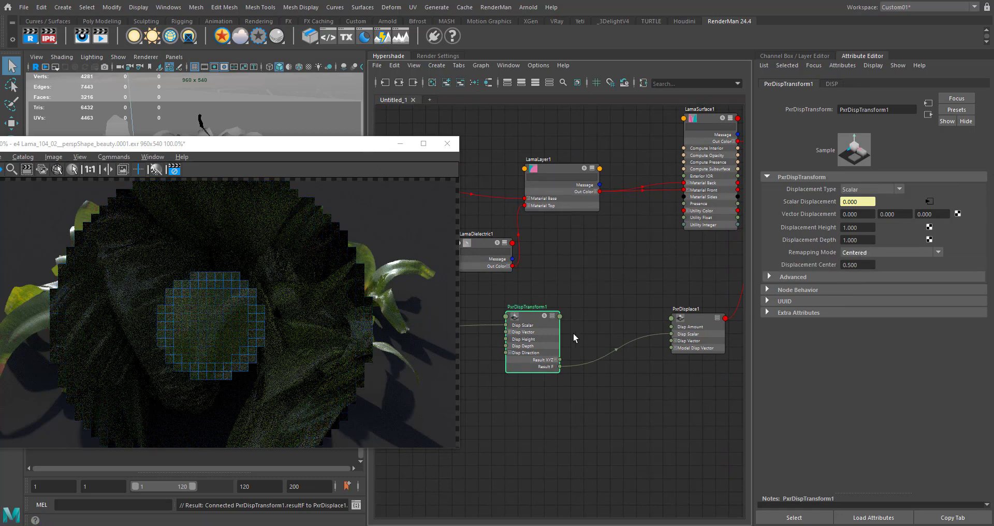
- Solo the PxrDispTransform node and the DISP texture in turn to examine their outputs in the live render
left_click(544, 316)
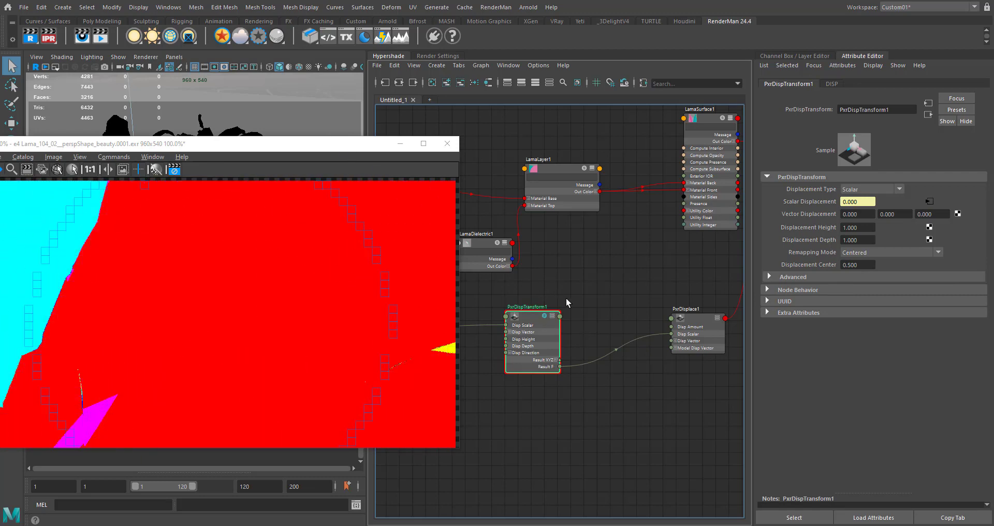
scroll(550, 292, "down", 5)
middle_click_drag(533, 288, 743, 291, "alt")
scroll(520, 333, "up", 5)
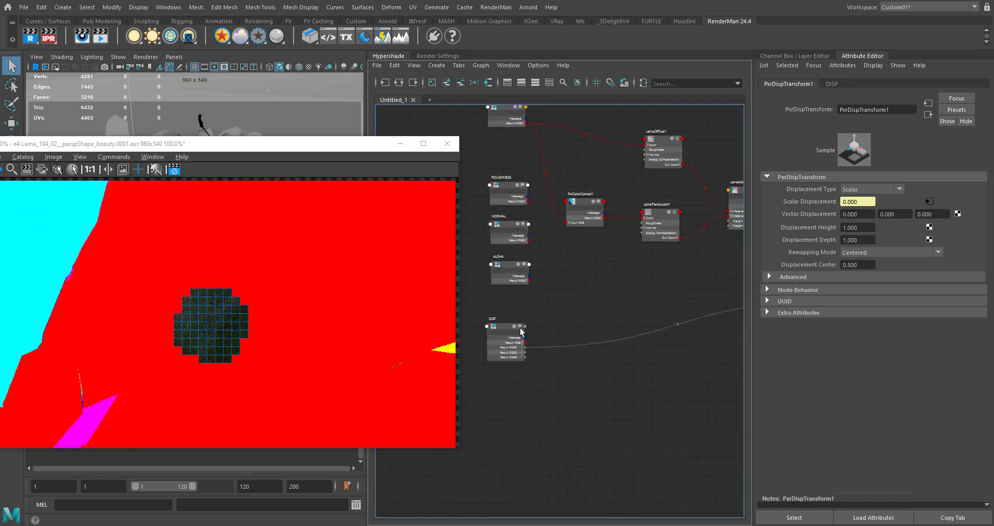
left_click(512, 325)
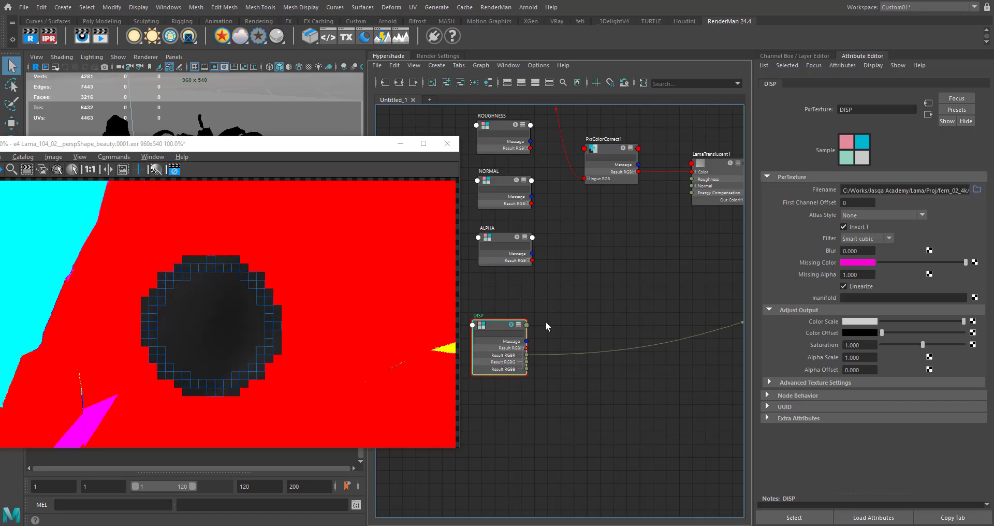
- Set the Displacement Height of the PxrDispTransform node to 0.01
middle_click_drag(691, 321, 528, 342, "alt")
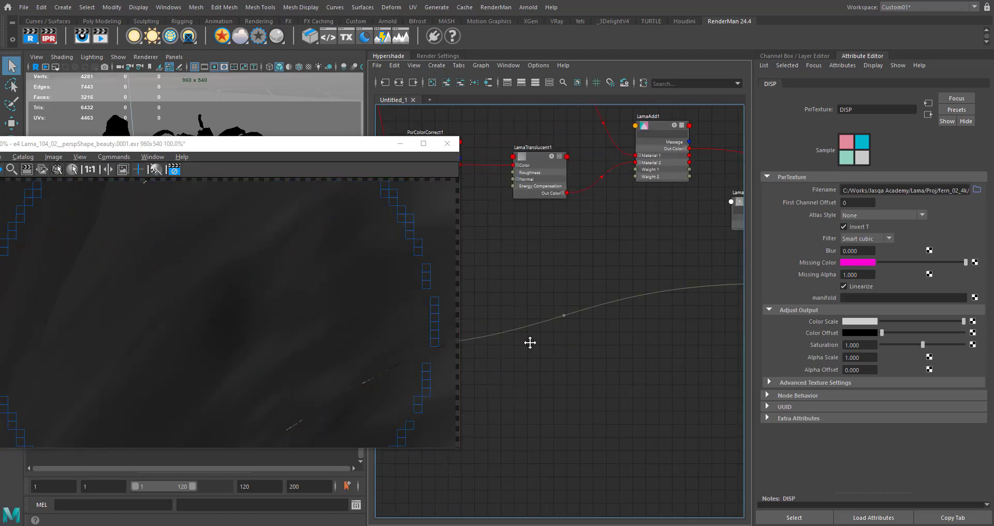
left_click(704, 329)
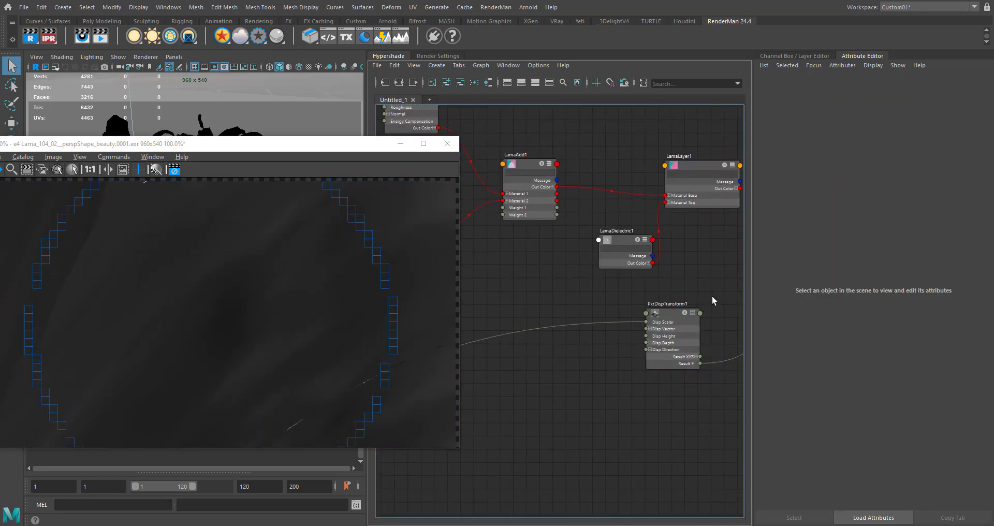
left_click(694, 326)
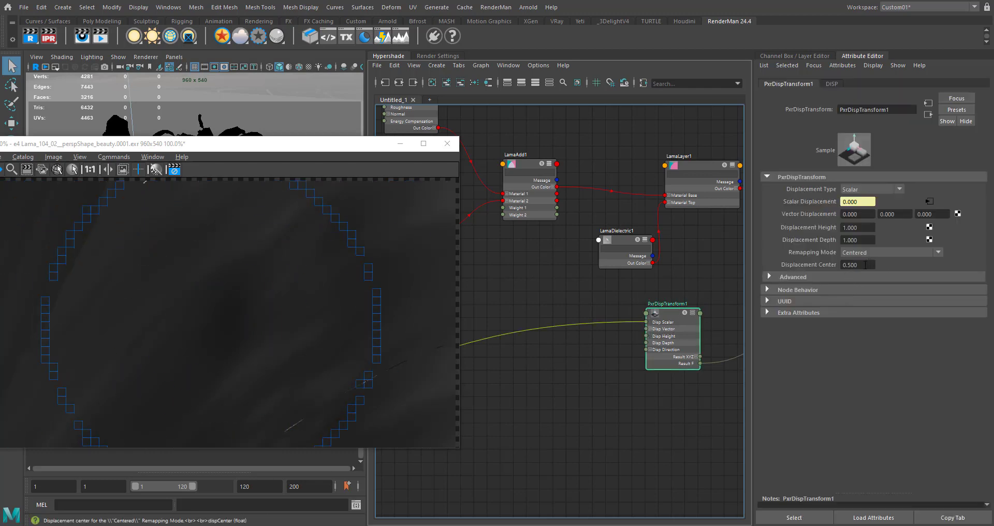
left_click(857, 227)
left_click_drag(846, 231, 823, 229)
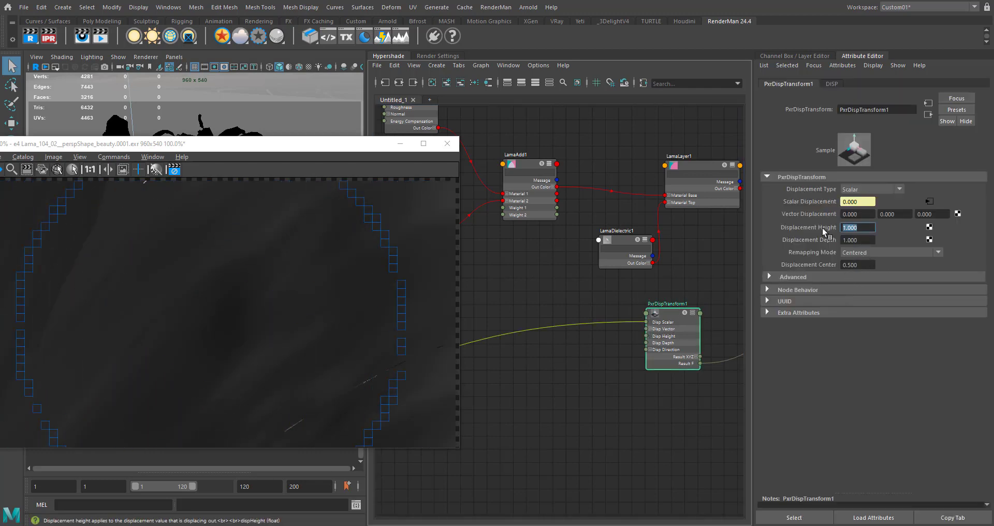
type("0.01")
key("Return")
- Set the Displacement Depth of the PxrDispTransform node to 0.010
left_click(858, 240)
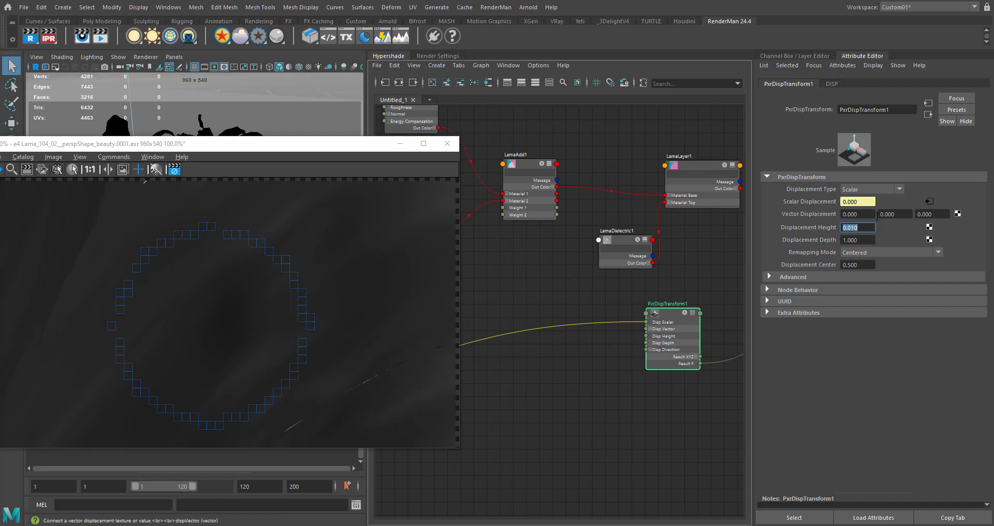
key("BackSpace")
key("BackSpace")
key("BackSpace")
key("BackSpace")
key("BackSpace")
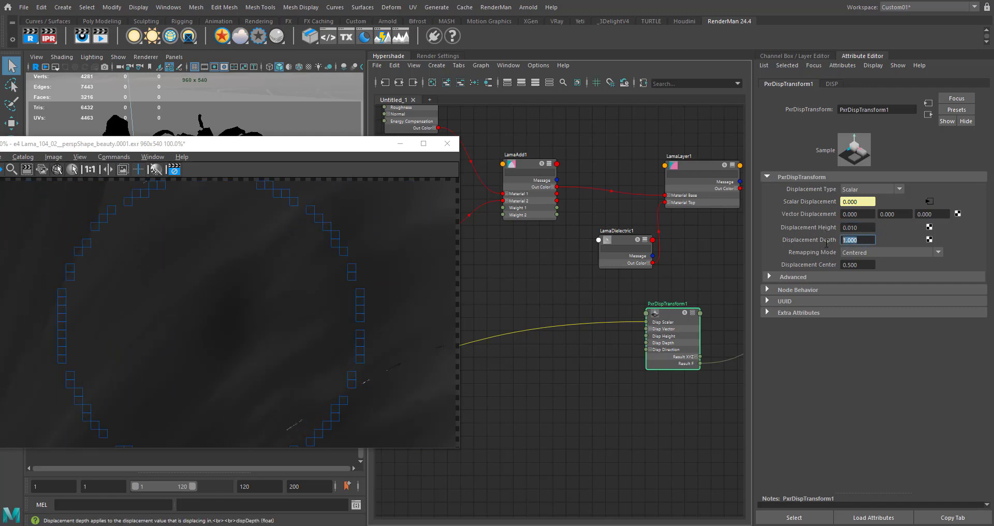
type("0.010")
key("Return")
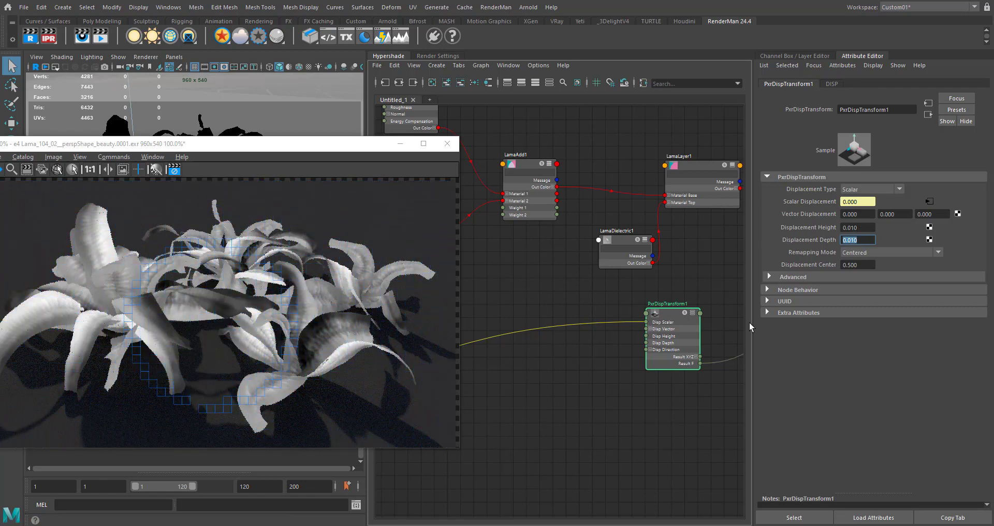
- Set both the Displacement Height and the Displacement Depth of the PxrDispTransform node to 0.015
double_click(847, 227)
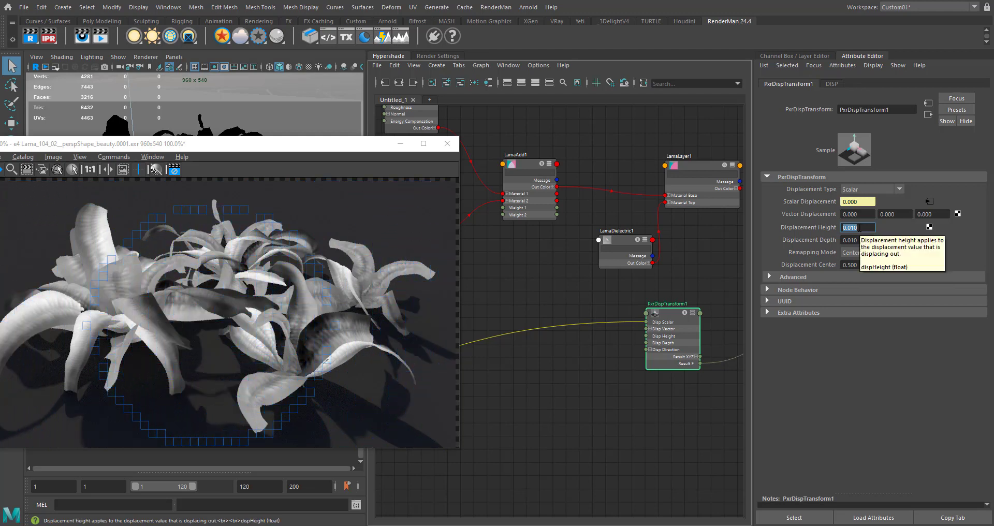
left_click(853, 228)
key("Delete")
type("5")
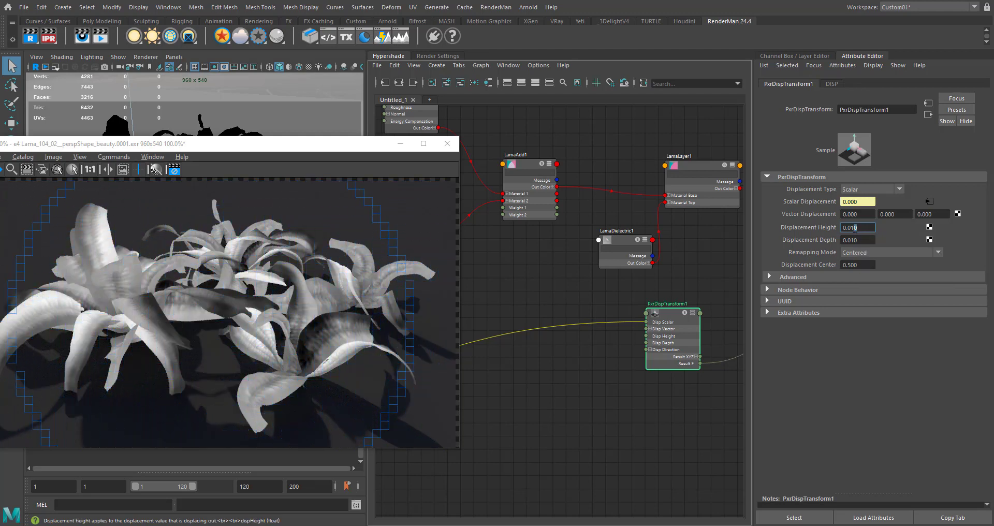
left_click(857, 239)
key("Delete")
type("5")
key("Return")
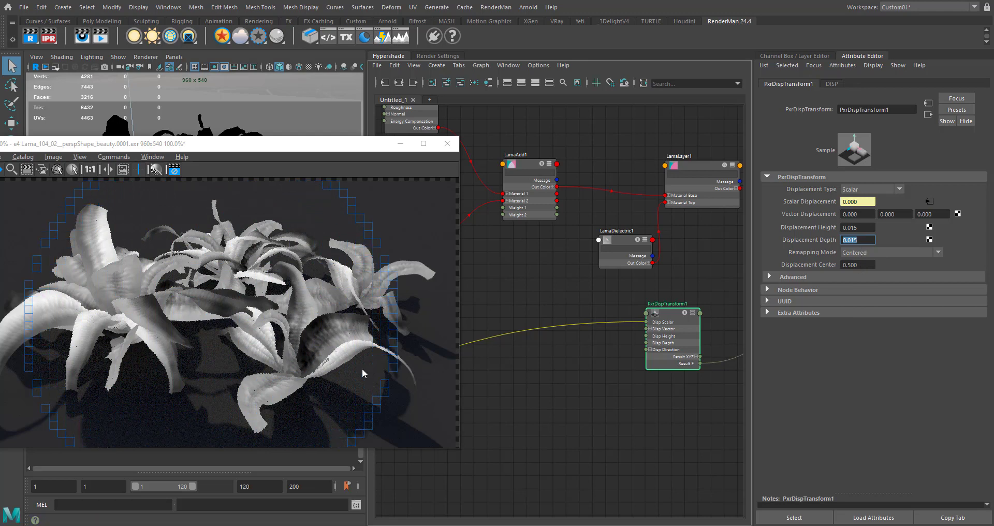
- Set both the Displacement Height and the Displacement Depth of the PxrDispTransform node to 0.020
left_click(852, 227)
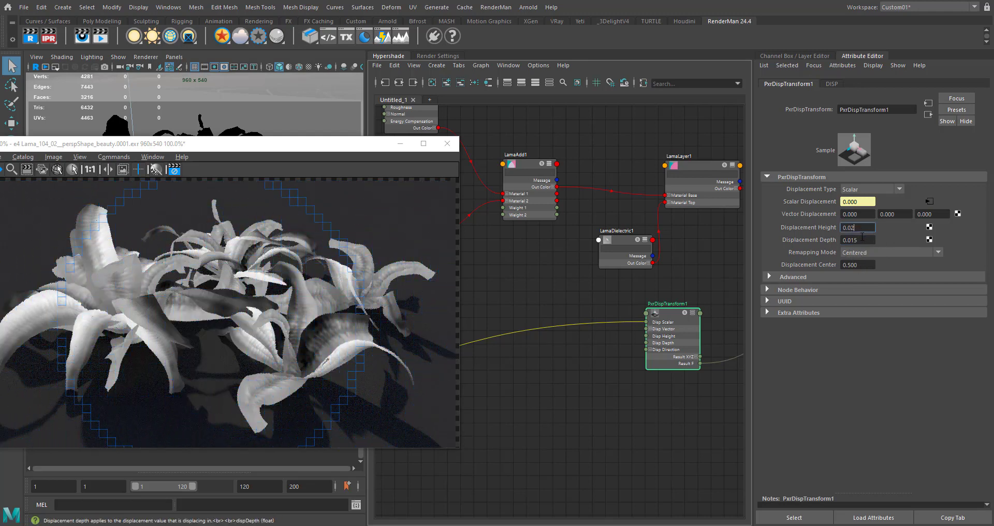
type("20")
double_click(847, 239)
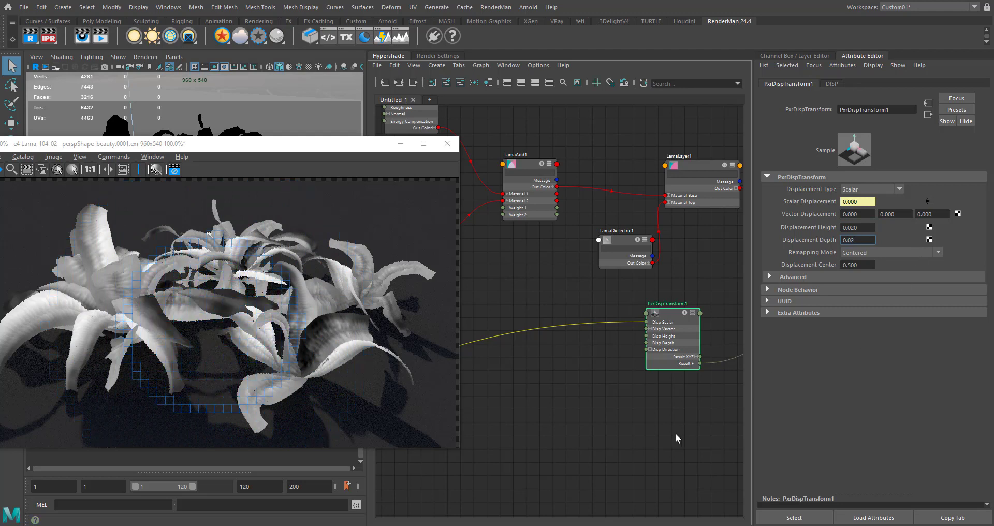
left_click(675, 433)
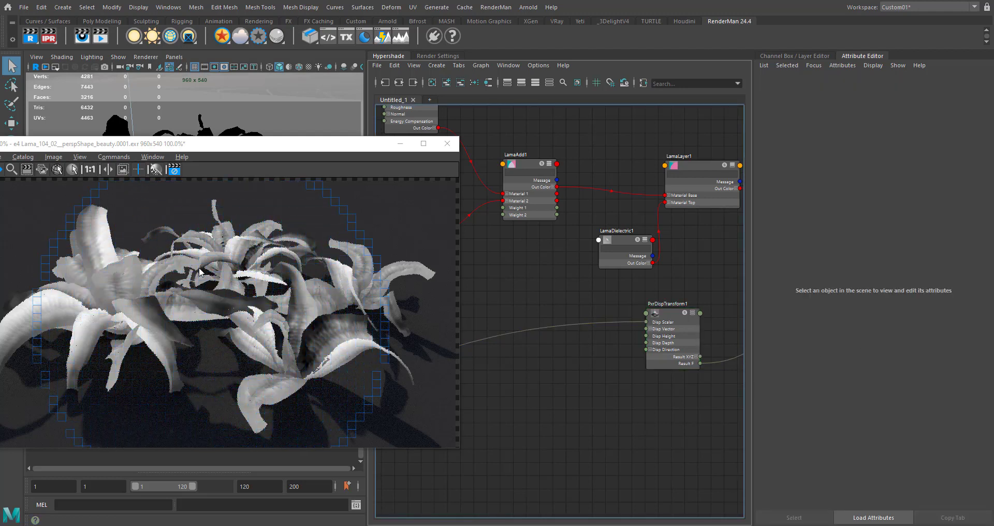
- Turn off the solo on the DISP texture to render the full leaf material with displacement
scroll(585, 376, "down", 3)
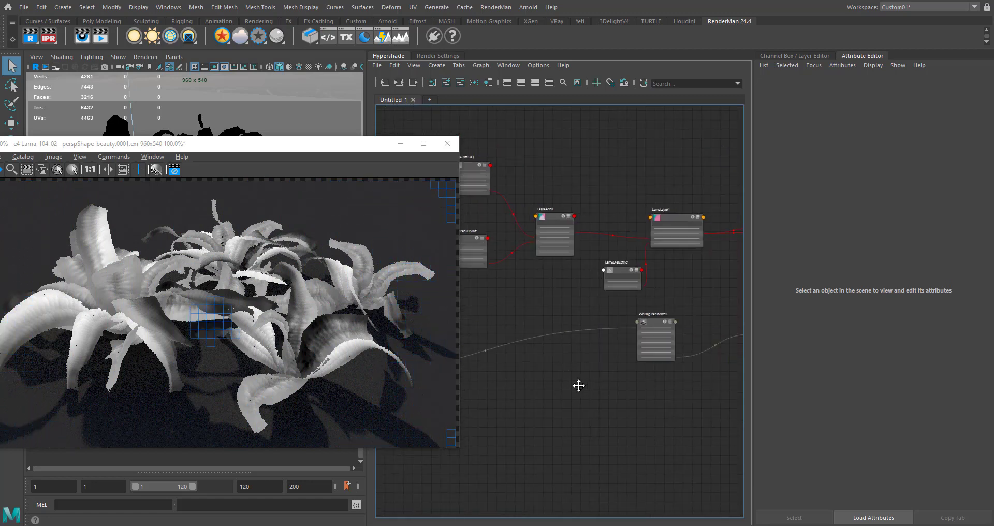
left_click(630, 343)
middle_click_drag(621, 309, 481, 277, "alt")
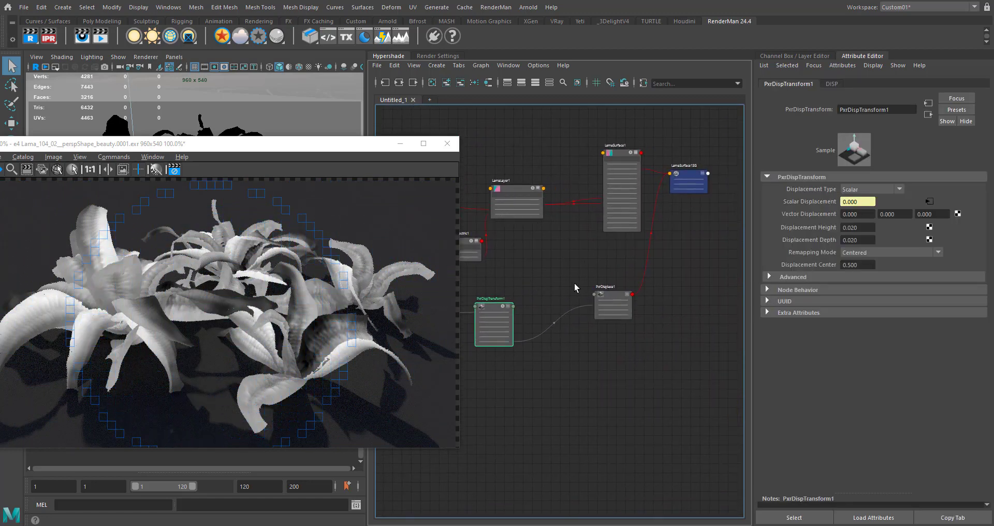
middle_click_drag(575, 286, 860, 265, "alt")
middle_click_drag(673, 269, 871, 268, "alt")
scroll(651, 302, "up", 5)
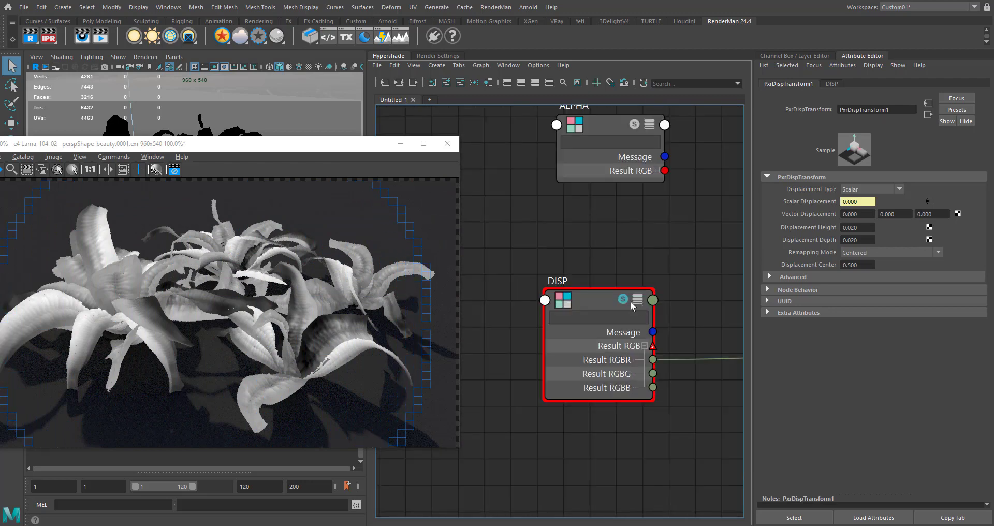
left_click(641, 306)
left_click_drag(607, 299, 618, 282)
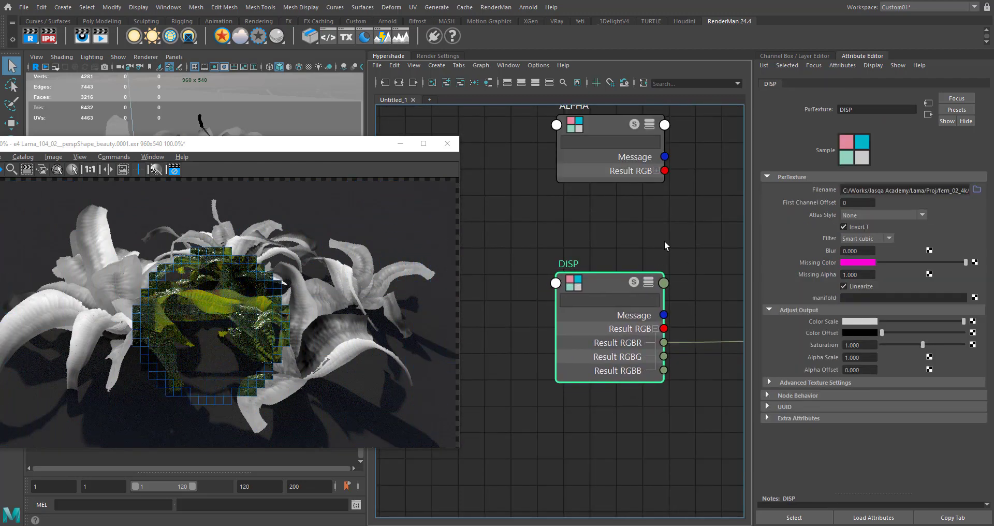
- Limit the live render to a crop region around the central fern leaves and inspect the displaced surface up close
scroll(284, 330, "up", 6)
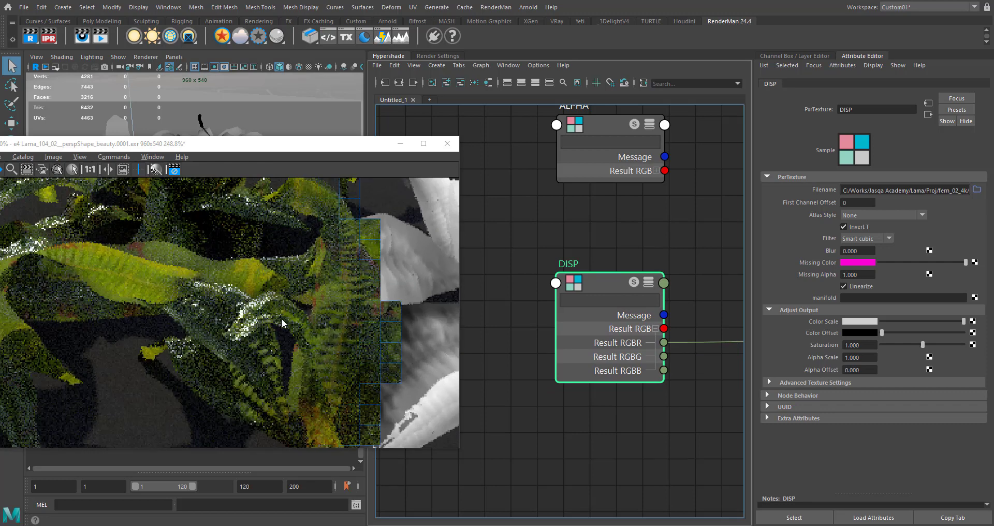
scroll(251, 257, "down", 2)
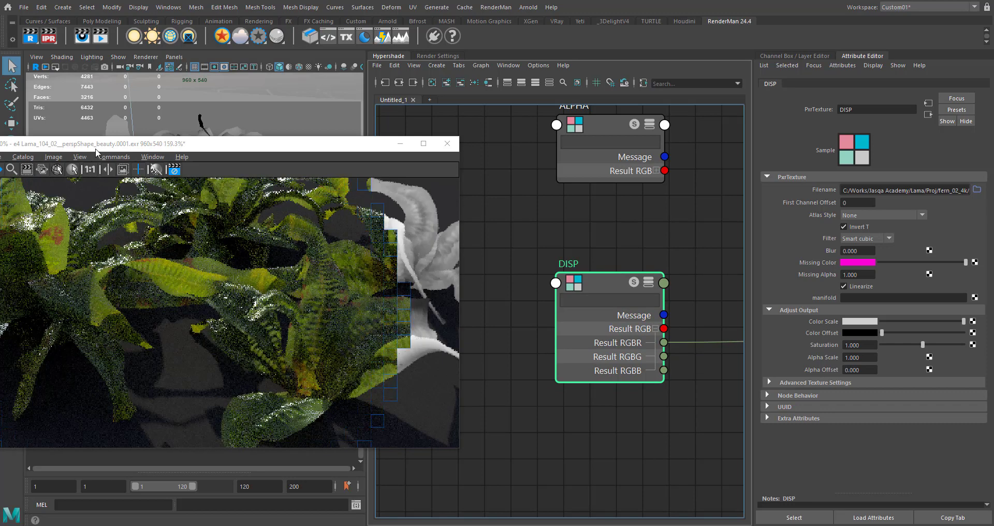
left_click_drag(168, 147, 283, 137)
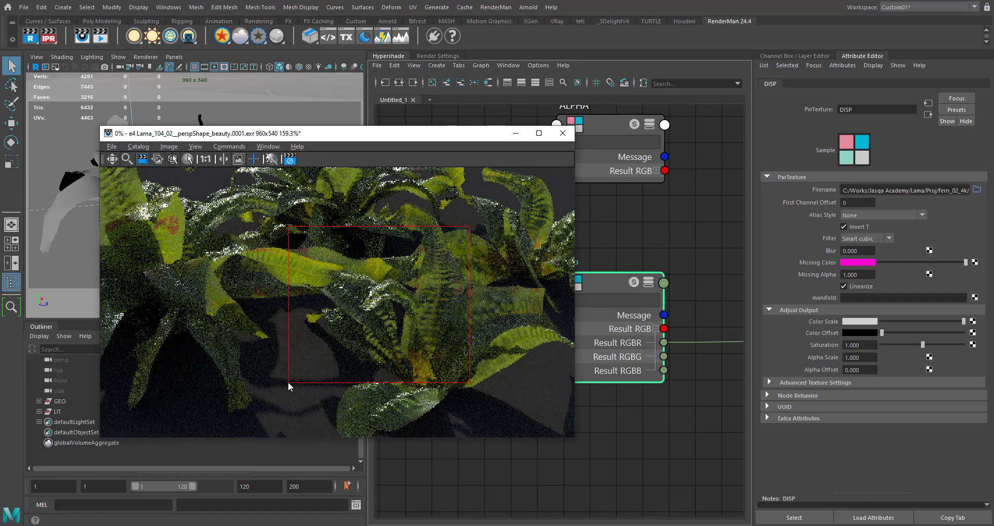
left_click(169, 146)
left_click(197, 168)
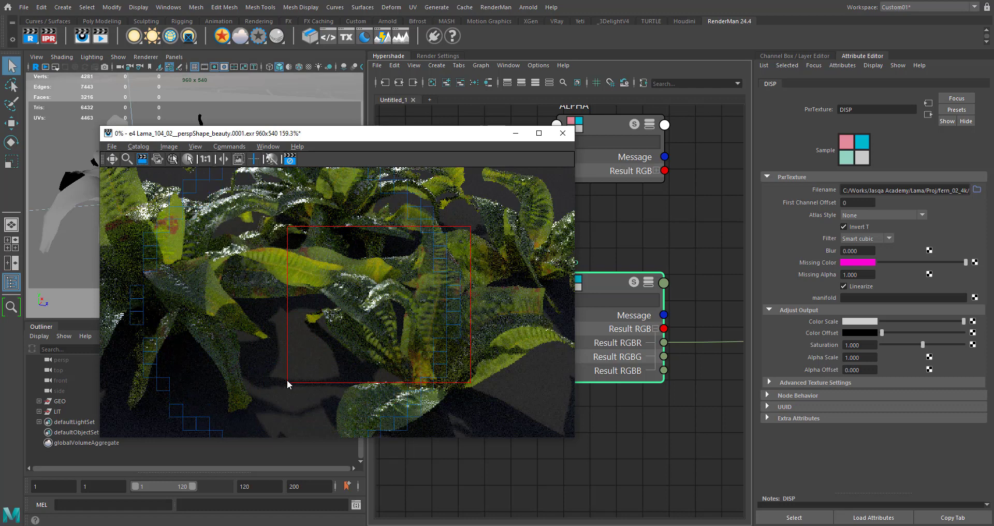
left_click_drag(287, 382, 281, 387)
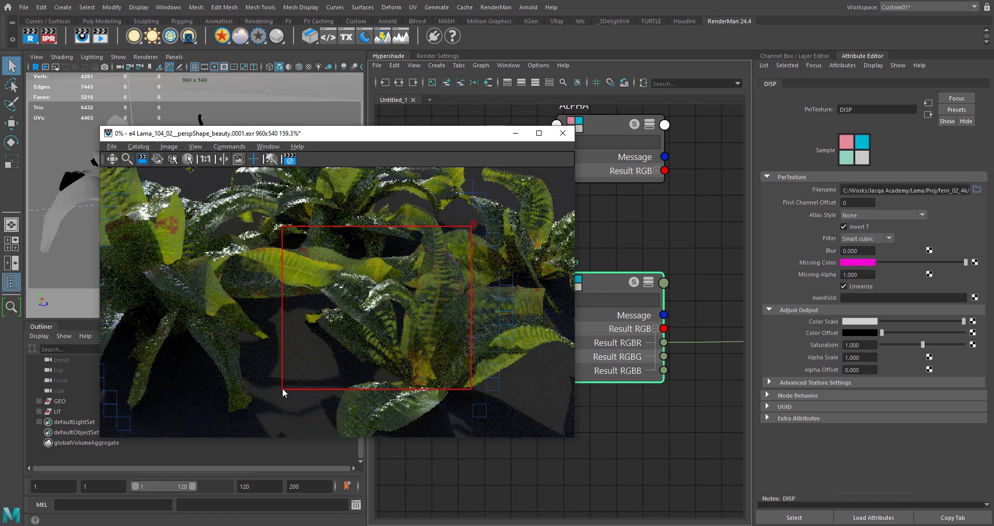
scroll(390, 279, "up", 3)
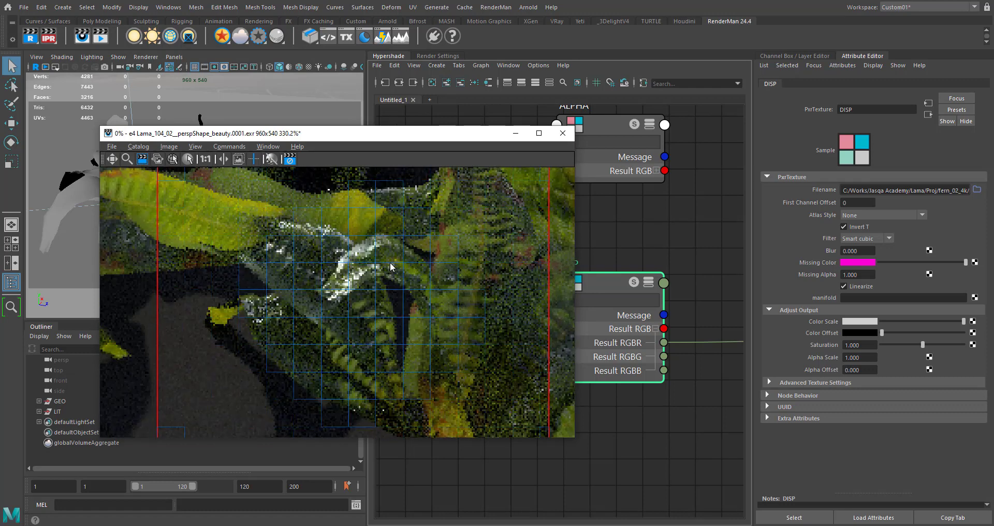
scroll(389, 262, "down", 4)
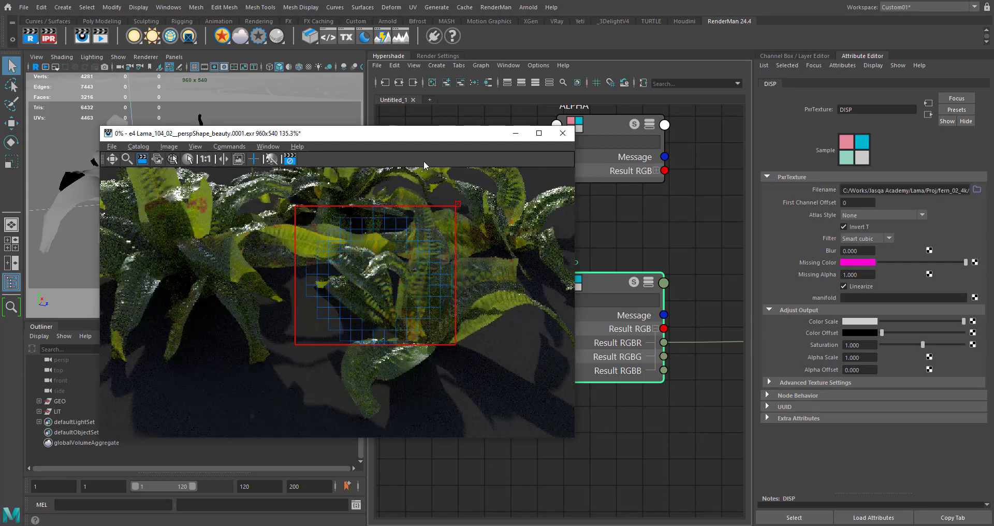
- Move the ALPHA and NORMAL texture nodes down to space out the texture column in the node graph
left_click_drag(443, 134, 342, 152)
scroll(621, 266, "down", 4)
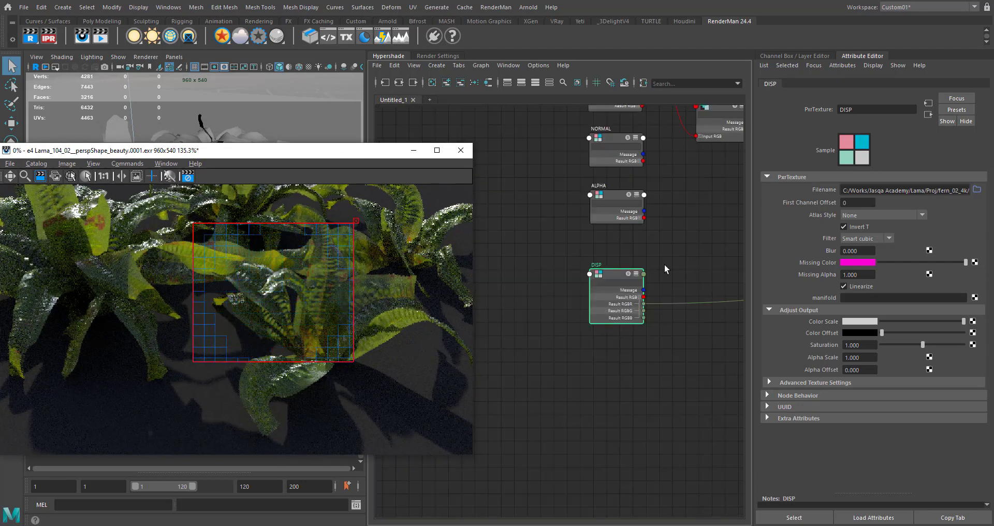
middle_click_drag(713, 253, 591, 350, "alt")
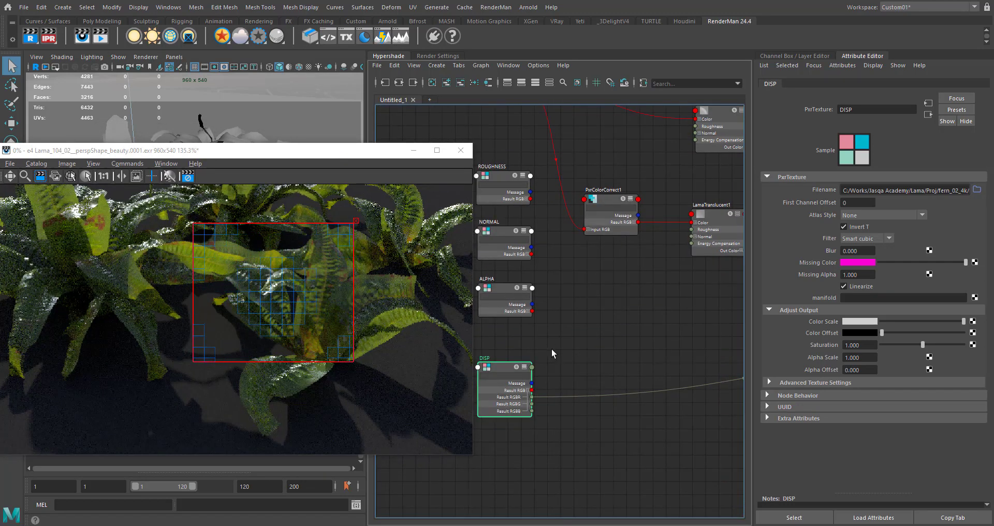
middle_click_drag(533, 365, 564, 419, "alt")
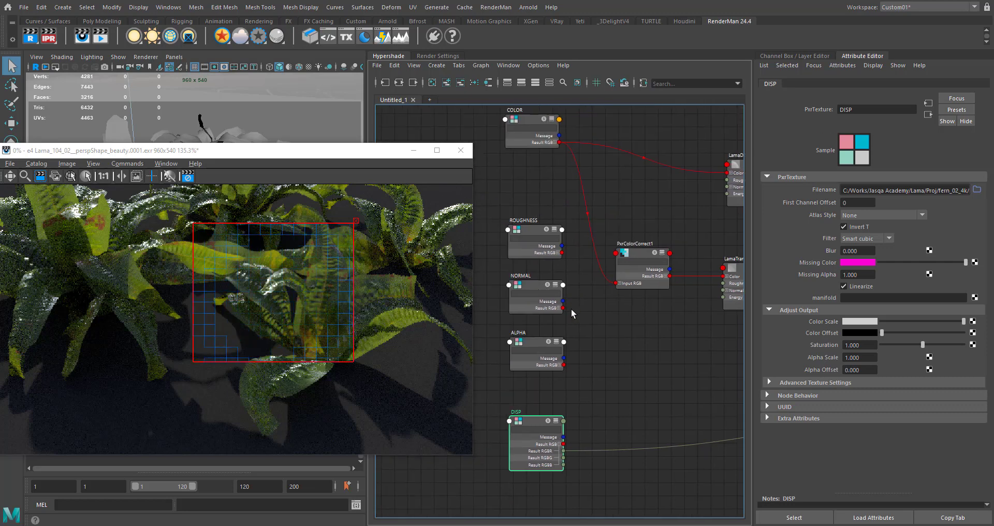
middle_click_drag(615, 338, 636, 344, "alt")
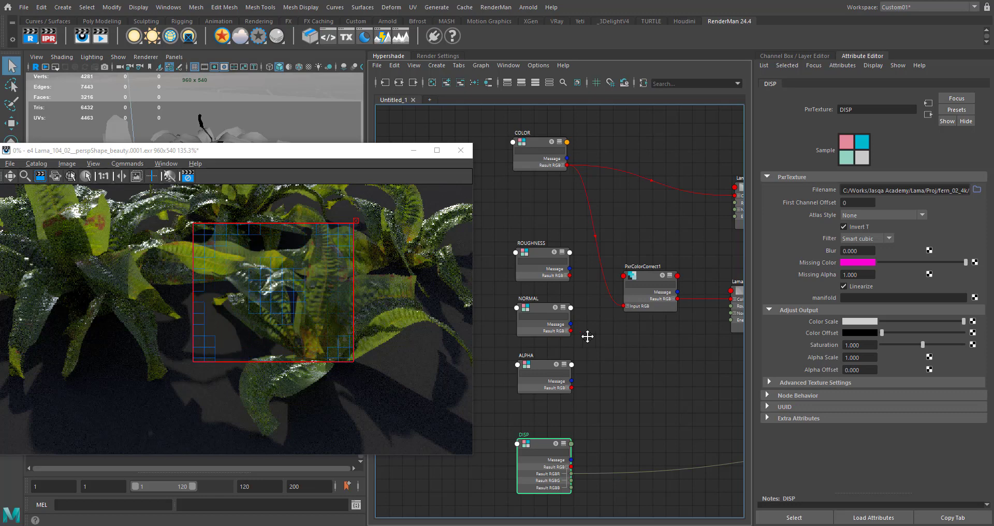
middle_click_drag(587, 337, 555, 338, "alt")
left_click_drag(509, 365, 508, 389)
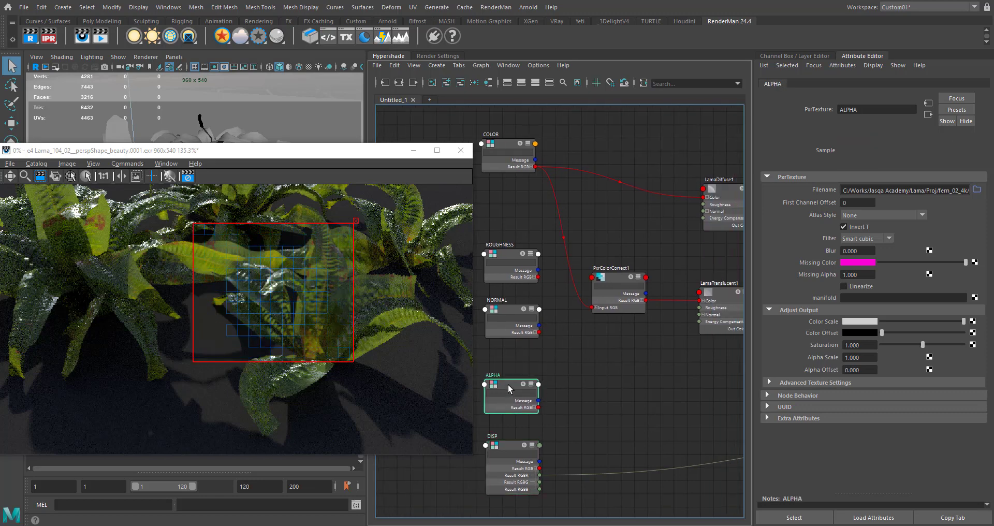
left_click_drag(513, 309, 512, 318)
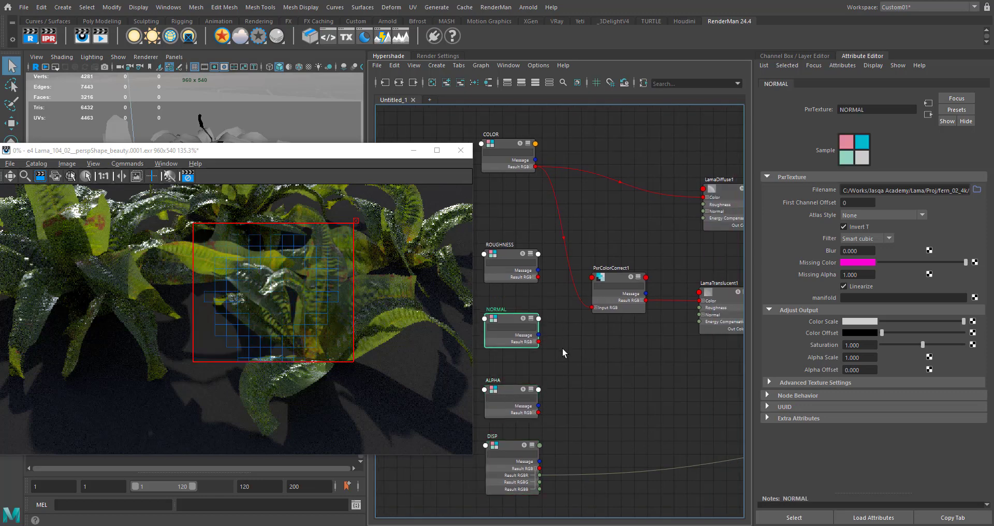
- Create a PxrNormalMap node and place it below the PxrColorCorrect node
left_click(601, 365)
key("Tab")
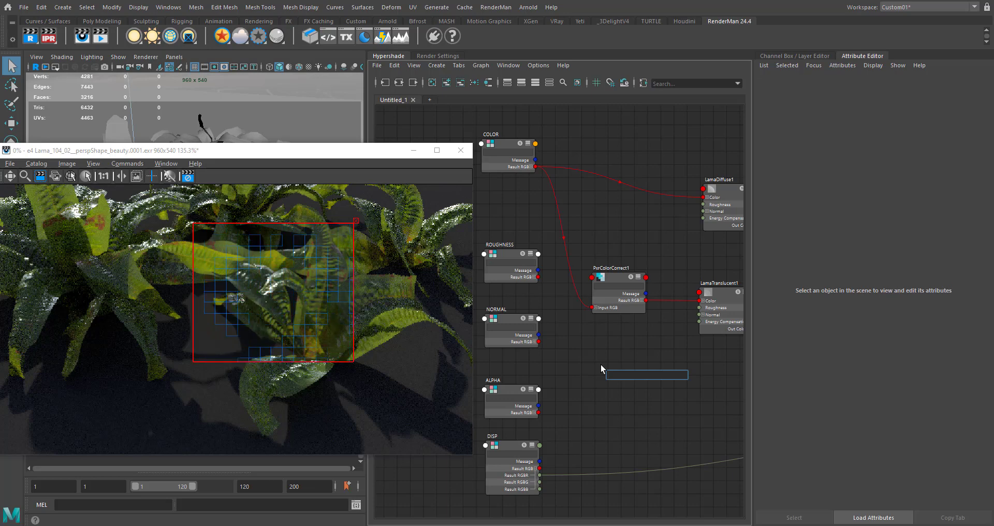
type("norm")
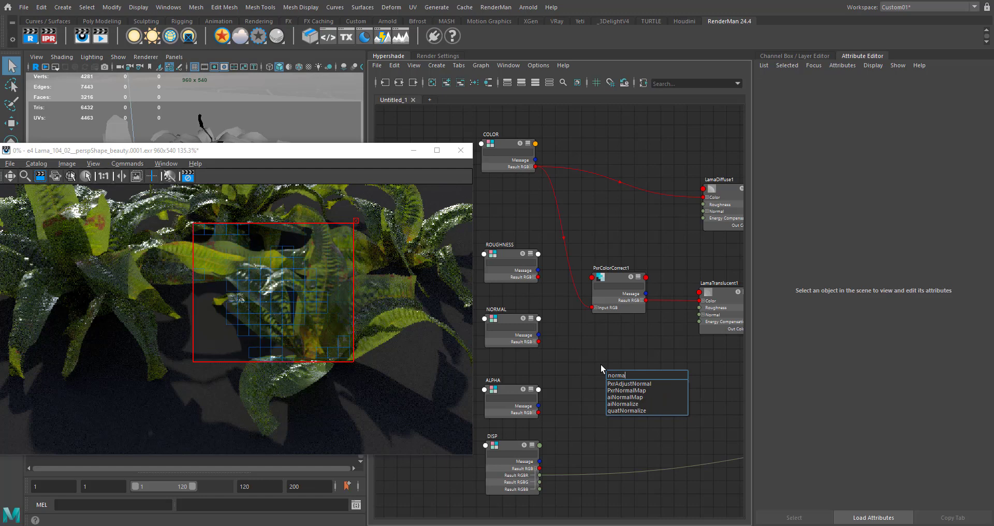
type("a")
key("Down")
key("Down")
key("Return")
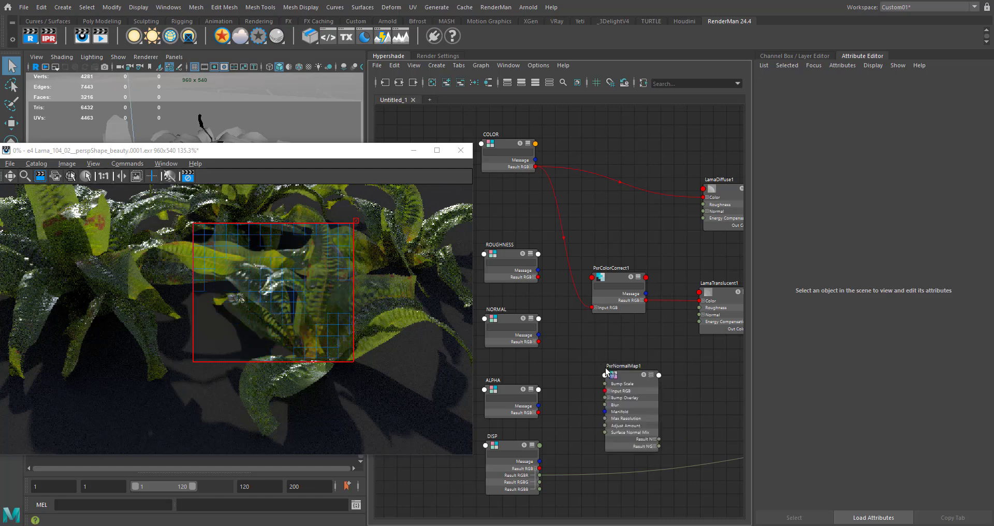
left_click_drag(637, 380, 613, 373)
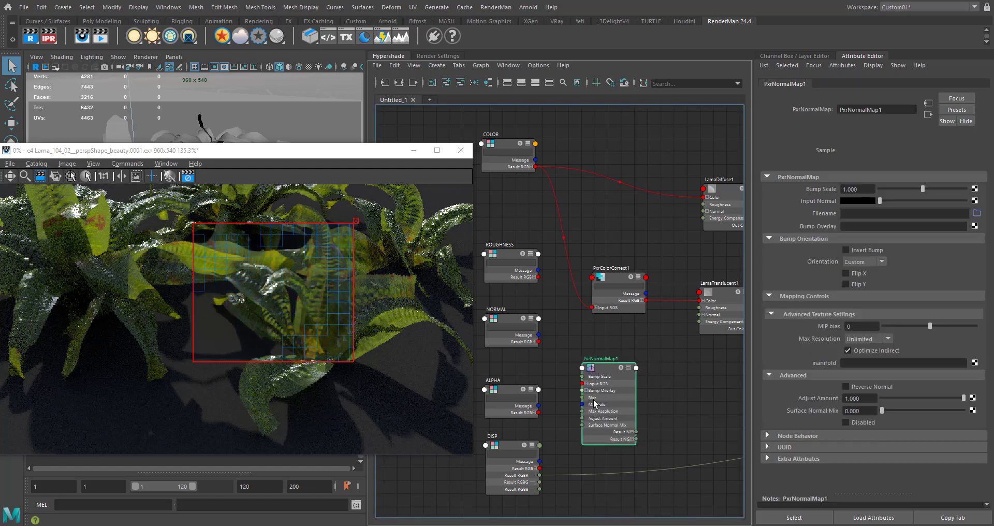
- Connect the NORMAL texture's Result RGB to the Input RGB of the PxrNormalMap node
left_click(552, 380)
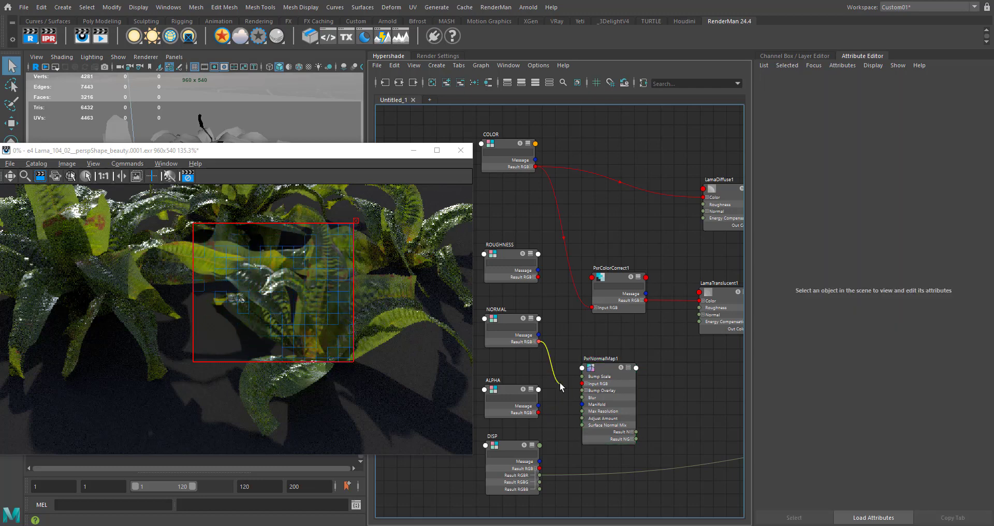
left_click_drag(586, 388, 583, 384)
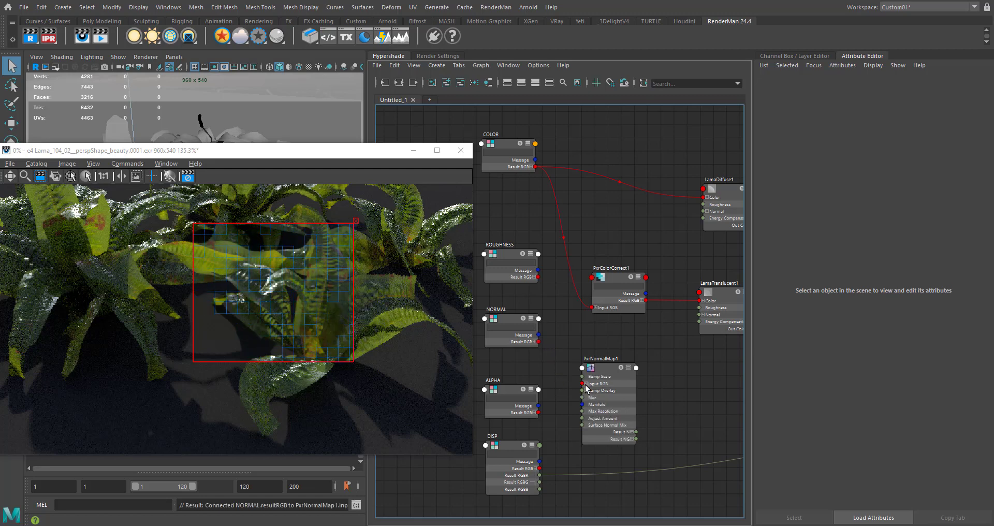
left_click(587, 384)
- Connect the PxrNormalMap node's Result N to the Normal inputs of the LamaDiffuse and LamaTranslucent nodes
middle_click_drag(653, 380, 627, 381, "alt")
left_click_drag(610, 433, 609, 257)
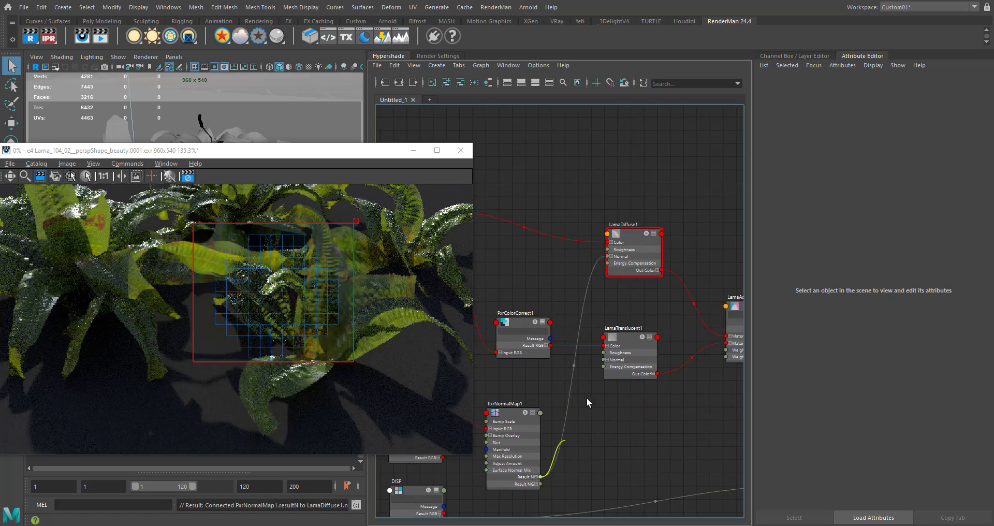
left_click_drag(587, 403, 603, 359)
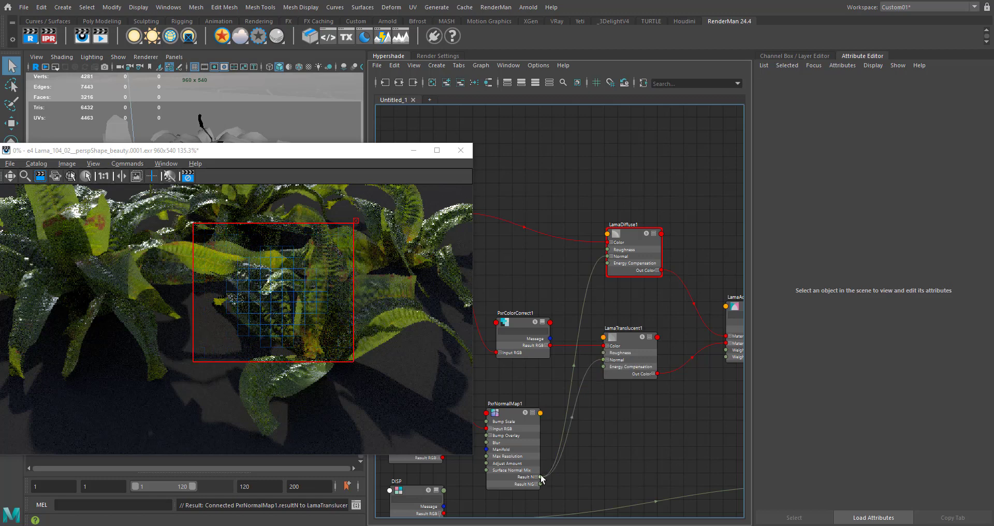
- Connect the PxrNormalMap node's Result N to the Normal attribute of the LamaDielectric node
middle_click_drag(664, 419, 524, 433, "alt")
middle_click_drag(614, 439, 545, 451, "alt")
left_click_drag(598, 402, 555, 407)
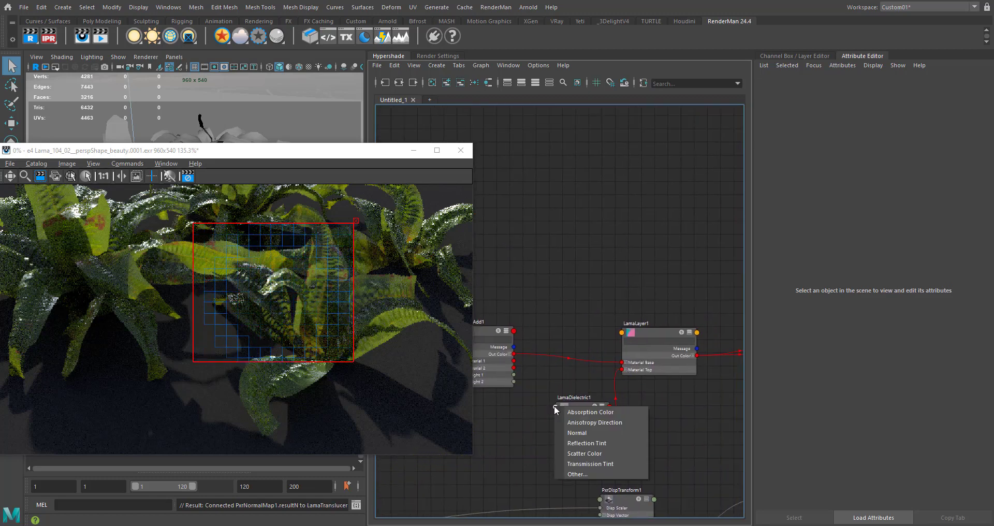
left_click(580, 437)
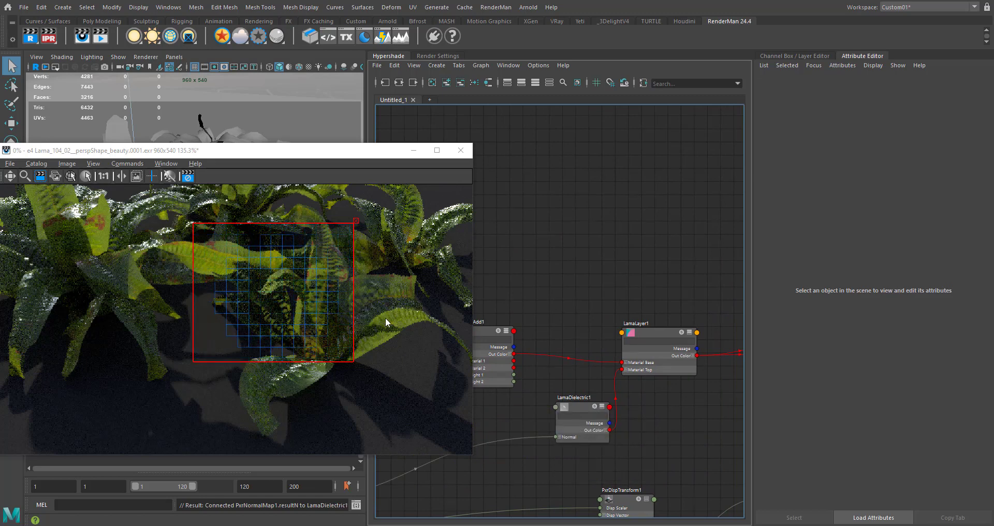
- Enlarge the live render's crop region to include more of the lower fern leaves
middle_click_drag(612, 237, 703, 186, "alt")
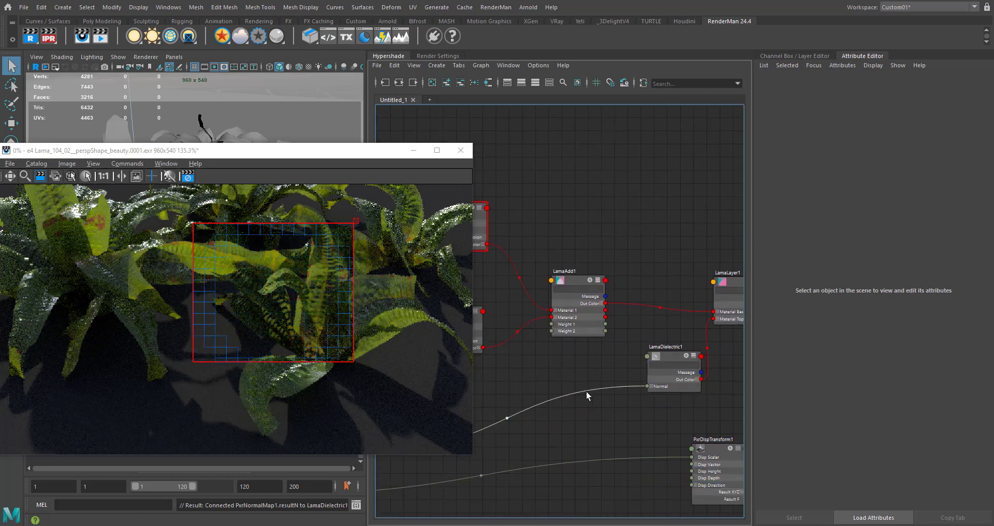
scroll(561, 429, "down", 2)
middle_click_drag(496, 453, 593, 395, "alt")
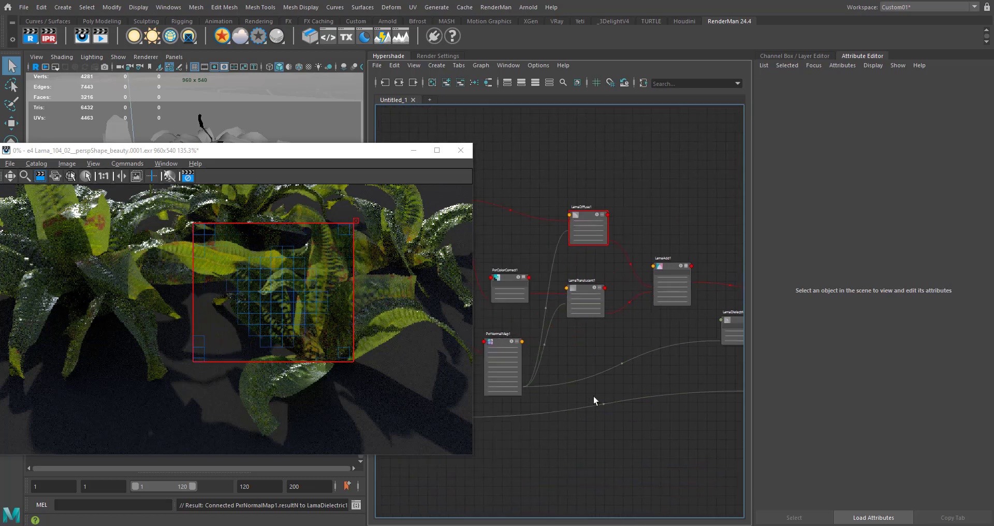
middle_click_drag(565, 366, 606, 352, "alt")
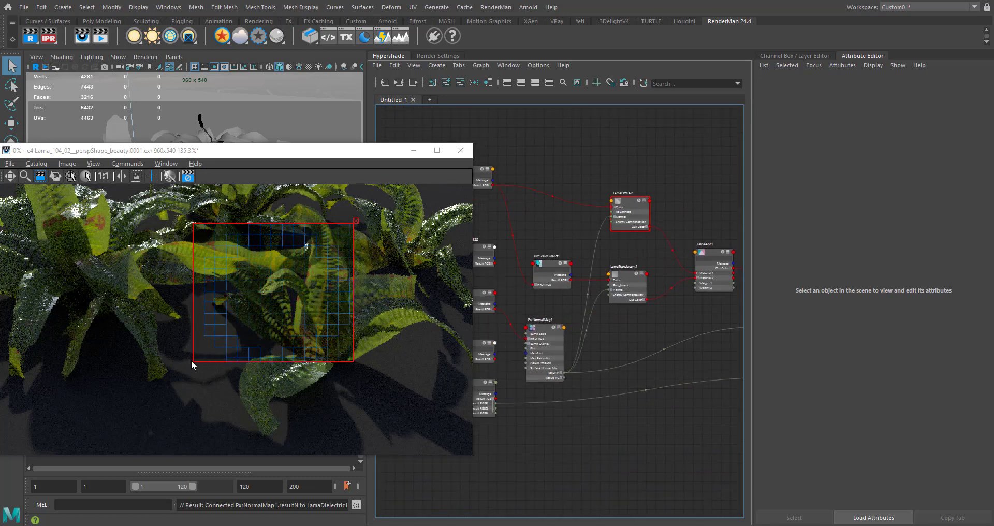
left_click_drag(191, 359, 133, 420)
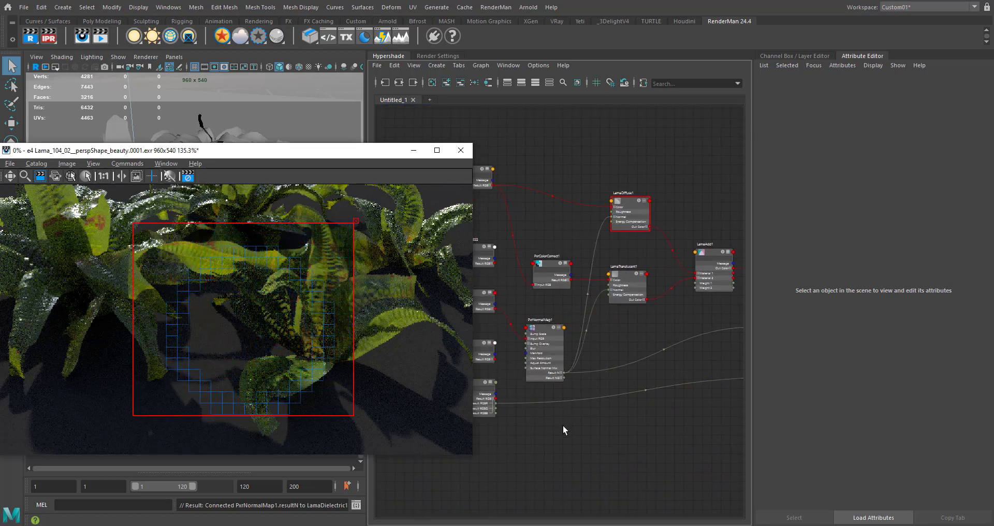
middle_click_drag(564, 428, 653, 374, "alt")
scroll(583, 225, "up", 5)
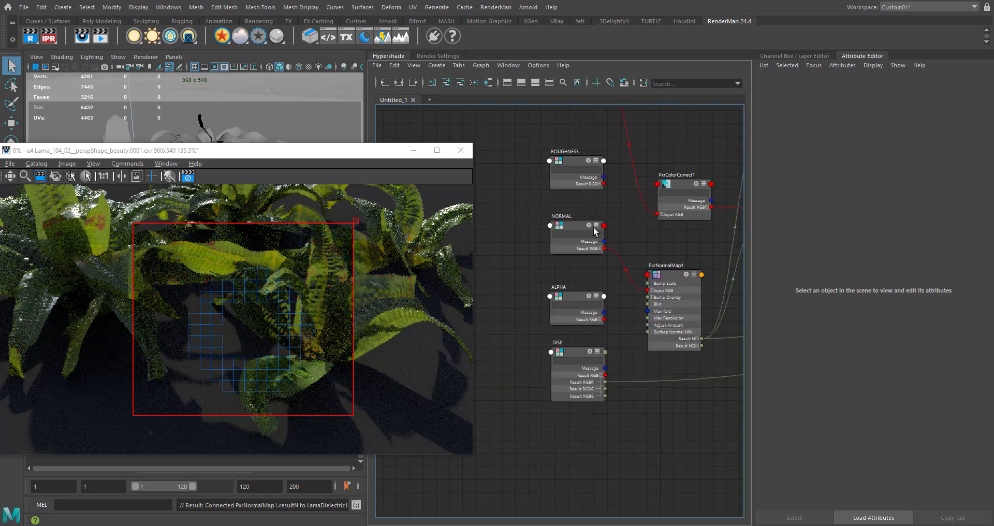
- Solo the NORMAL texture in the live render to inspect the normal map on the fern leaves
left_click(583, 221)
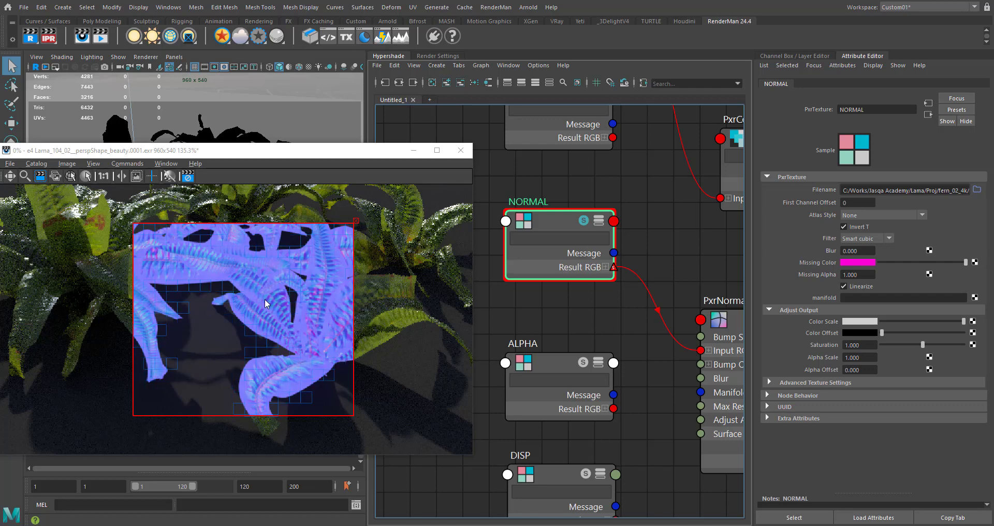
middle_click_drag(572, 298, 513, 256, "alt")
scroll(580, 297, "down", 2)
middle_click_drag(592, 335, 561, 325, "alt")
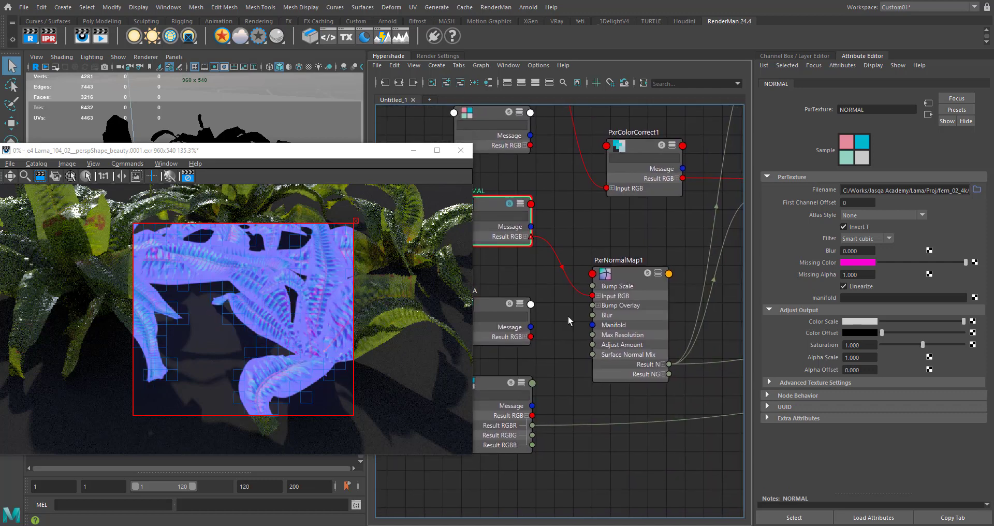
middle_click_drag(678, 309, 674, 310, "alt")
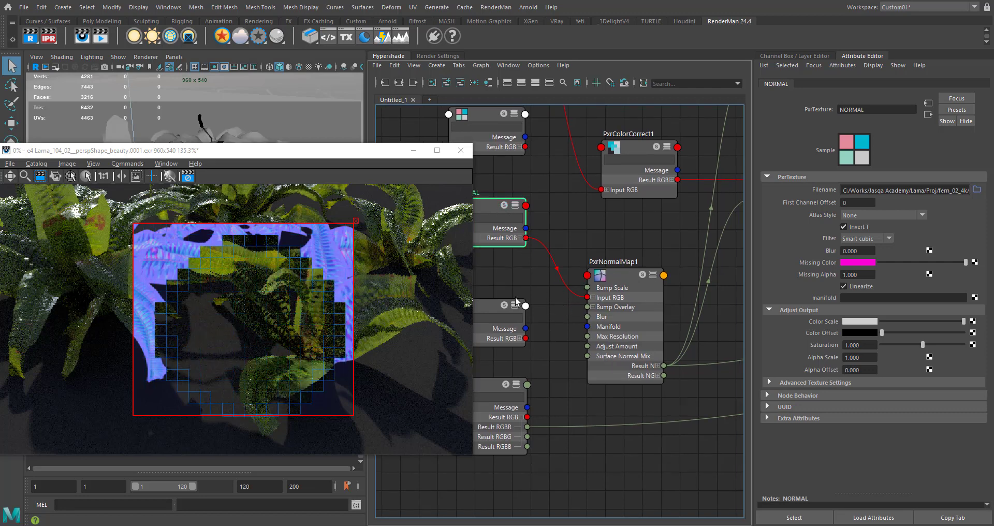
- Set the PxrNormalMap node's Bump Scale to 0.1
left_click(626, 278)
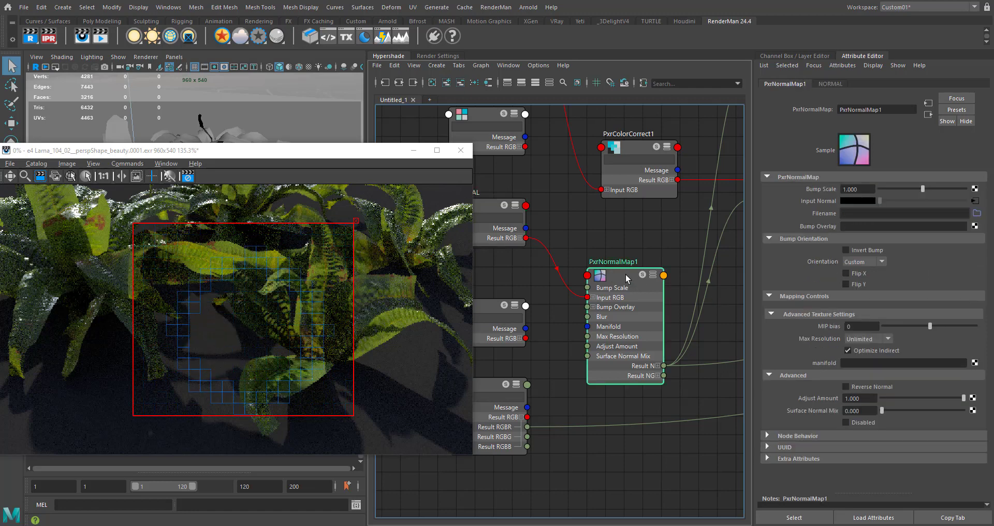
left_click_drag(627, 277, 622, 245)
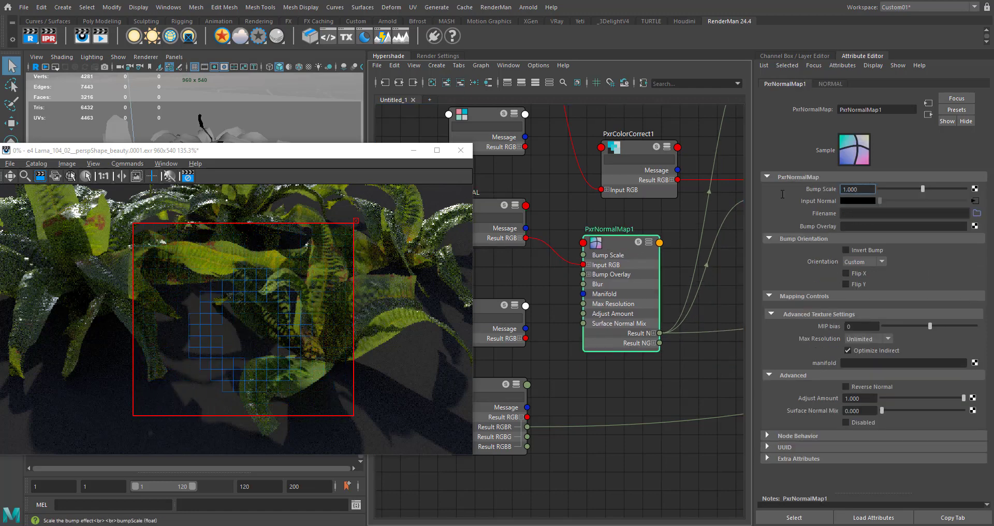
left_click(849, 189)
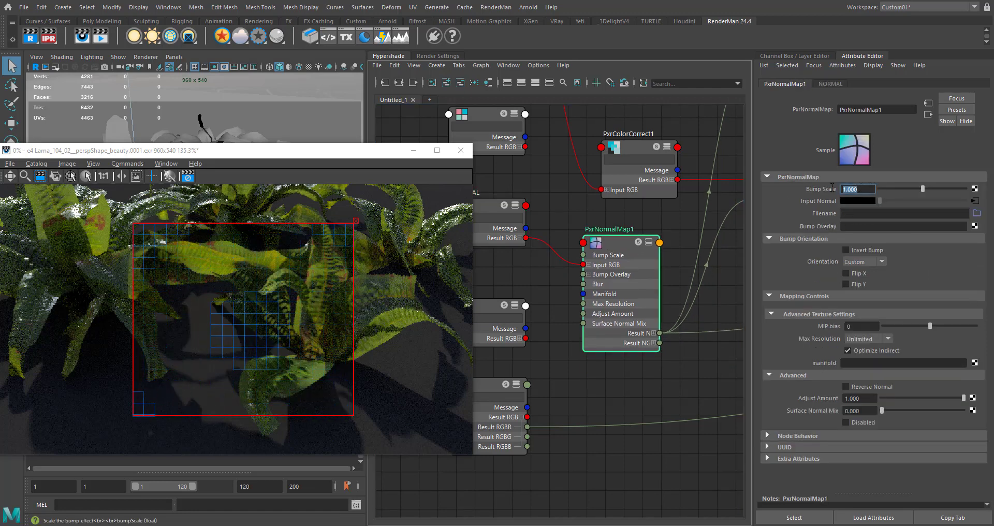
type("0.1")
key("Return")
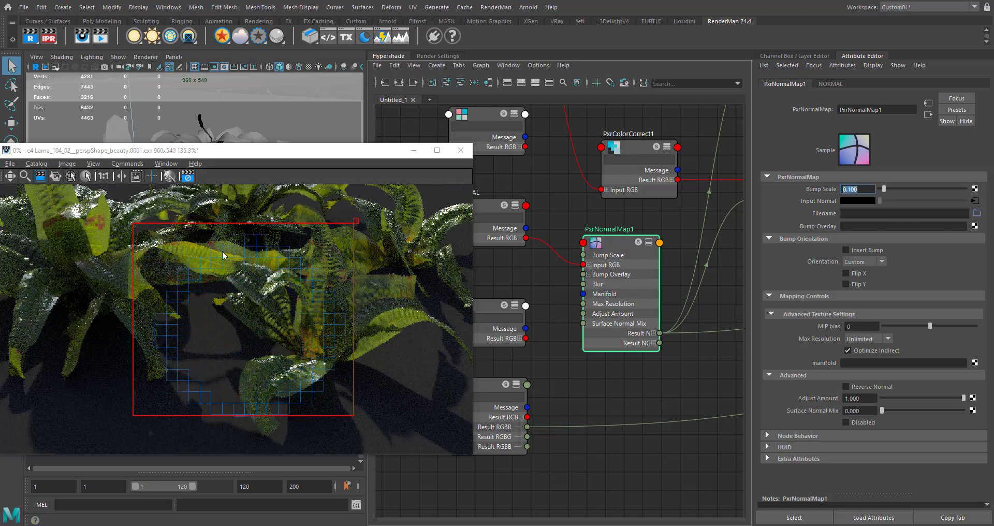
- Shrink the live render's crop region and shift it over several ferns to examine the bump detail and highlights
scroll(222, 254, "up", 1)
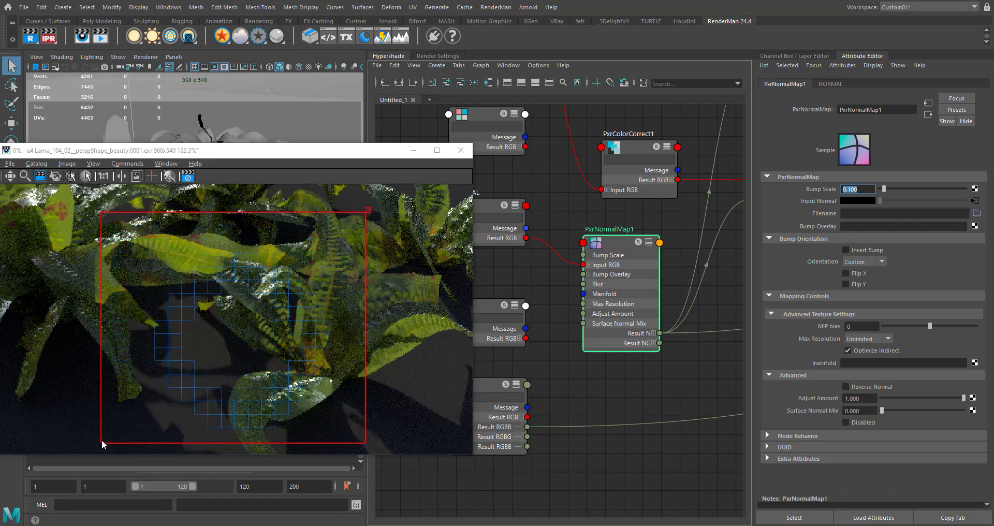
left_click_drag(102, 444, 201, 341)
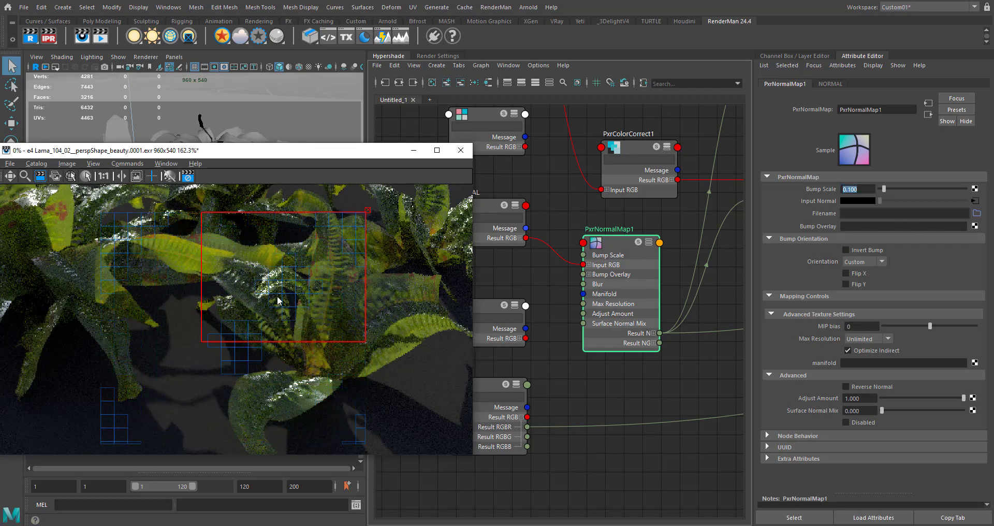
scroll(274, 295, "up", 4)
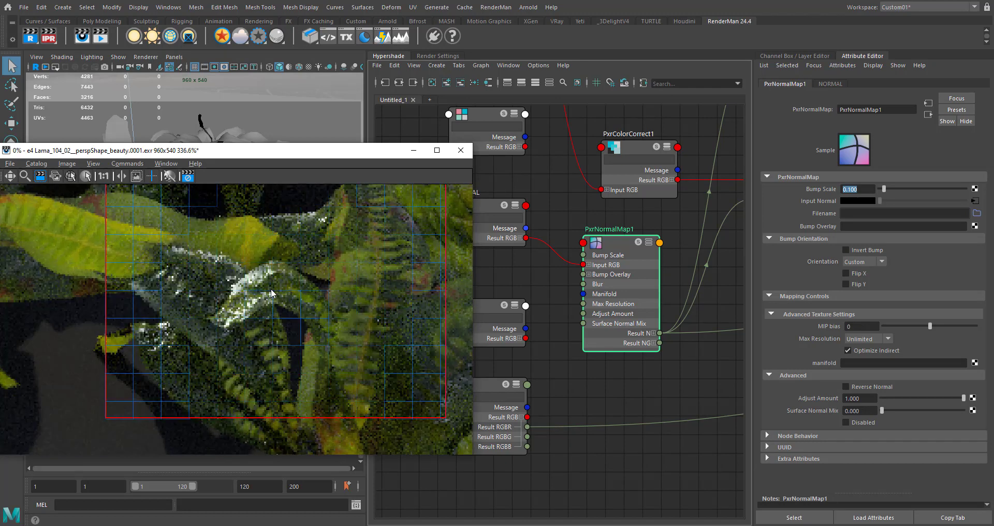
scroll(272, 286, "down", 5)
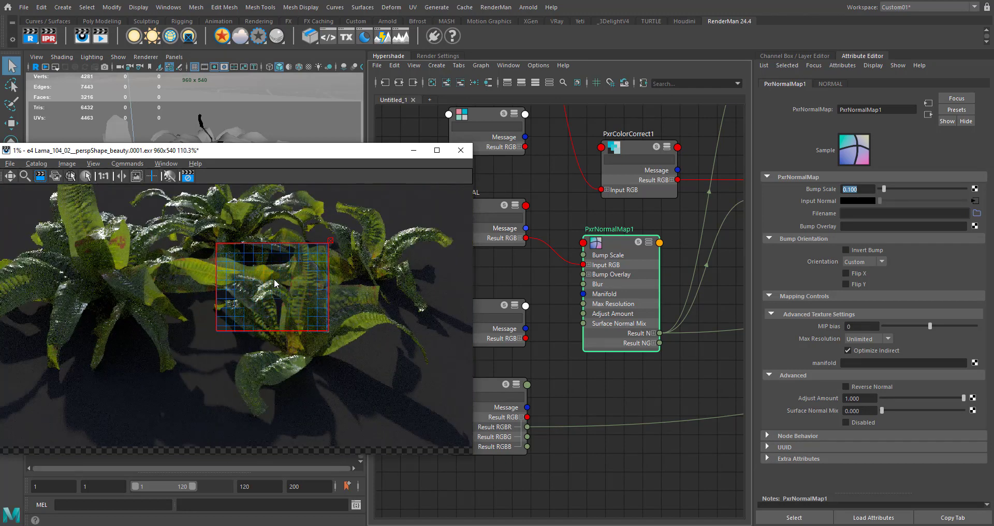
middle_click_drag(275, 283, 149, 252)
scroll(150, 233, "up", 1)
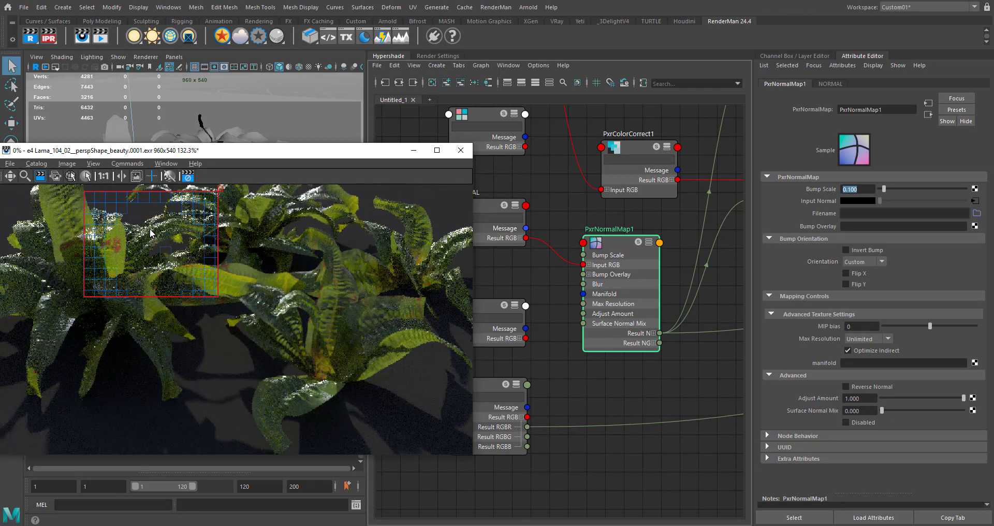
scroll(162, 253, "down", 1)
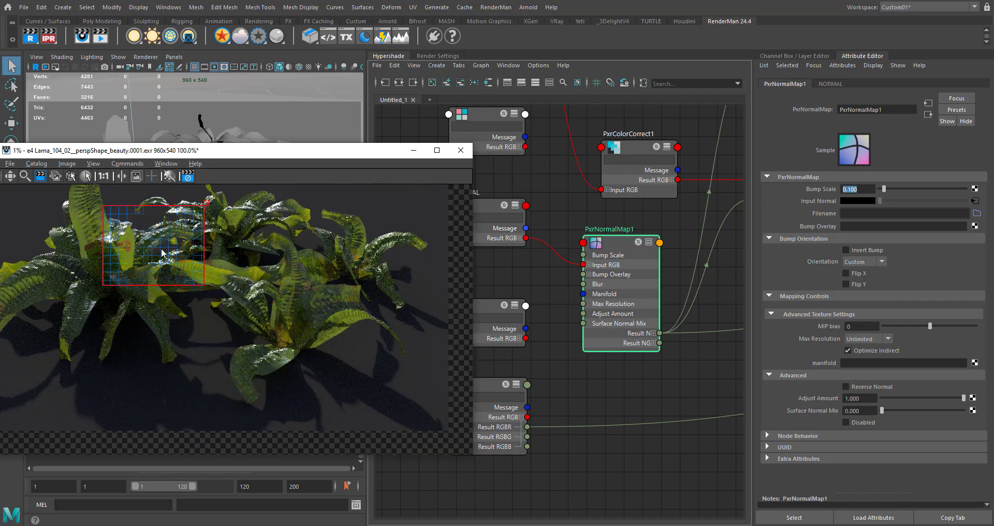
- Connect the ROUGHNESS texture's Result RGBR to the Roughness attribute of the LamaDielectric node
middle_click_drag(555, 315, 560, 396, "alt")
left_click_drag(383, 156, 310, 159)
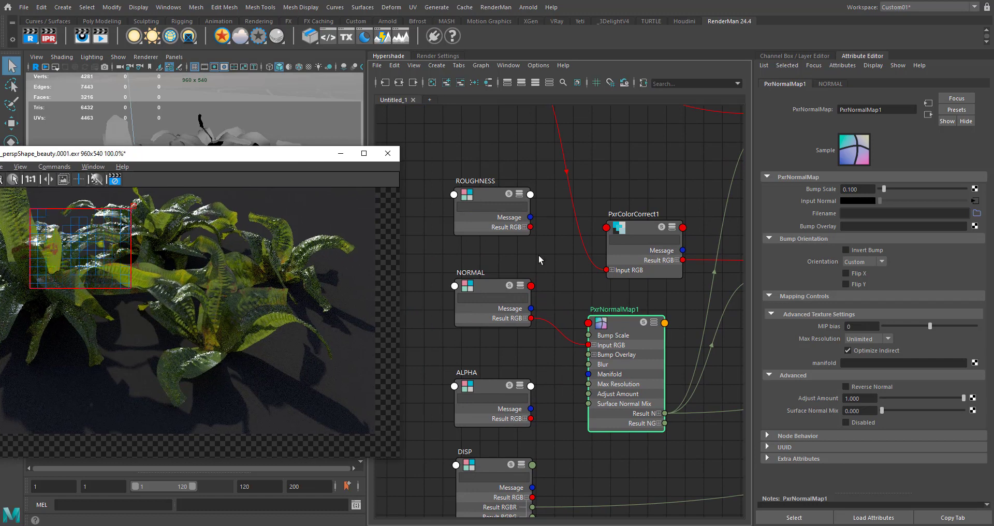
right_click_drag(551, 270, 492, 304, "alt")
middle_click_drag(492, 304, 492, 282, "alt")
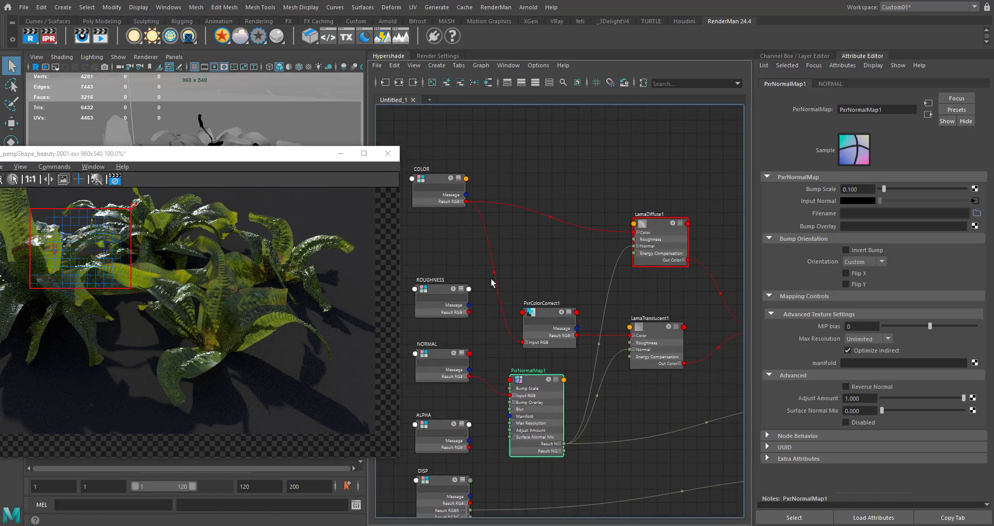
left_click(465, 313)
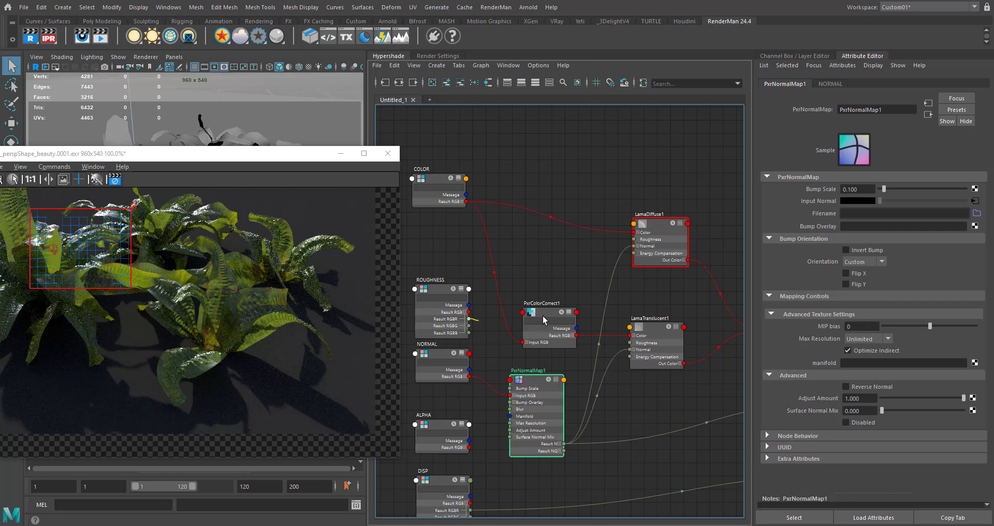
left_click_drag(578, 293, 606, 336)
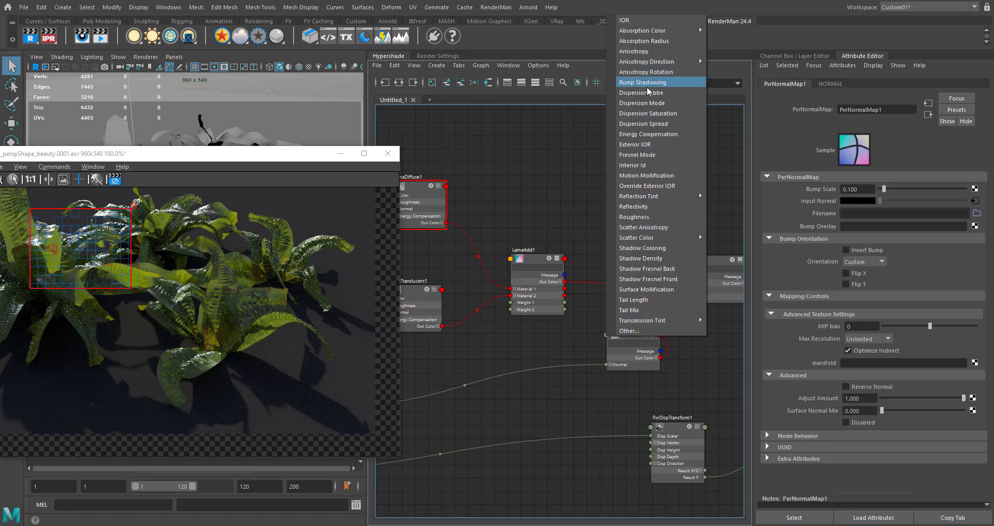
left_click(647, 217)
scroll(539, 373, "down", 3)
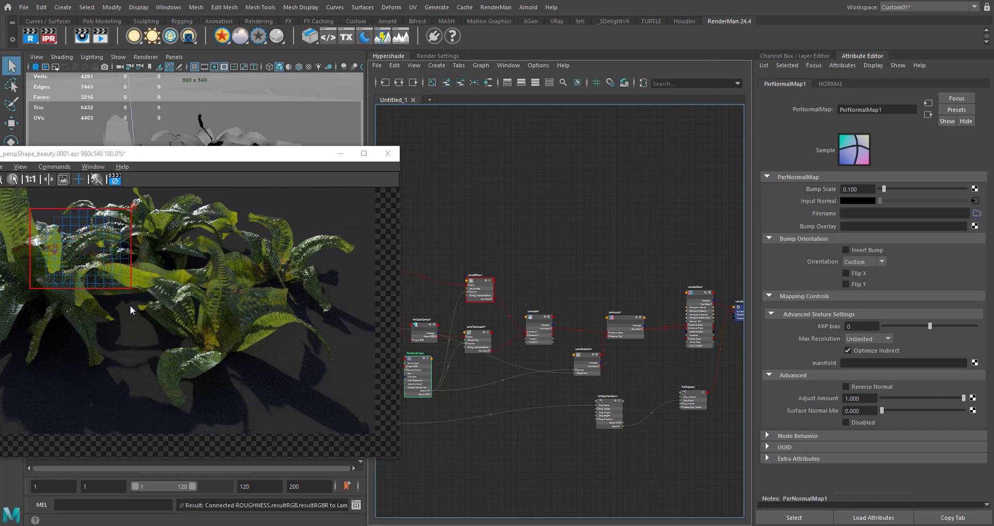
- Collapse the ROUGHNESS node's Result RGB channels back to a single output
scroll(104, 252, "up", 2)
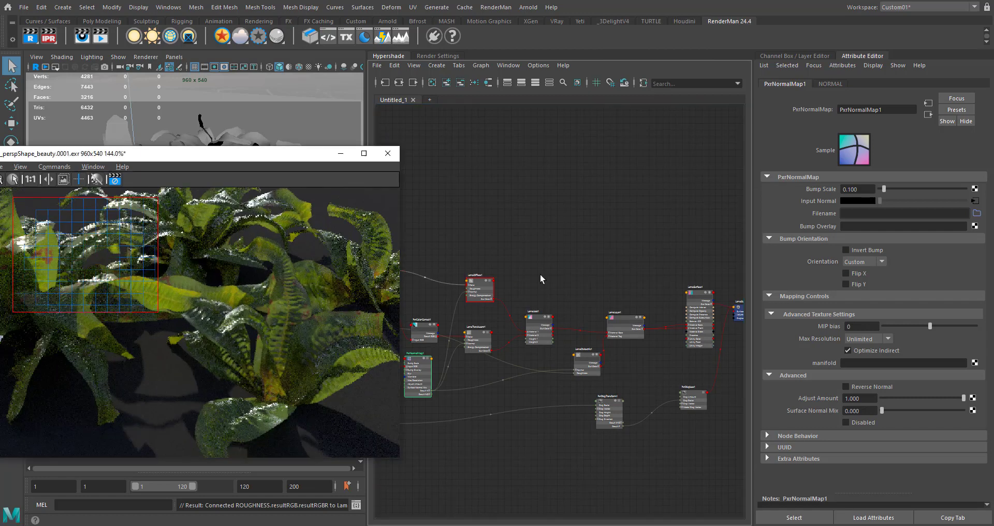
middle_click_drag(544, 249, 684, 226, "alt")
scroll(521, 304, "up", 4)
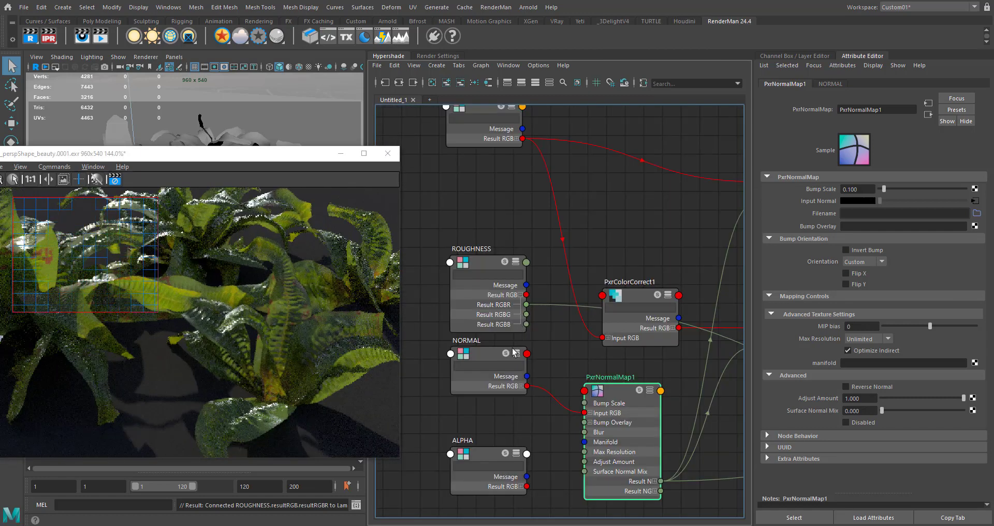
left_click(507, 265)
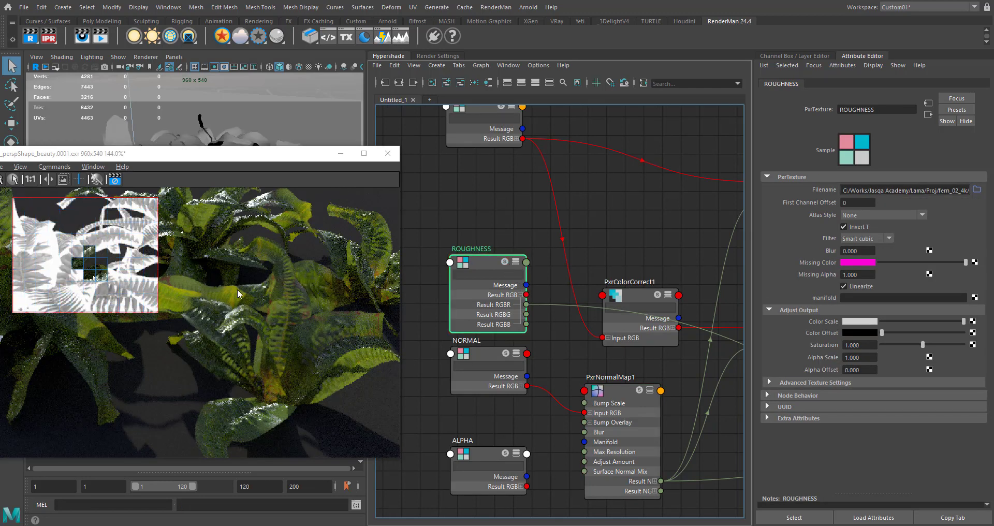
left_click(515, 262)
left_click(516, 263)
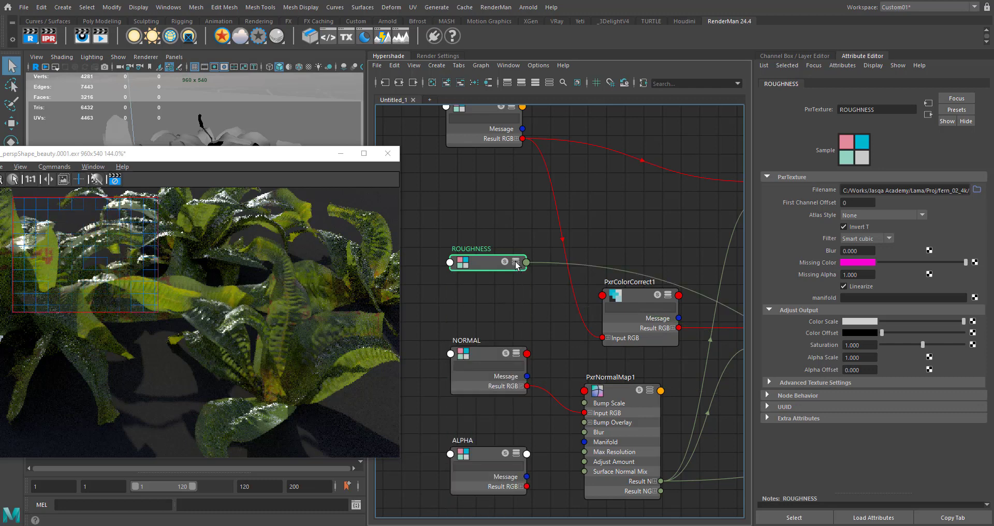
left_click(515, 263)
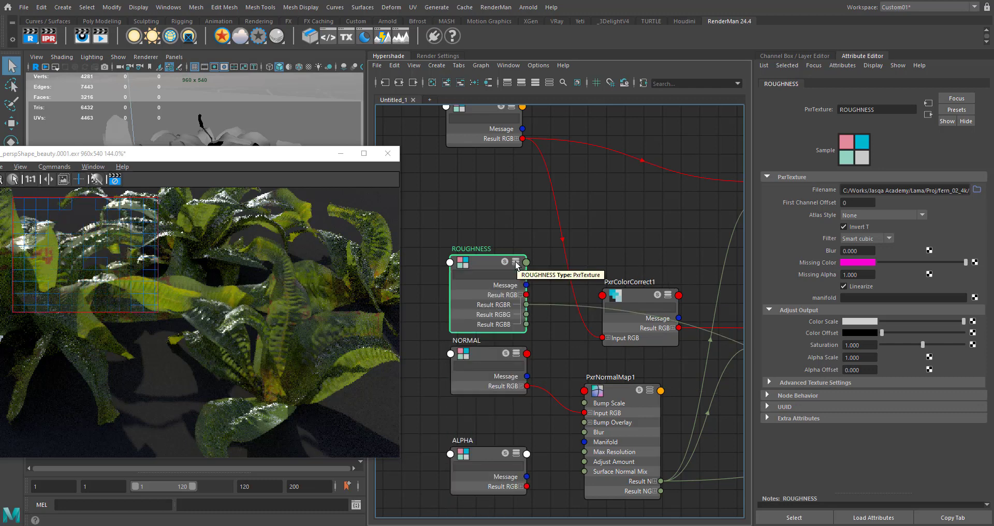
left_click(520, 295)
- Move the ALPHA texture node below the DISP node in the graph
middle_click_drag(598, 420, 512, 333, "alt")
right_click_drag(512, 333, 529, 393, "alt")
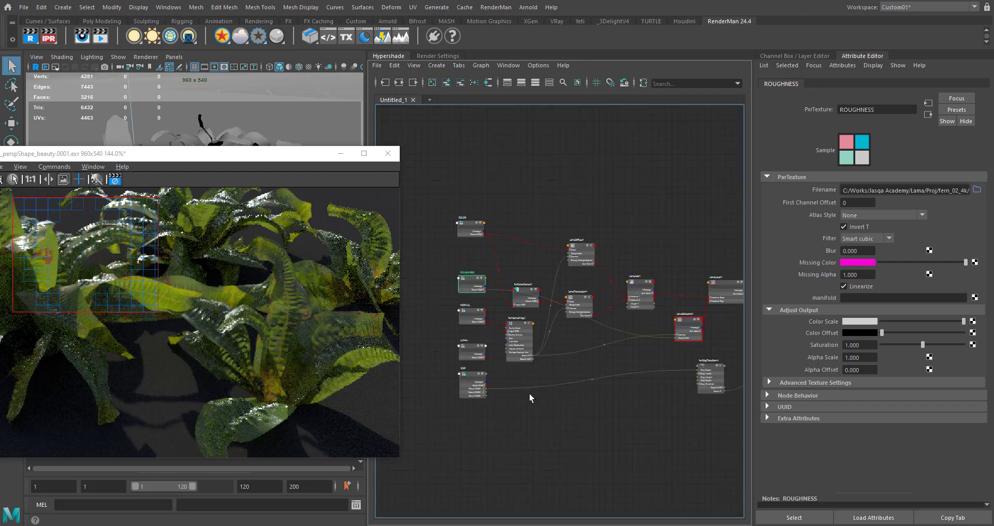
scroll(478, 374, "up", 3)
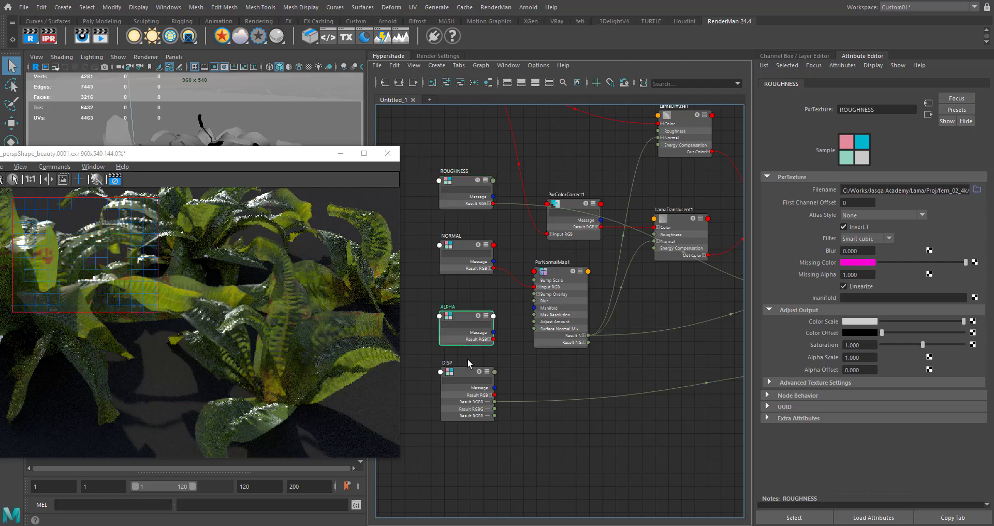
left_click_drag(462, 326, 473, 455)
middle_click_drag(585, 456, 529, 384, "alt")
scroll(177, 277, "down", 1)
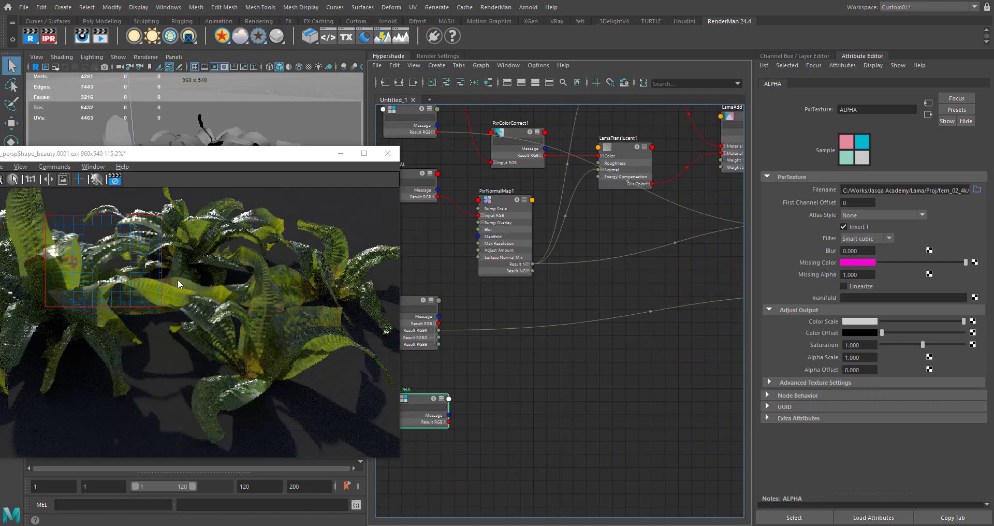
- Clear the live render's crop region so the whole fern image renders
left_click(176, 148)
left_click_drag(178, 151, 309, 109)
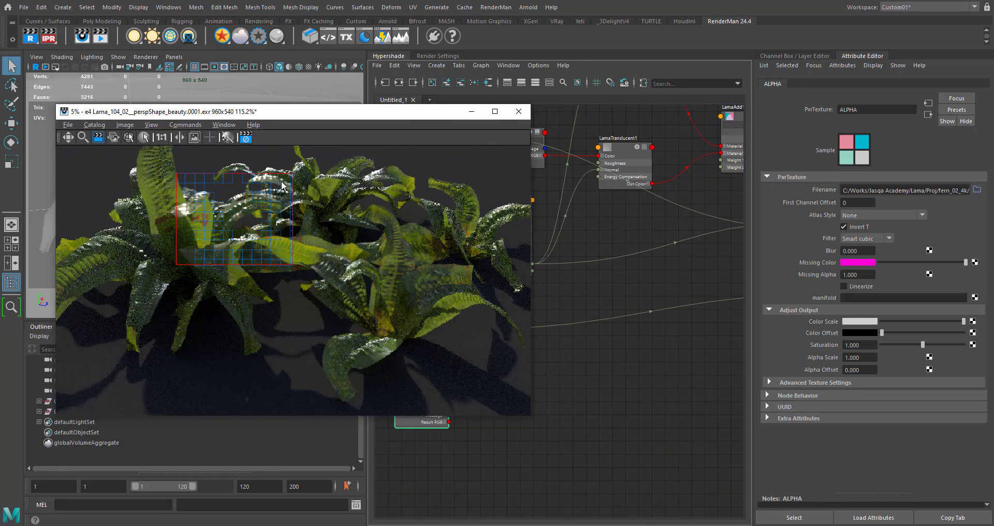
scroll(397, 291, "down", 2)
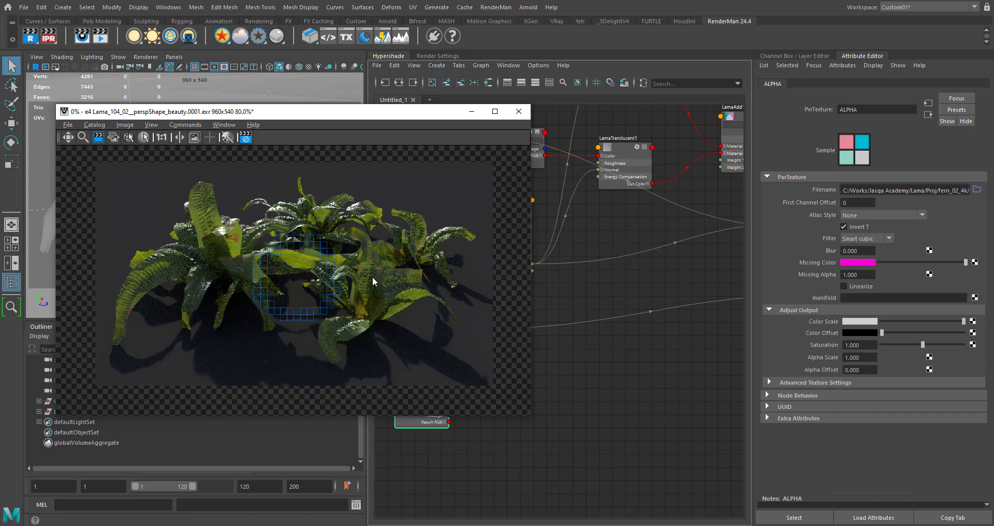
scroll(372, 276, "up", 1)
left_click_drag(434, 115, 320, 120)
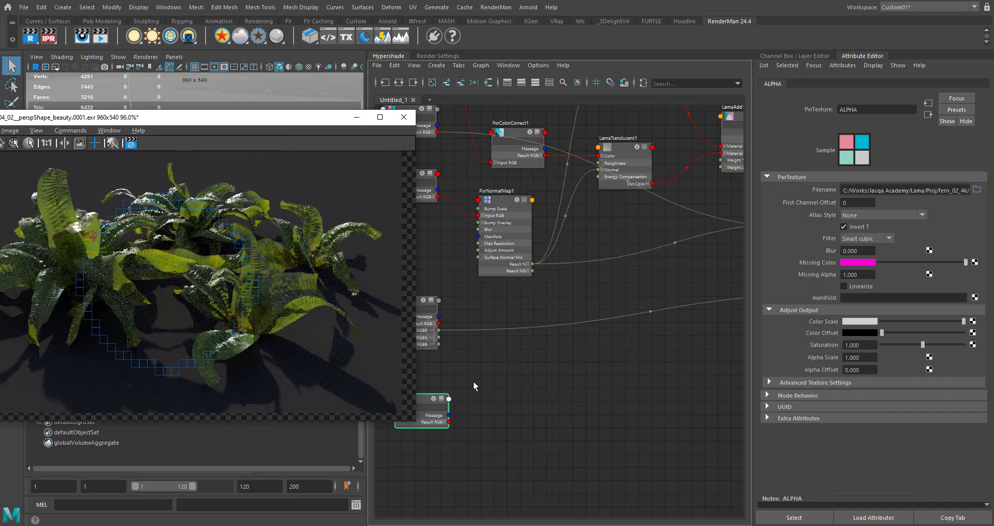
- Move the ALPHA texture node beneath the PxrDisplace node, near the LamaSurface node
left_click_drag(423, 402, 682, 393)
middle_click_drag(704, 347, 458, 352, "alt")
scroll(466, 336, "down", 2)
scroll(473, 324, "down", 3)
left_click_drag(457, 368, 612, 372)
middle_click_drag(677, 295, 611, 307, "alt")
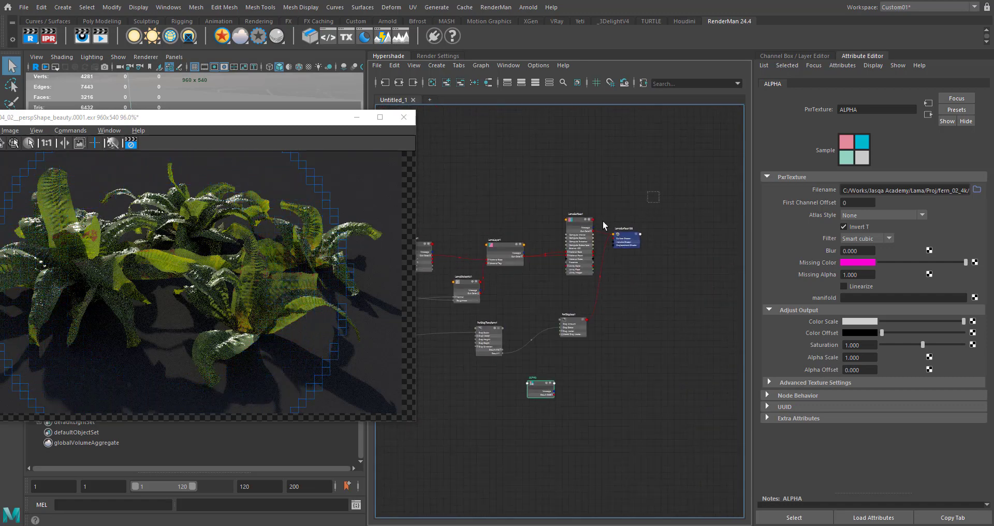
- Enable Compute Presence on the LamaSurface node and connect the ALPHA texture's Result RGBR to its Presence
left_click(580, 216)
scroll(580, 227, "up", 2)
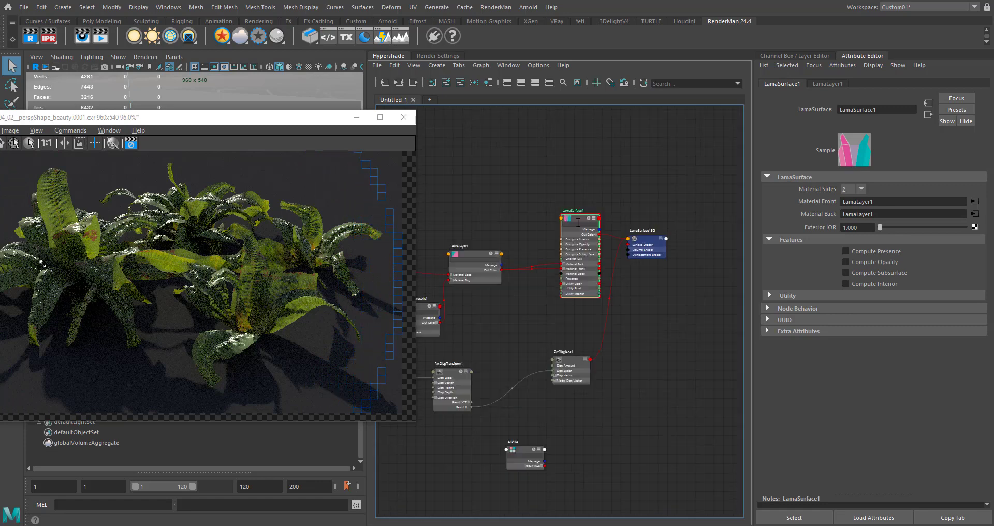
middle_click_drag(580, 348, 622, 265, "alt")
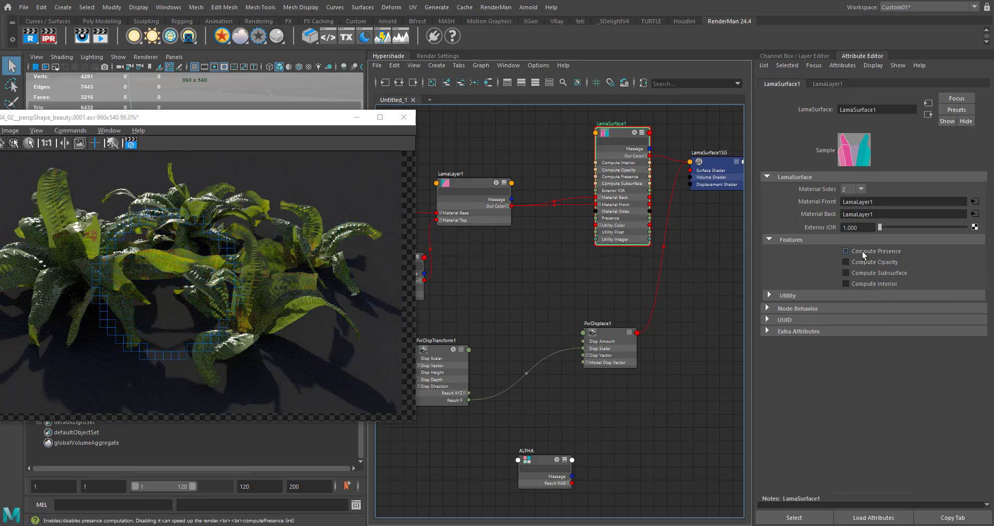
left_click(862, 253)
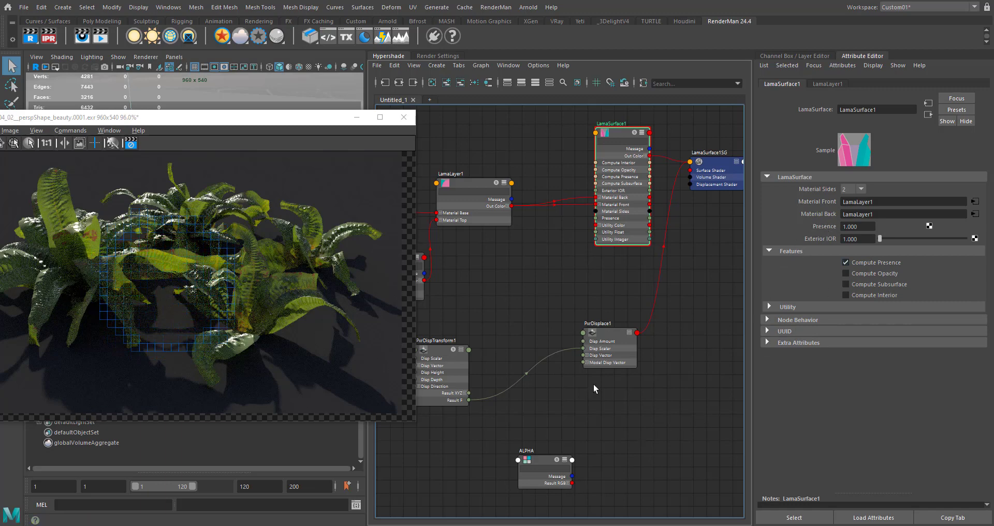
left_click_drag(572, 483, 595, 218)
left_click(567, 482)
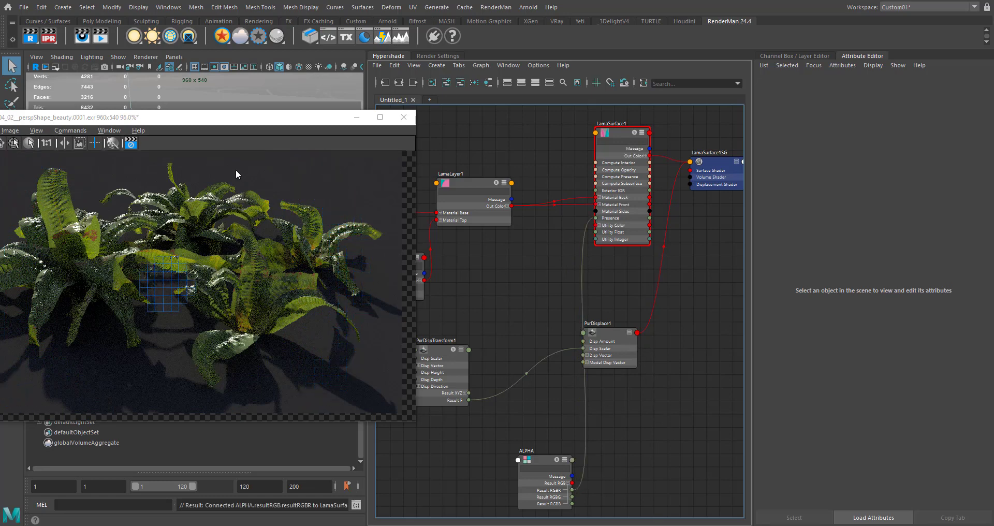
- Bring the full live render into view and examine the leaf cutouts along the fern fronds
left_click_drag(209, 125, 327, 85)
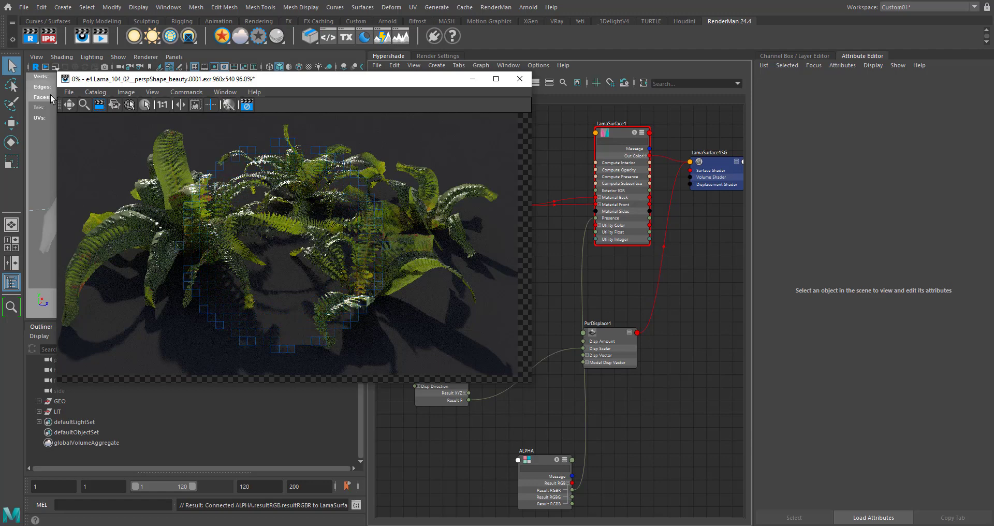
left_click(69, 106)
left_click_drag(271, 218, 281, 228)
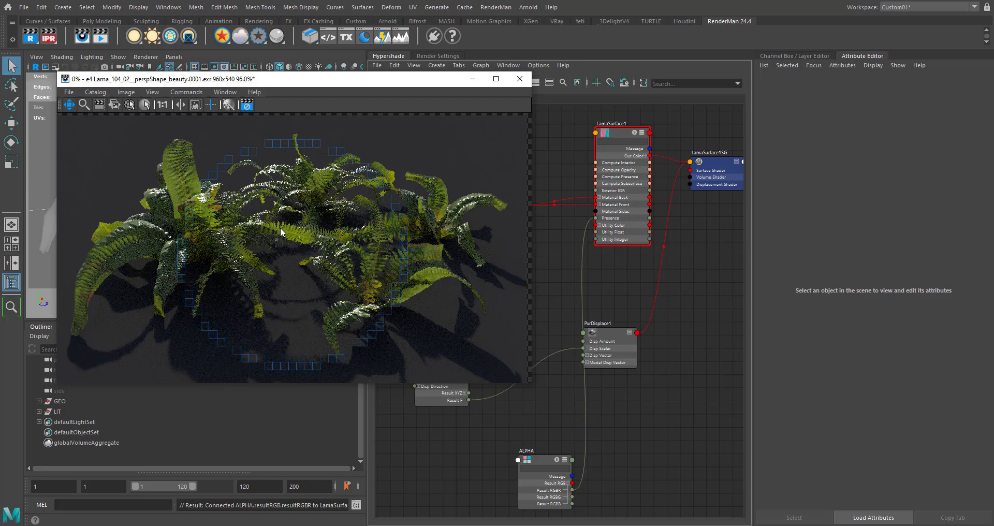